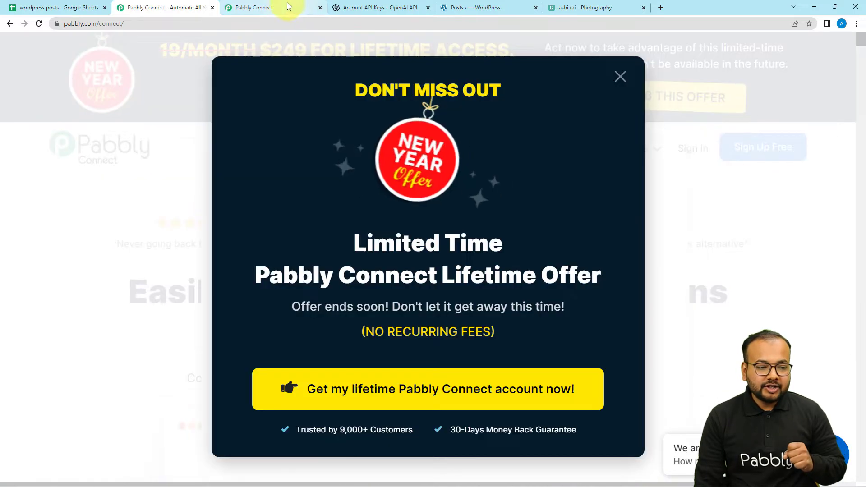
# - In the Pabbly Connect dashboard, create a new workflow named "Create and Schedule WordPress Posts"
pyautogui.click(287, 5)
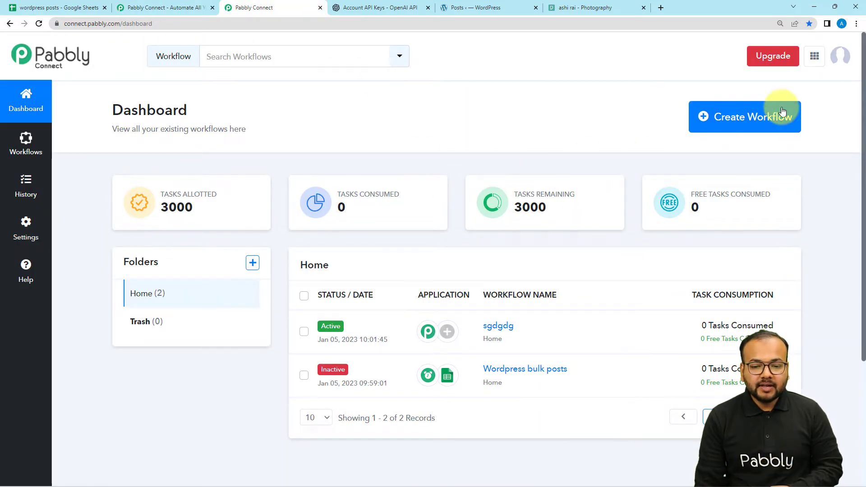
pyautogui.click(741, 122)
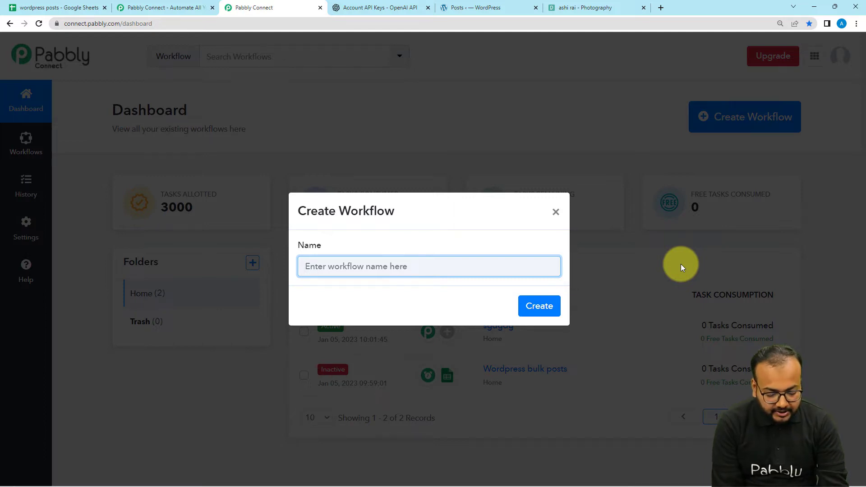
pyautogui.write('Create and Schedule WordPress Posts')
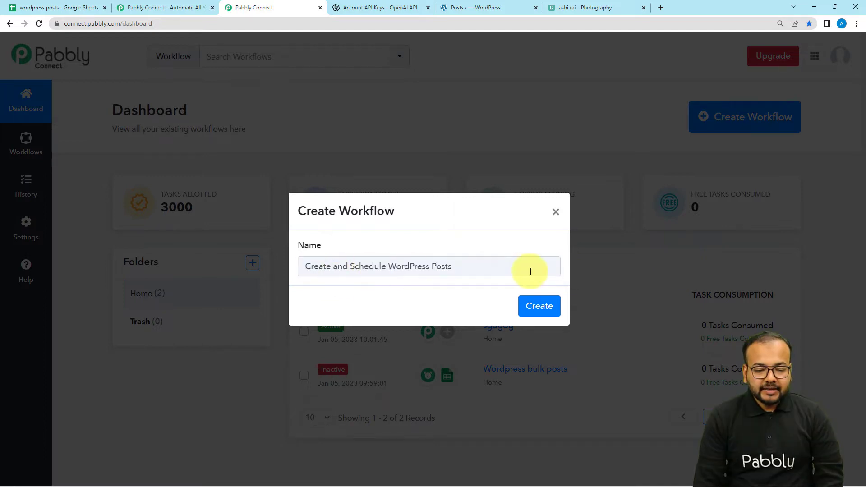
pyautogui.click(535, 310)
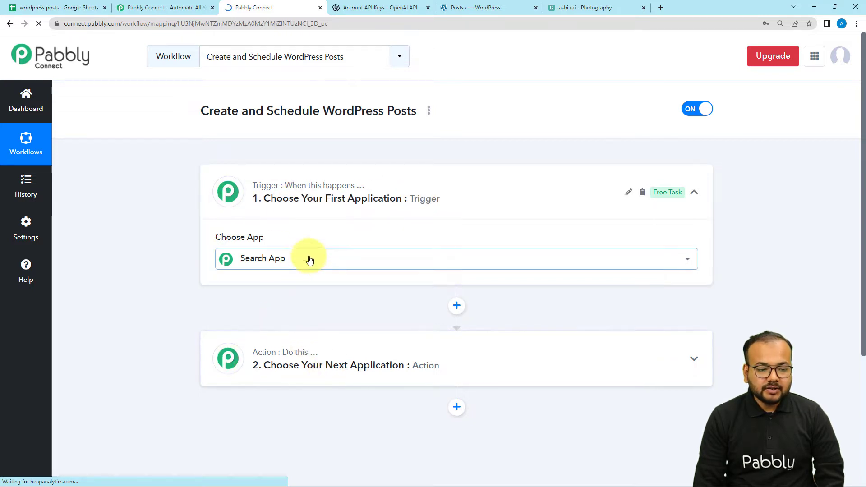
# - Choose Schedule by Pabbly as the workflow's trigger application
pyautogui.click(251, 375)
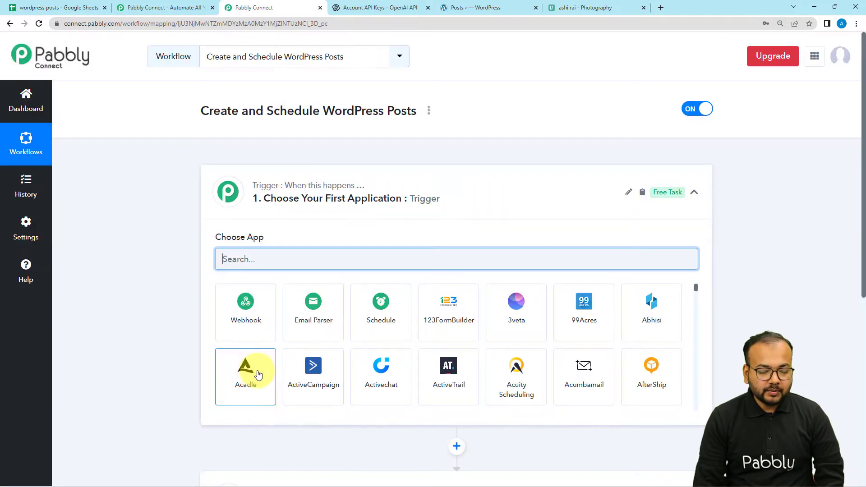
pyautogui.click(403, 212)
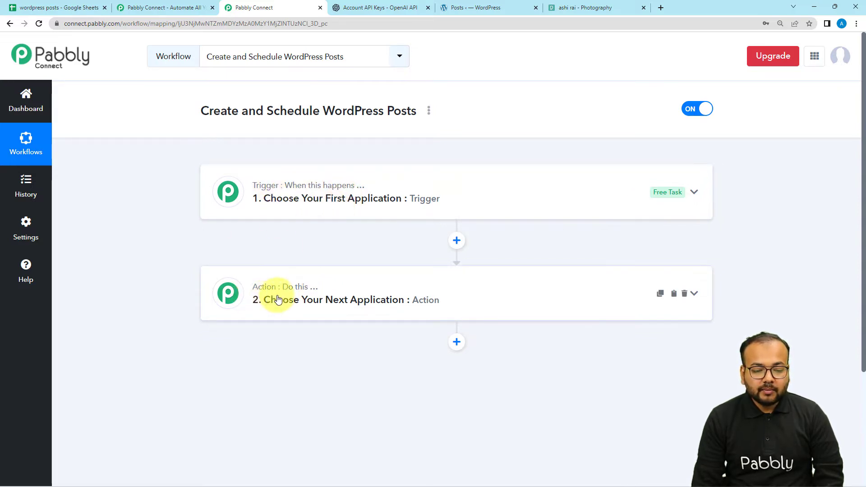
pyautogui.click(324, 203)
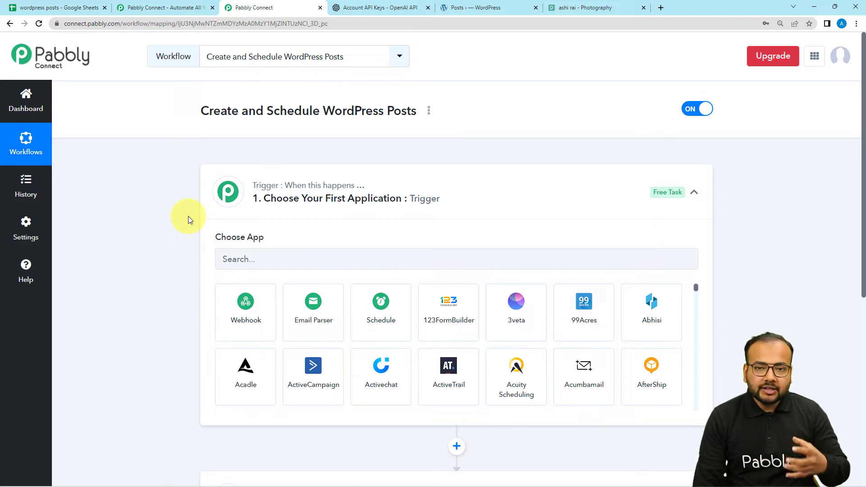
pyautogui.click(81, 9)
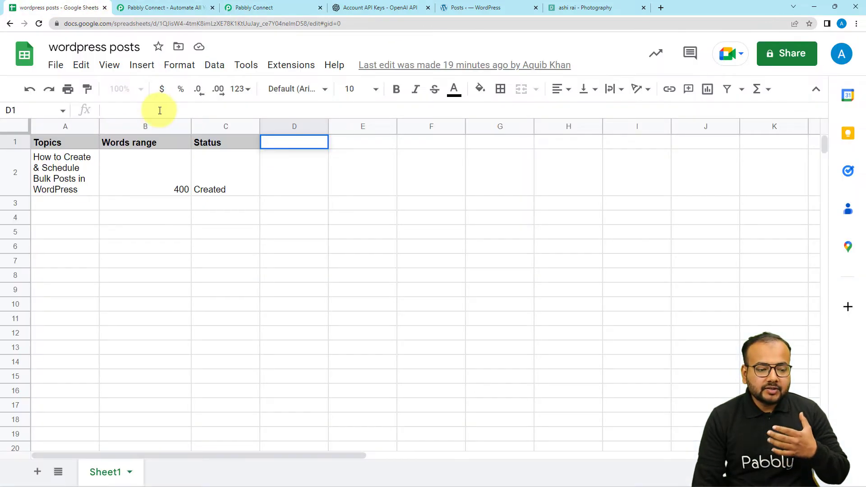
pyautogui.click(283, 10)
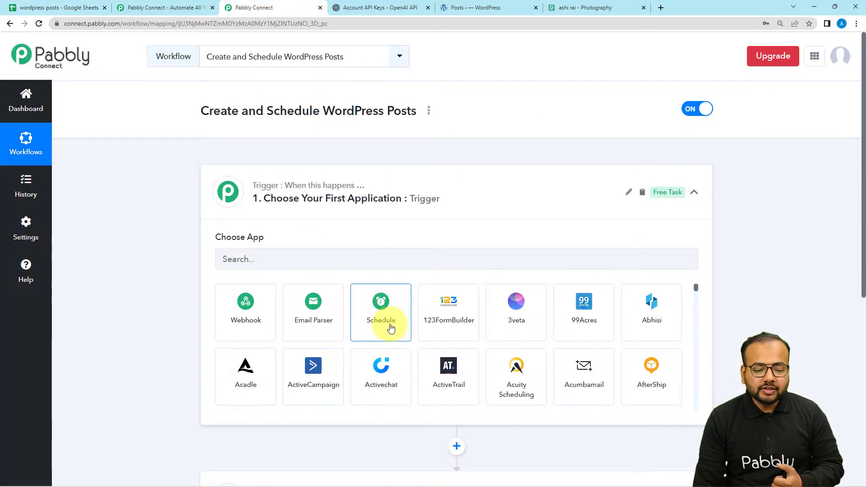
pyautogui.click(373, 321)
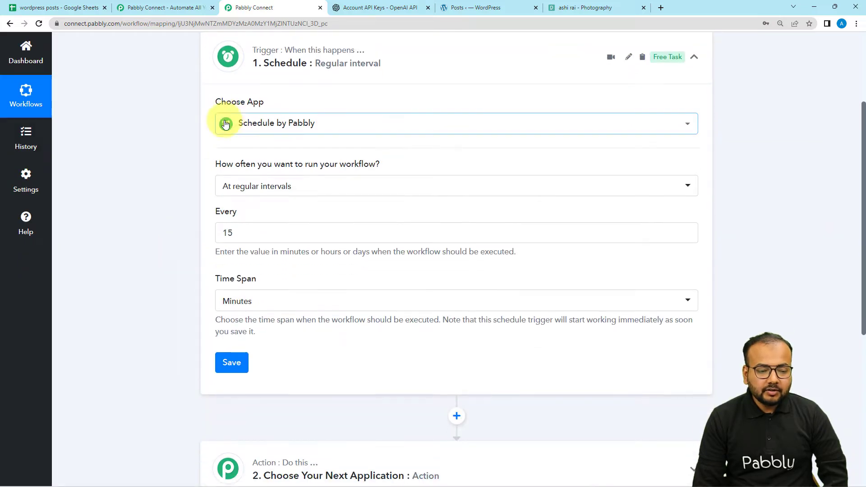
# - Set the Schedule trigger to run the workflow every day
pyautogui.click(242, 182)
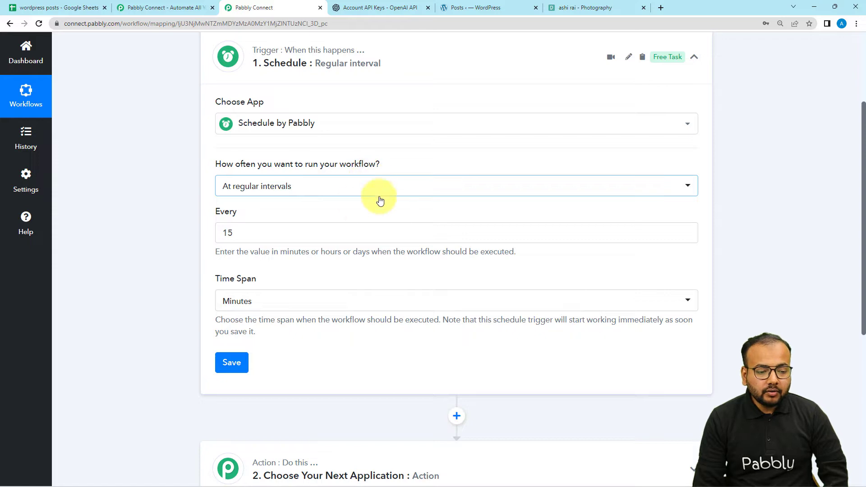
pyautogui.click(331, 188)
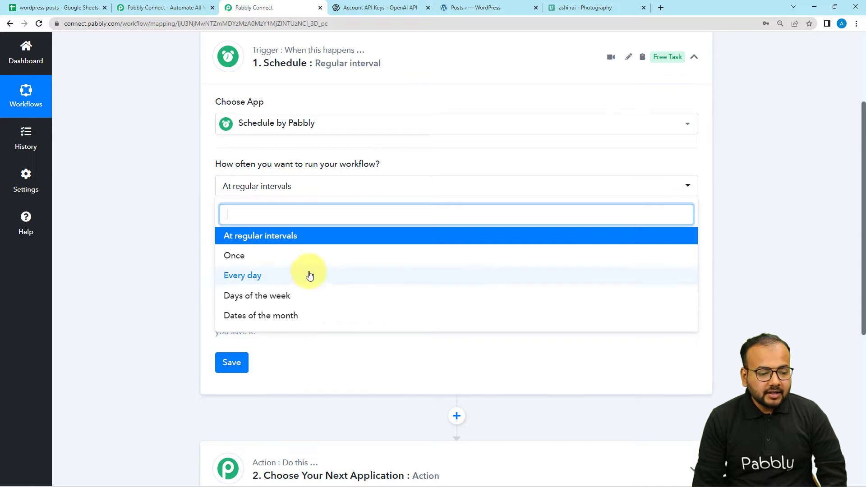
pyautogui.click(247, 276)
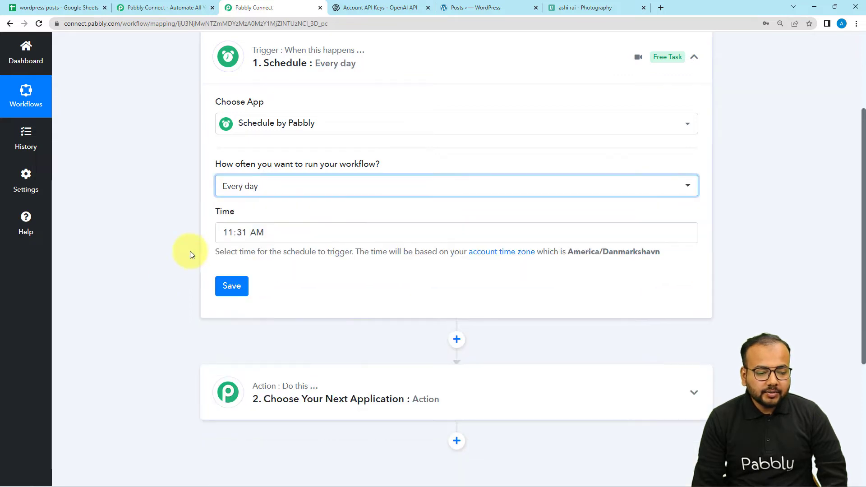
pyautogui.click(186, 243)
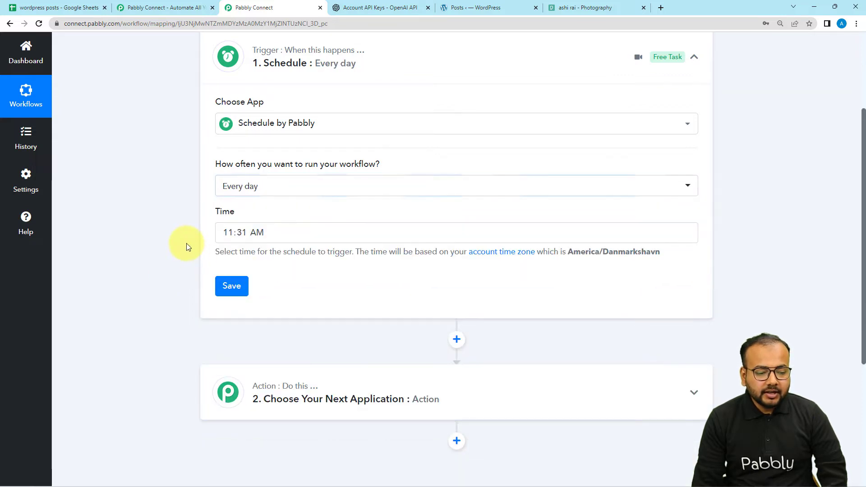
# - Set the daily trigger time to 09:31 AM and save the schedule
pyautogui.click(228, 233)
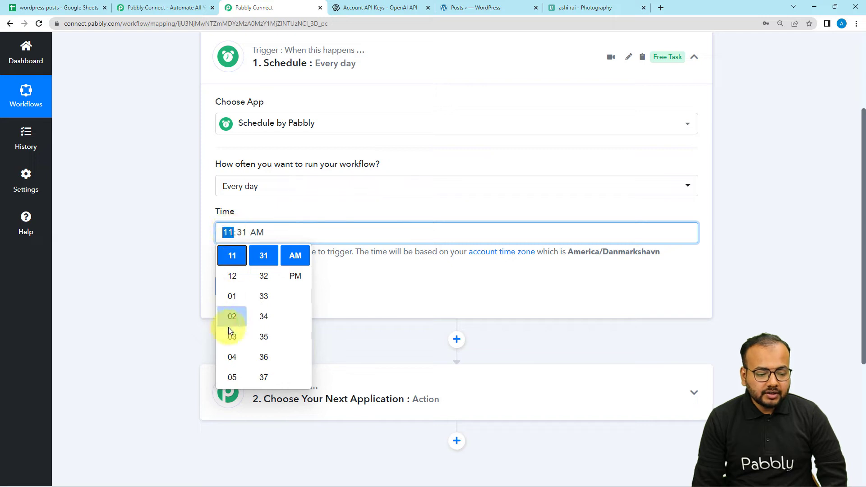
pyautogui.scroll(-2, 233, 345)
pyautogui.scroll(2, 233, 345)
pyautogui.scroll(-1, 233, 345)
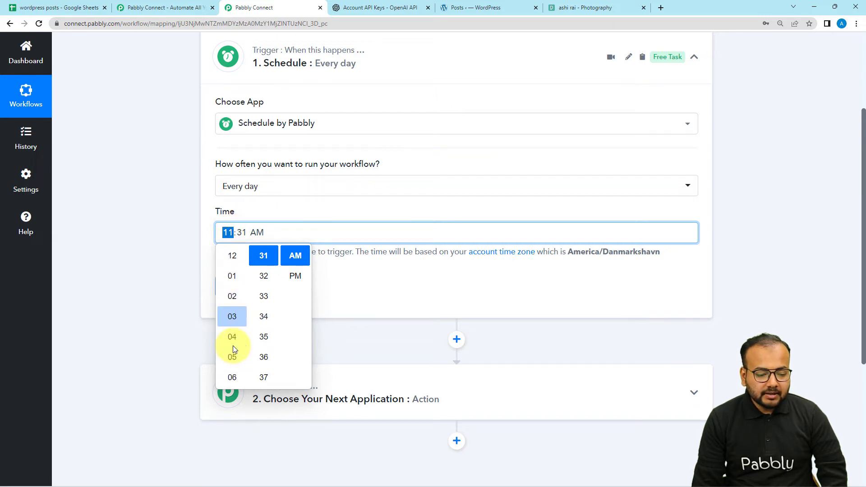
pyautogui.scroll(-3, 233, 345)
pyautogui.click(232, 378)
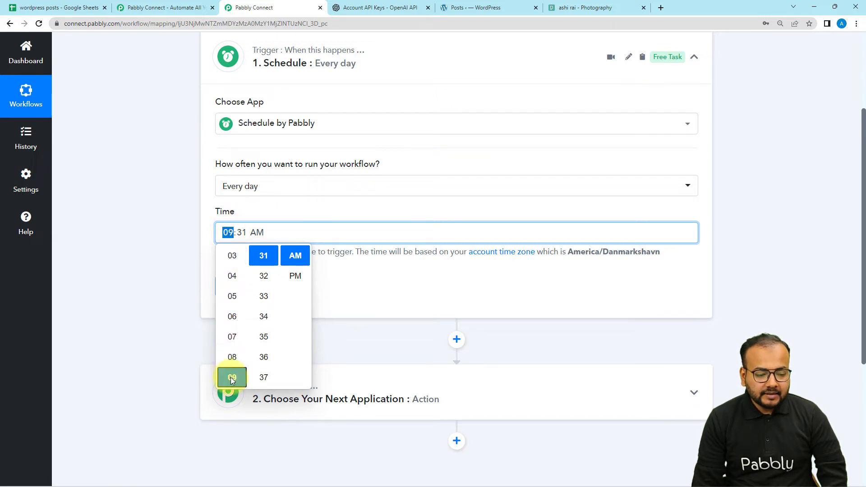
pyautogui.click(298, 259)
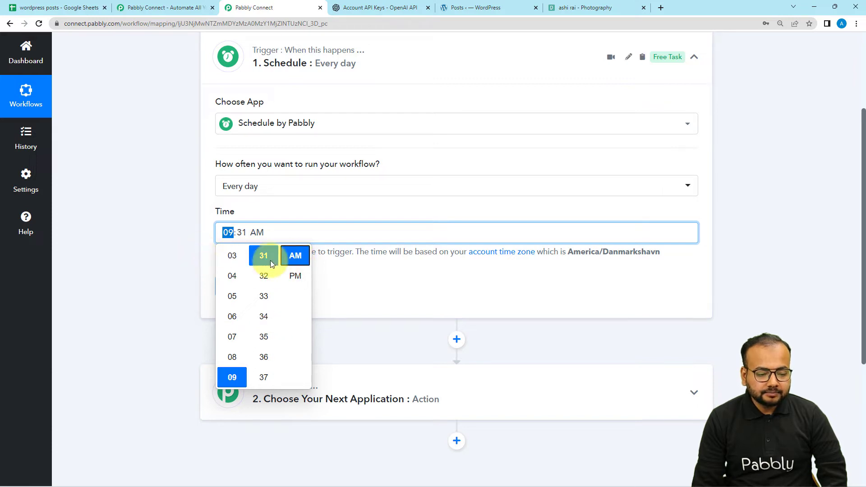
pyautogui.click(355, 279)
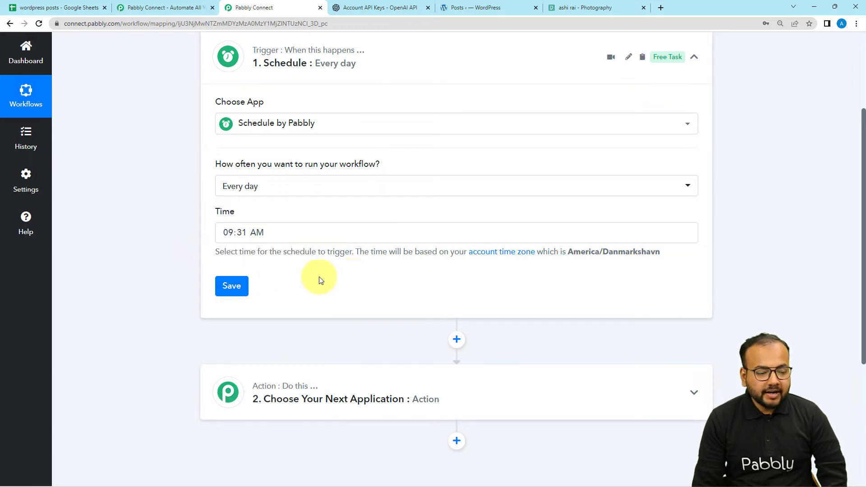
pyautogui.click(232, 286)
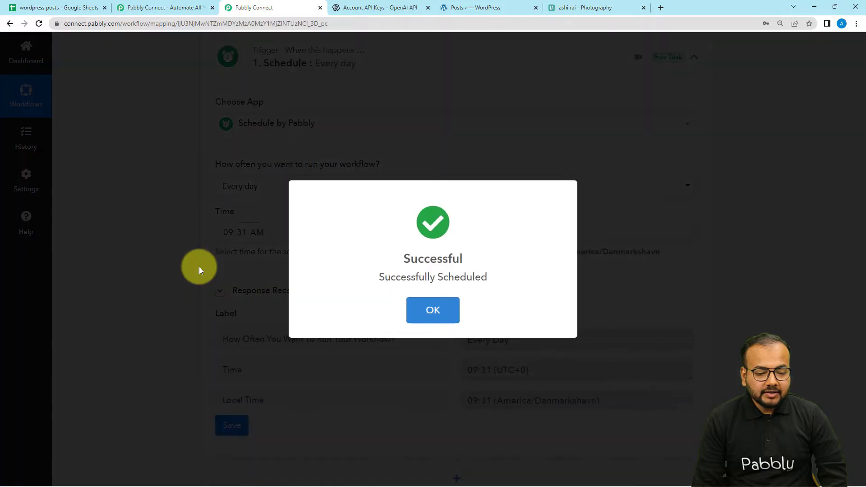
pyautogui.click(199, 267)
pyautogui.scroll(-2, 198, 266)
pyautogui.scroll(-2, 199, 270)
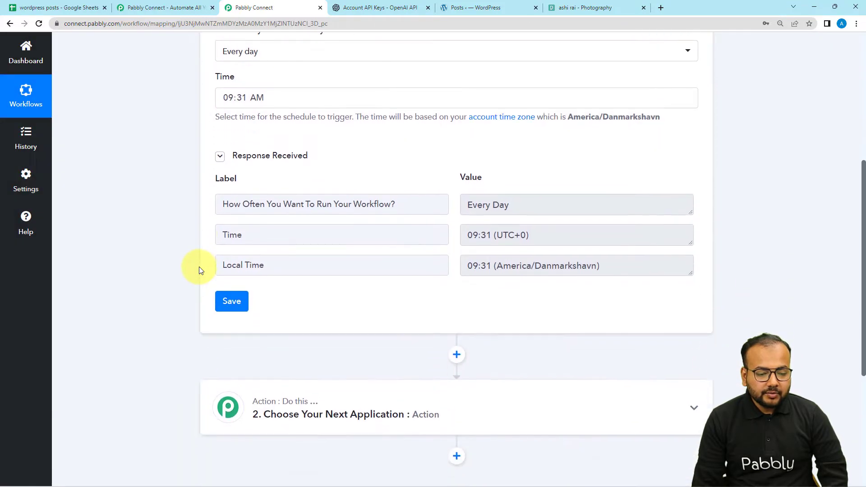
pyautogui.scroll(-2, 458, 171)
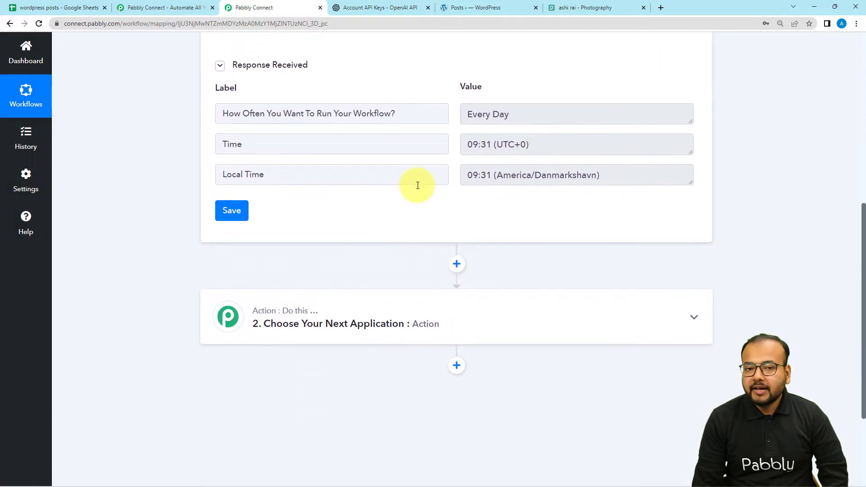
pyautogui.scroll(-1, 417, 185)
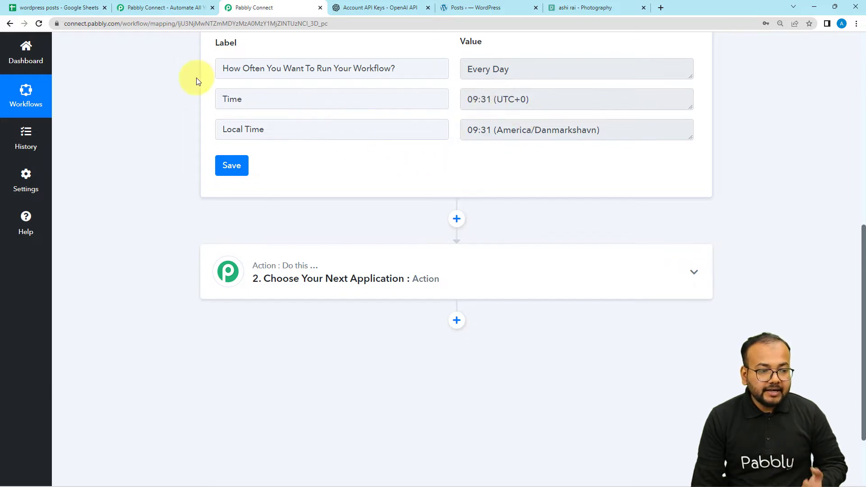
# - Switch to the "wordpress posts" Google Sheet and change the Status in cell C2 to "Processing"
pyautogui.click(52, 8)
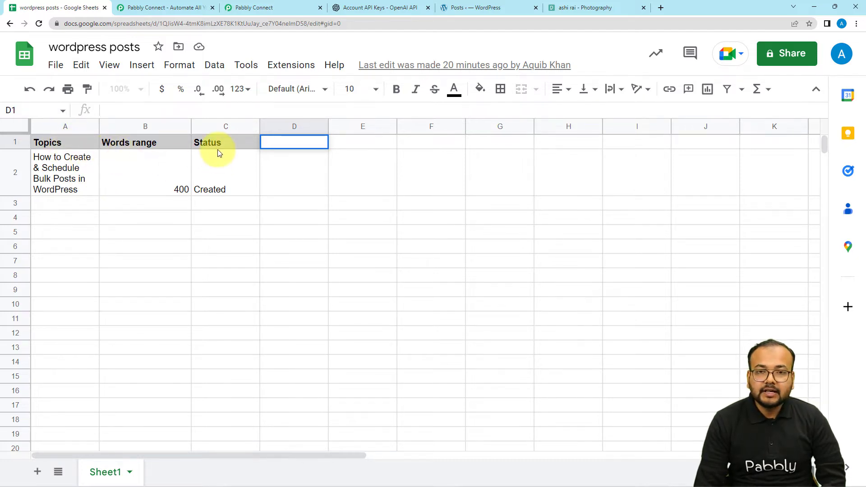
pyautogui.doubleClick(225, 190)
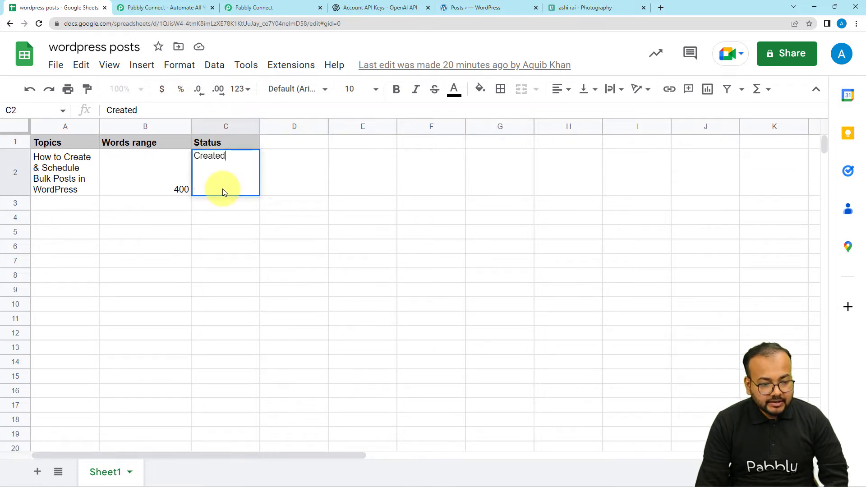
pyautogui.press('BackSpace')
pyautogui.press('BackSpace')
pyautogui.press('BackSpace')
pyautogui.press('BackSpace')
pyautogui.press('BackSpace')
pyautogui.press('BackSpace')
pyautogui.press('BackSpace')
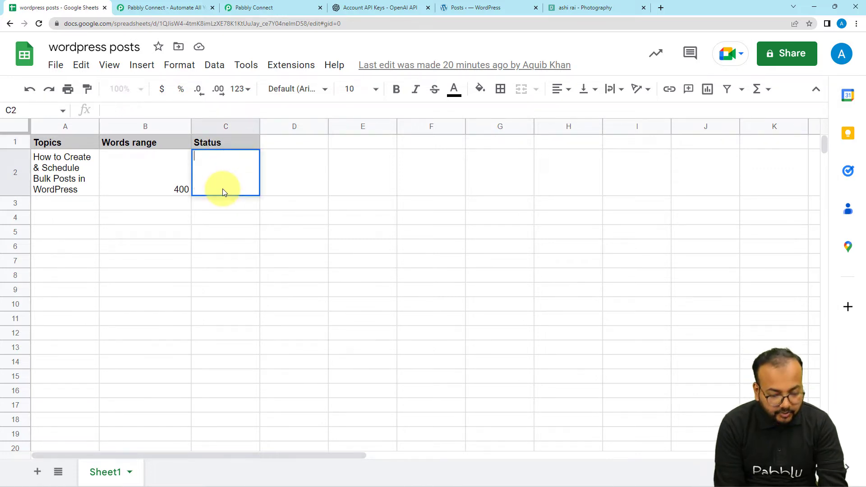
pyautogui.write('Proc')
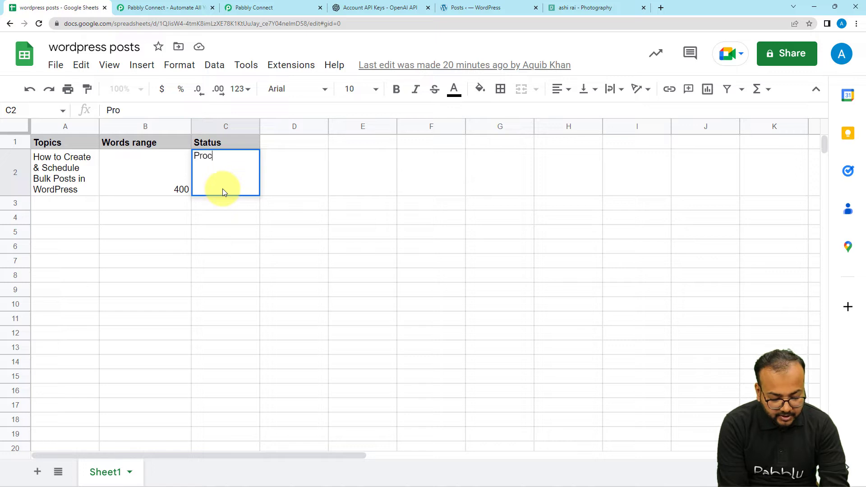
pyautogui.write('essing')
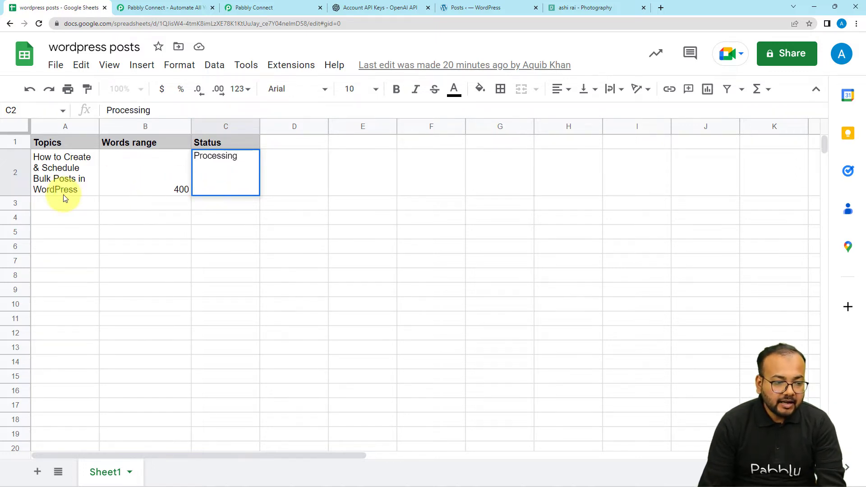
pyautogui.click(116, 188)
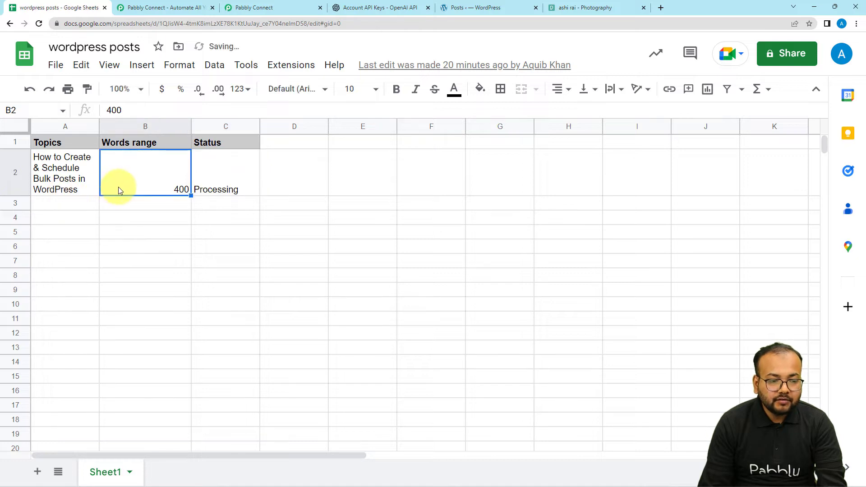
pyautogui.click(214, 191)
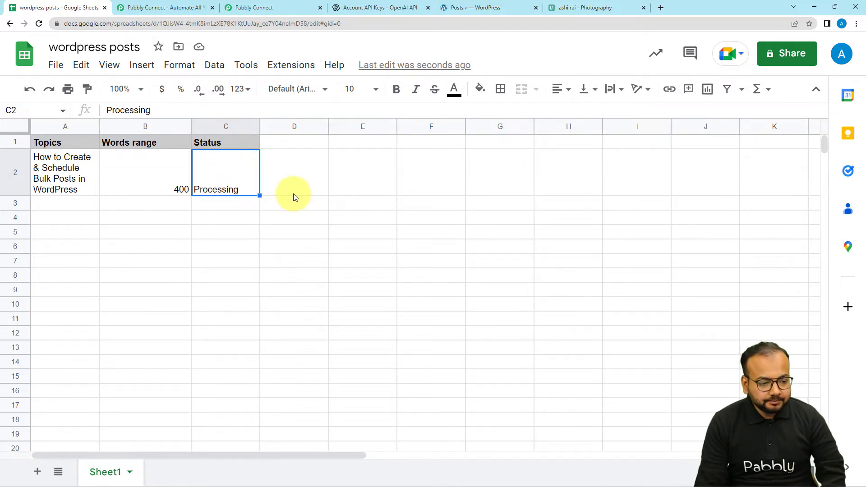
# - Return to the Pabbly Connect workflow and choose Google Sheets as the application for action step 2
pyautogui.click(252, 7)
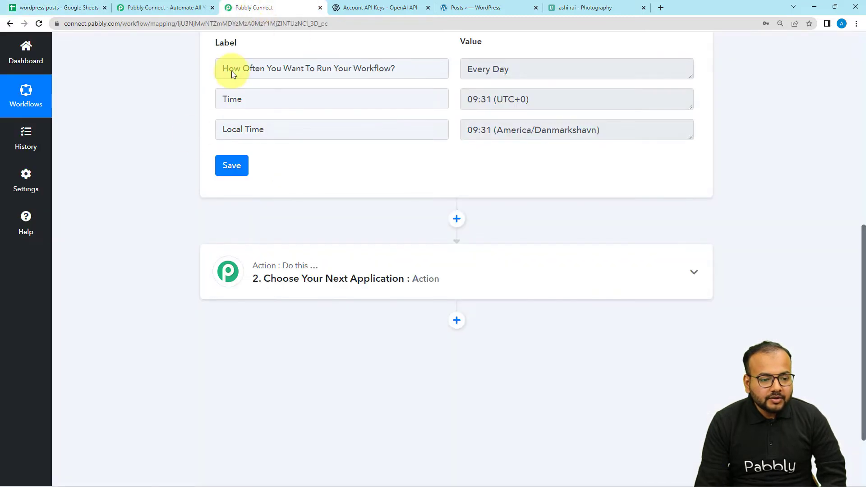
pyautogui.click(323, 293)
pyautogui.scroll(-3, 159, 264)
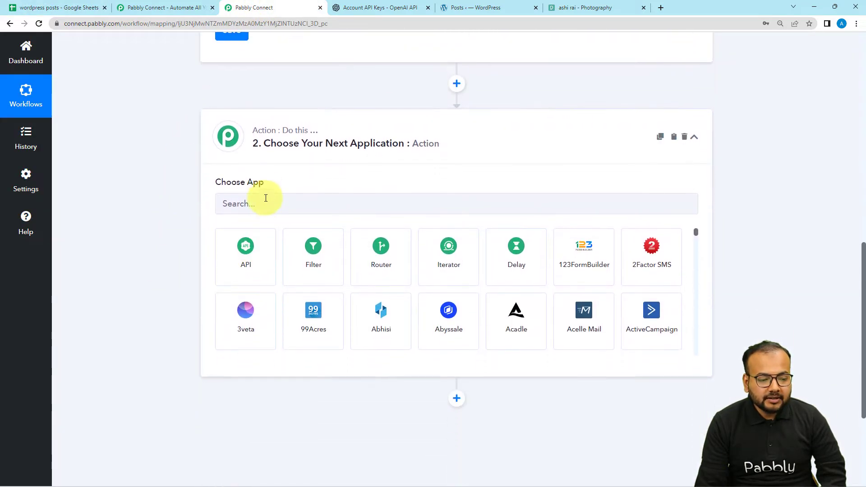
pyautogui.click(266, 202)
pyautogui.write('go')
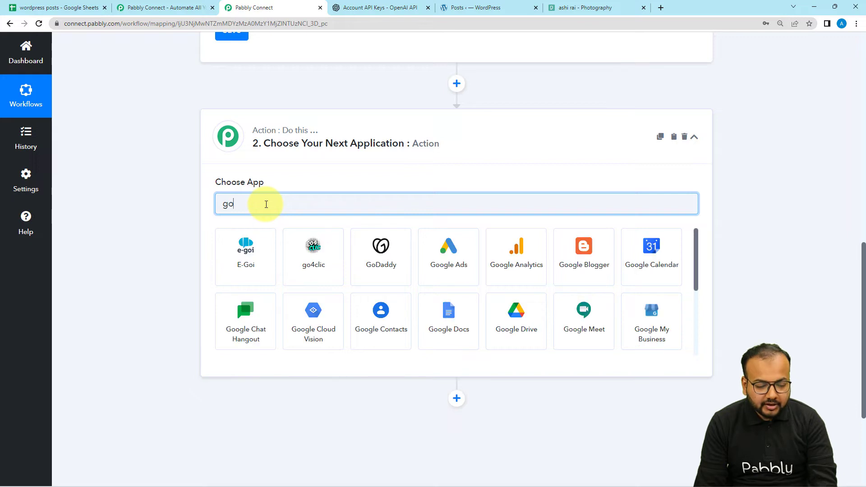
pyautogui.write('o')
pyautogui.click(515, 315)
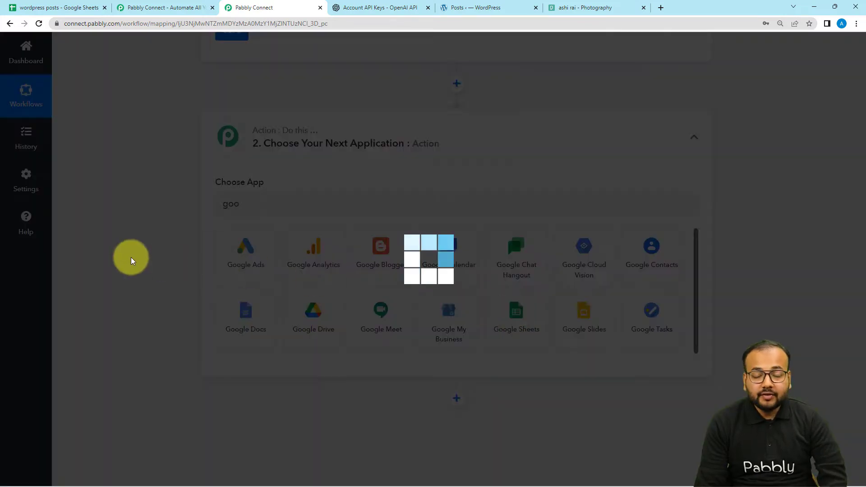
pyautogui.scroll(-3, 137, 260)
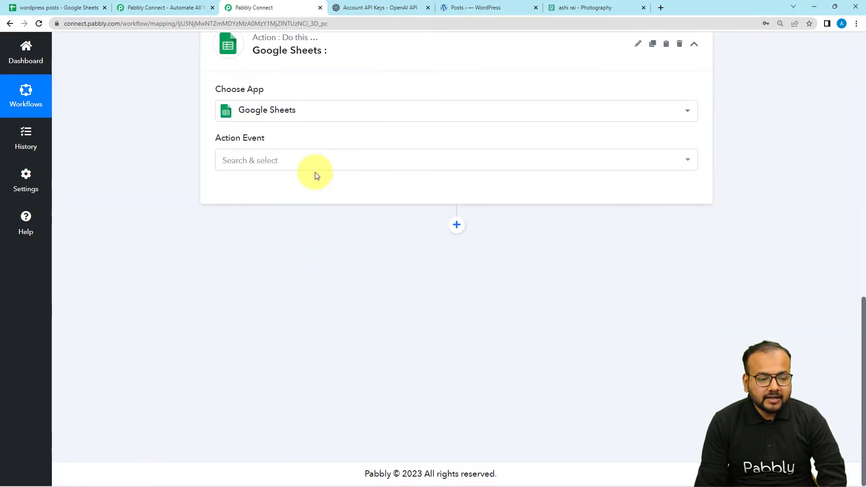
# - Set the Google Sheets action event to Lookup Spreadsheet Rows, consulting the "wordpress posts" sheet for the row to look up
pyautogui.click(284, 166)
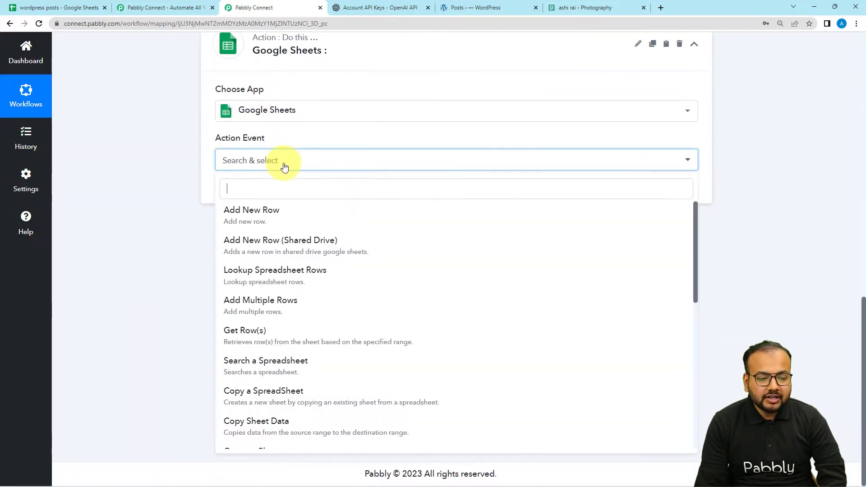
pyautogui.click(259, 273)
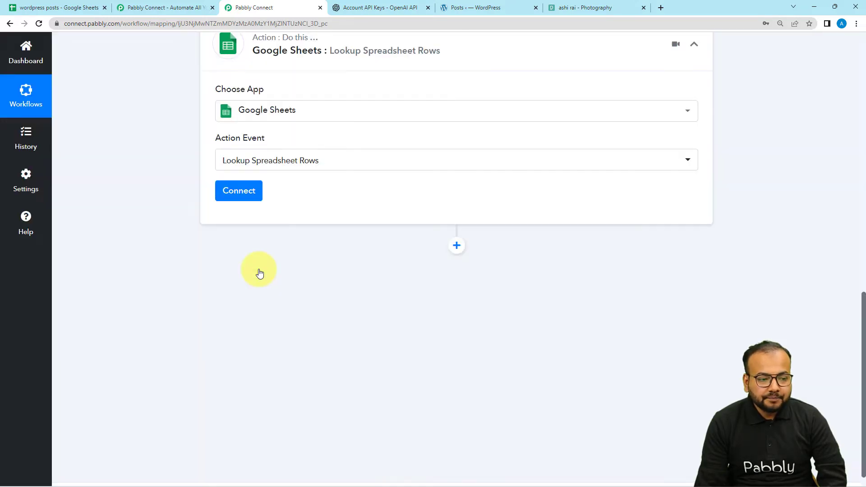
pyautogui.click(74, 9)
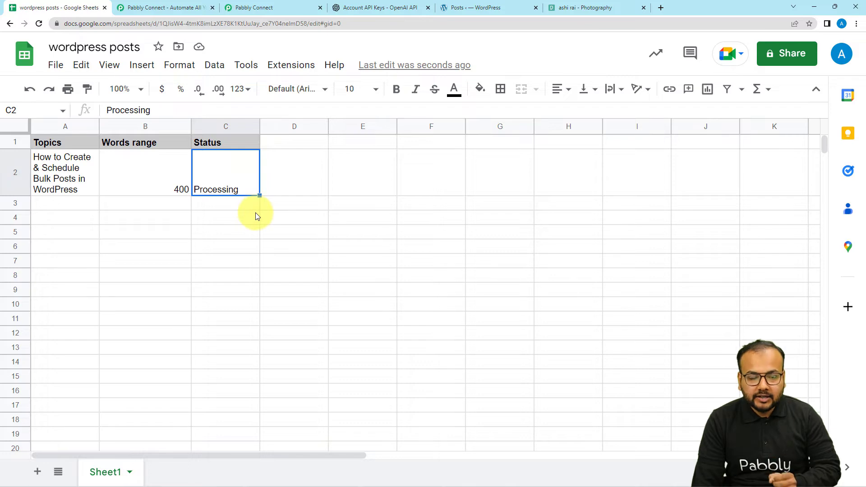
pyautogui.click(269, 9)
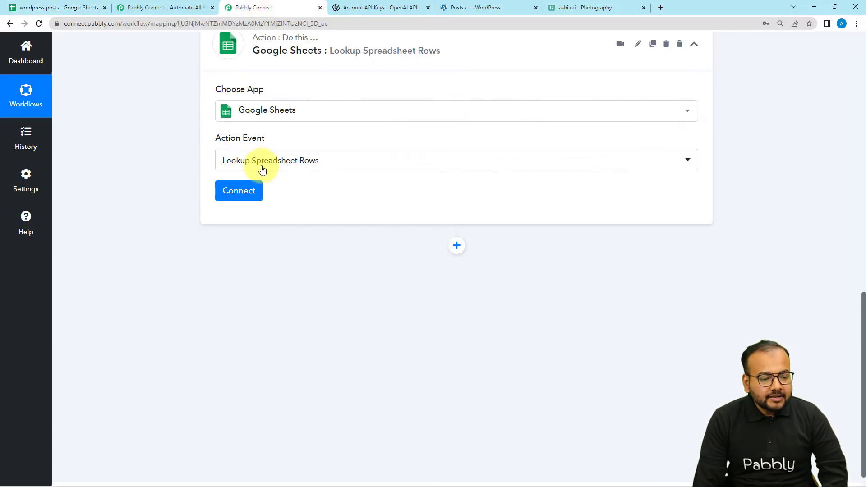
# - Add a new Google Sheets connection for the lookup action and allow Pabbly Connect Sheets access to the Google account
pyautogui.click(237, 190)
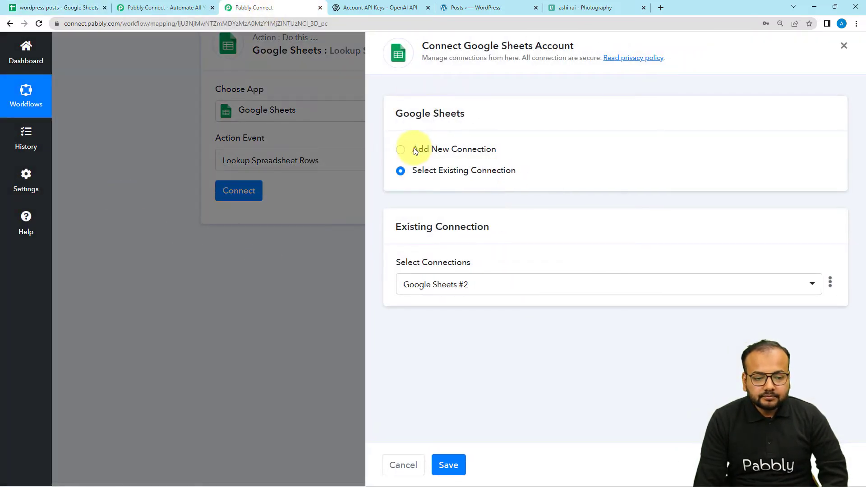
pyautogui.click(400, 150)
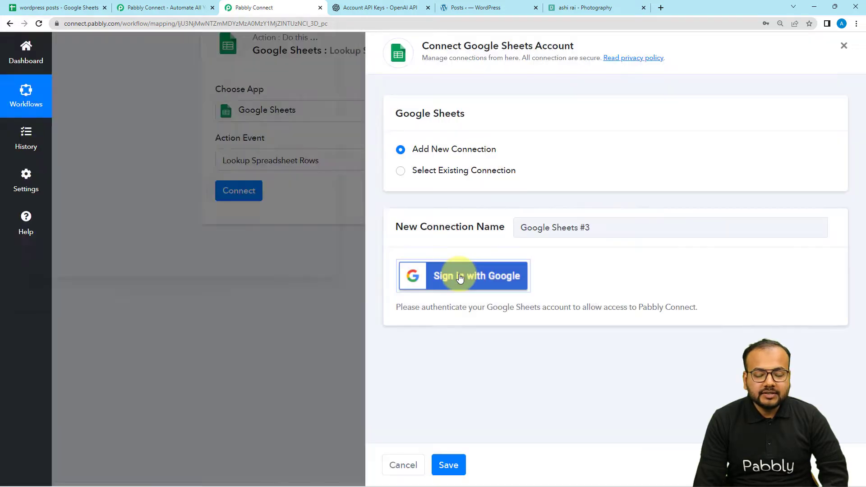
pyautogui.click(459, 277)
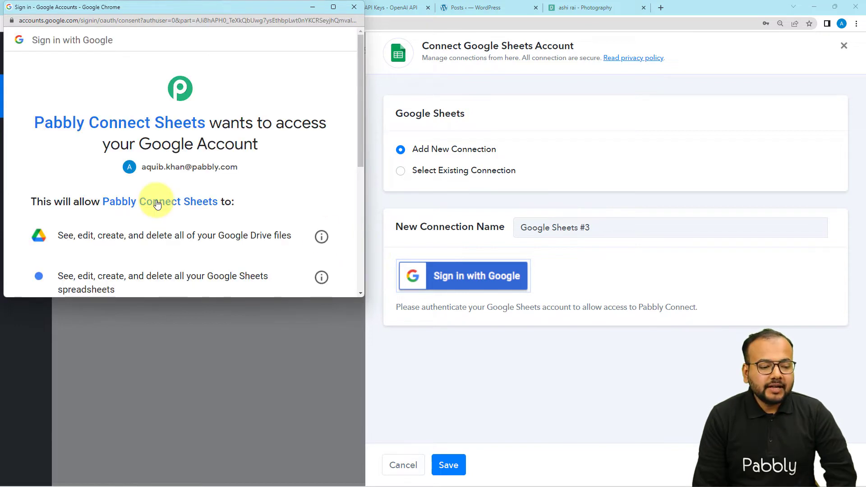
pyautogui.scroll(-5, 157, 204)
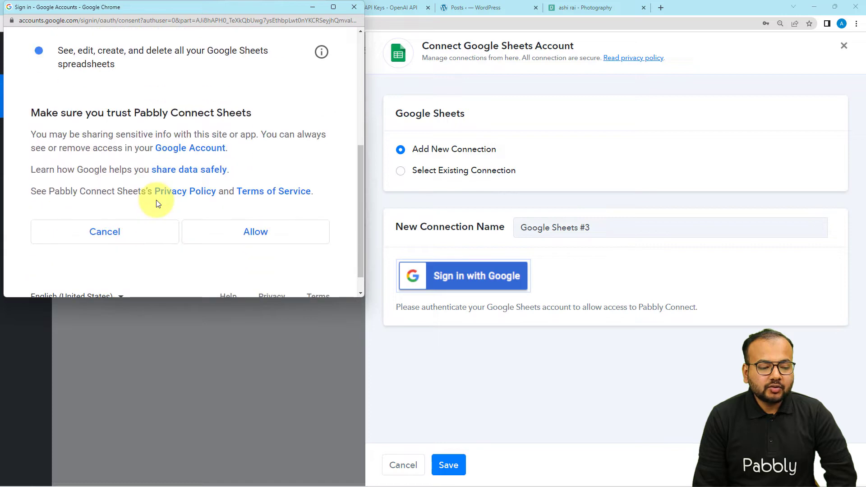
pyautogui.click(213, 238)
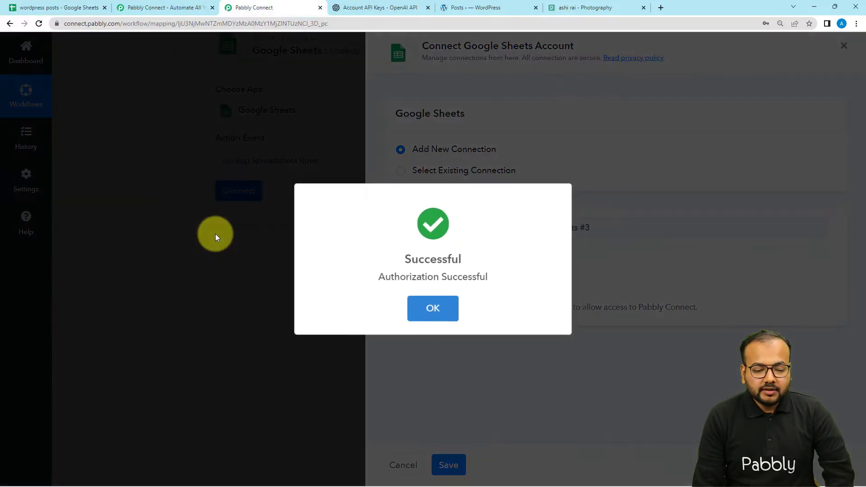
# - Select the "wordpress posts" spreadsheet with Sheet1 for the lookup, checking both names against the Google Sheet
pyautogui.scroll(-1, 215, 234)
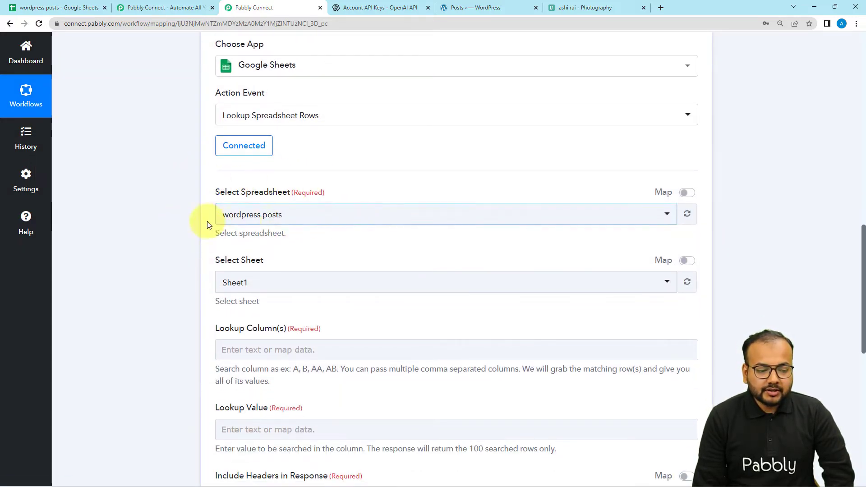
pyautogui.click(34, 9)
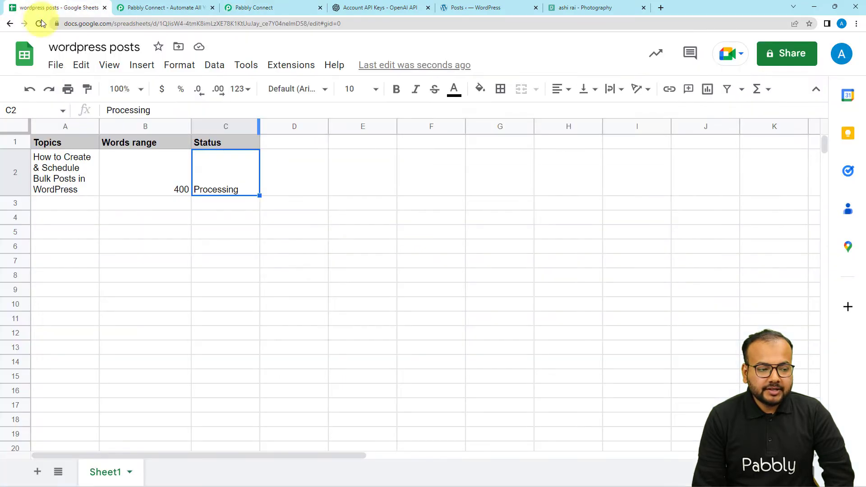
pyautogui.click(256, 8)
pyautogui.click(276, 212)
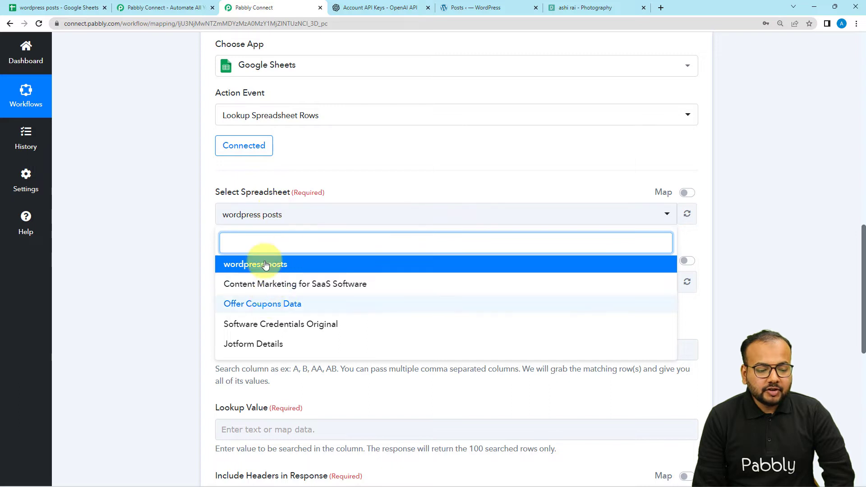
pyautogui.click(229, 262)
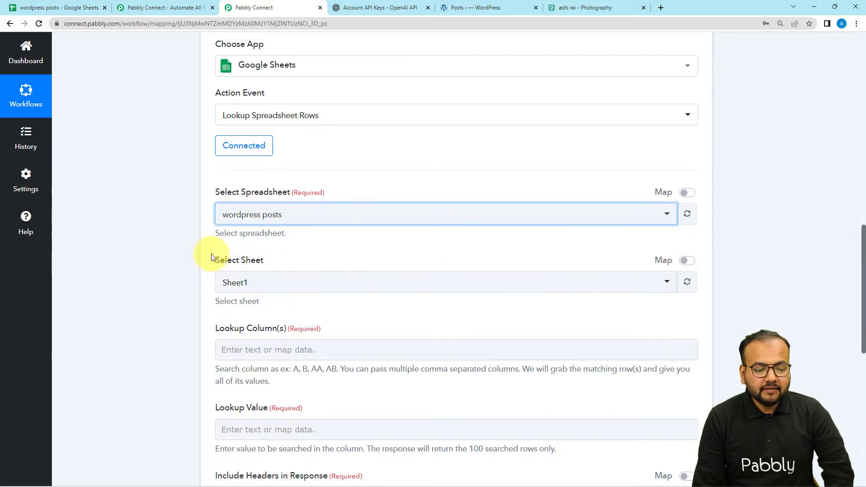
pyautogui.scroll(-1, 170, 231)
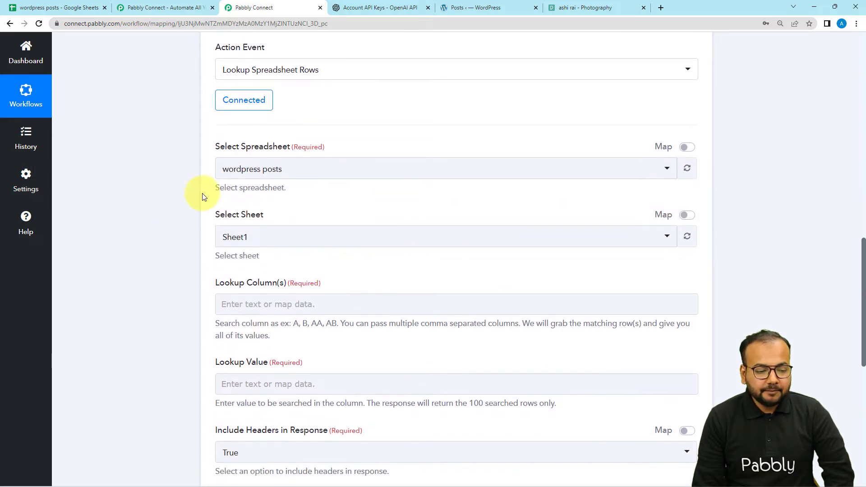
pyautogui.scroll(-2, 276, 161)
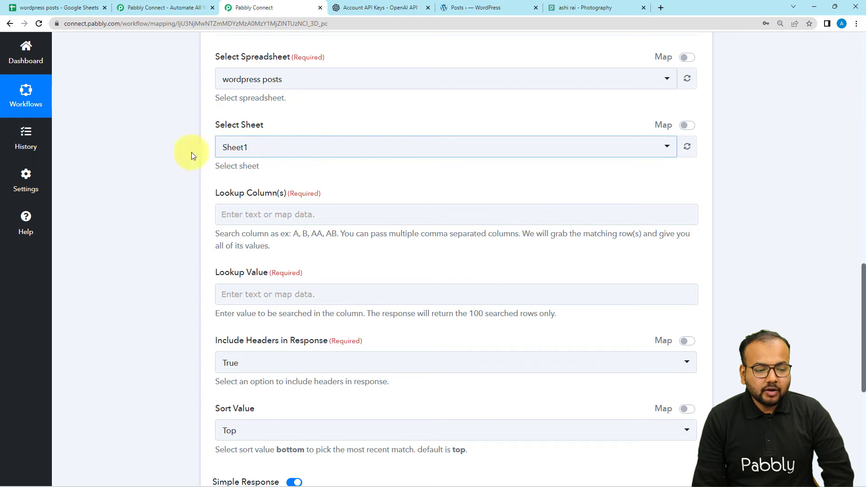
pyautogui.click(33, 9)
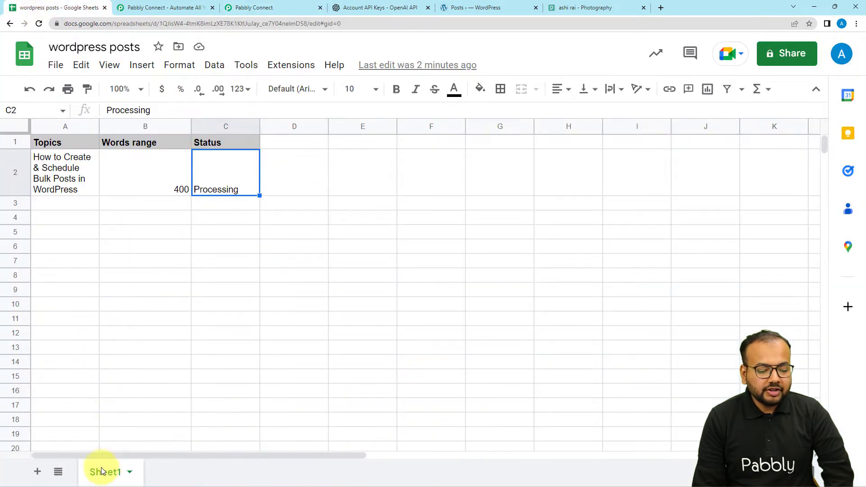
pyautogui.click(228, 9)
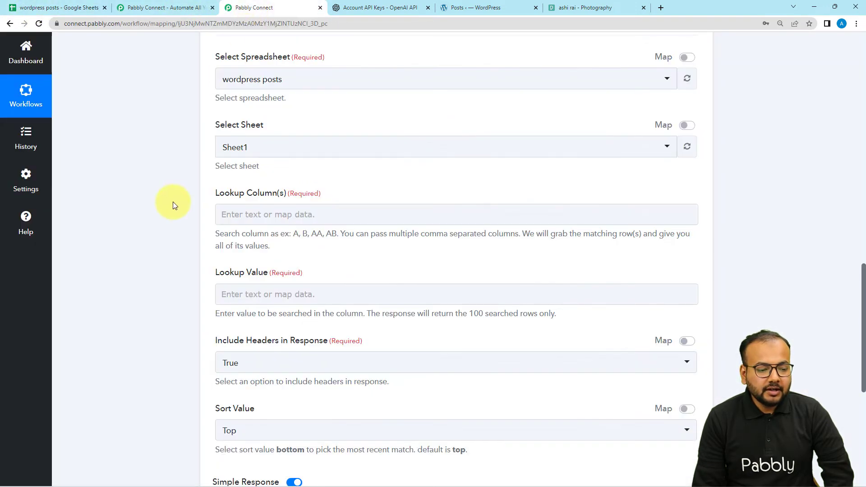
# - Set the Lookup Column to C, matching the Status column in the Google Sheet
pyautogui.scroll(-2, 172, 202)
pyautogui.click(248, 125)
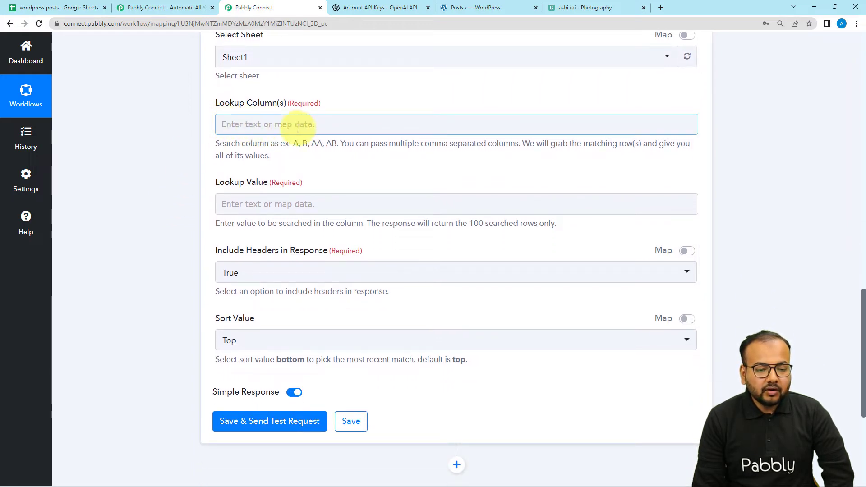
pyautogui.click(182, 168)
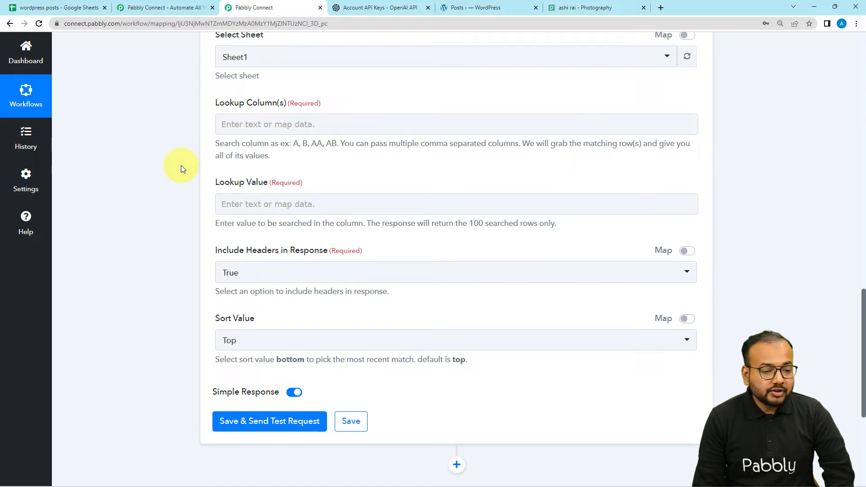
pyautogui.scroll(1, 181, 168)
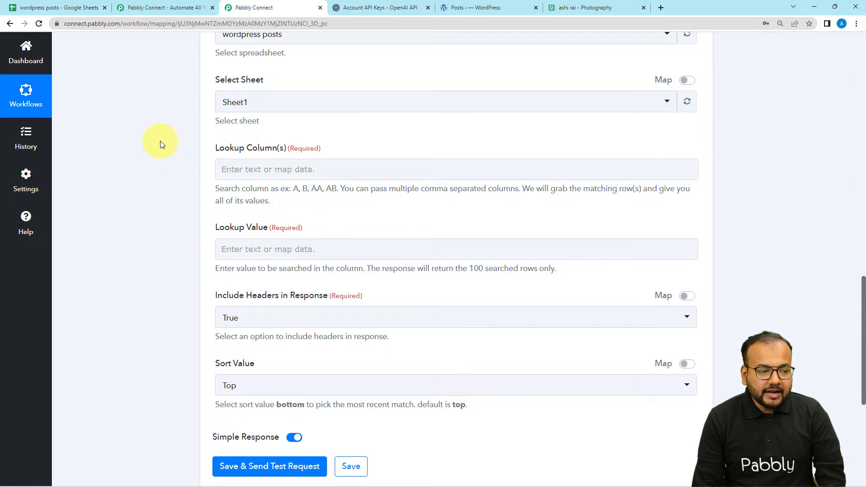
pyautogui.click(80, 11)
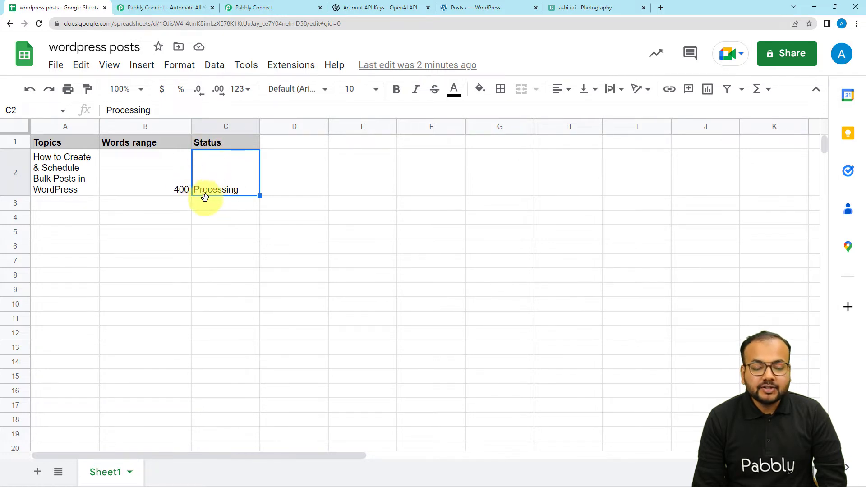
pyautogui.click(234, 8)
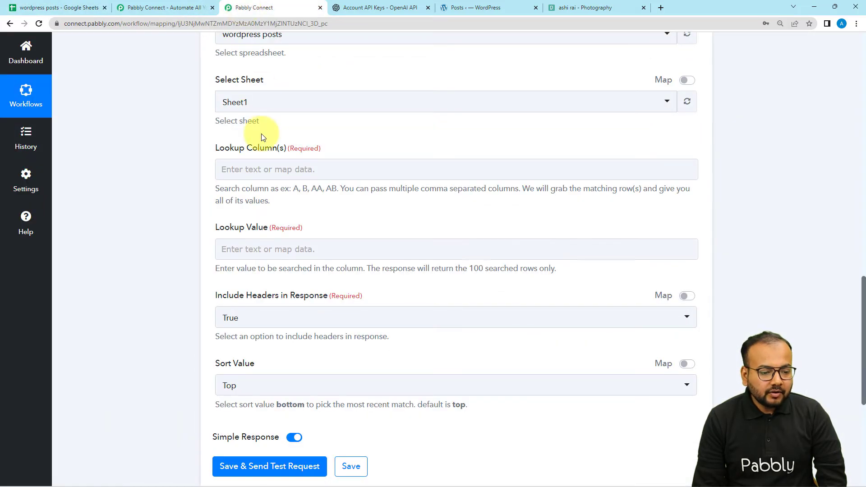
pyautogui.click(254, 175)
pyautogui.click(258, 168)
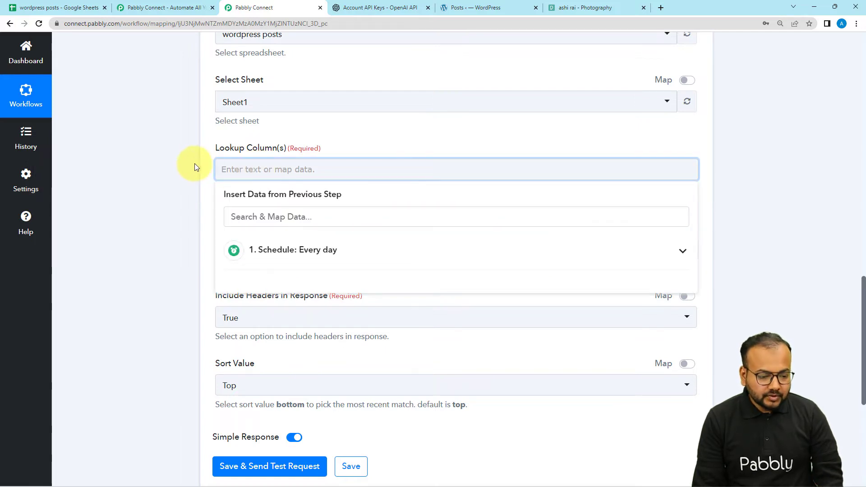
pyautogui.write('C')
pyautogui.click(161, 164)
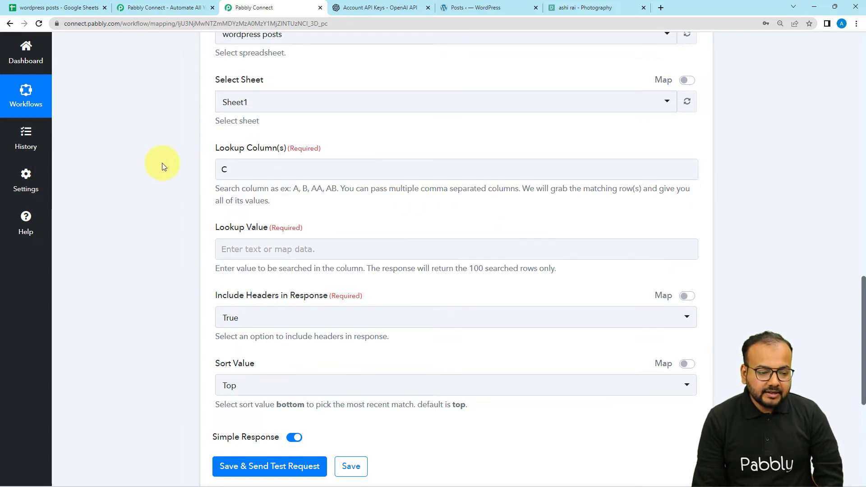
# - Copy the status text "Processing" from cell C2 of the Google Sheet and paste it as the Lookup Value in Pabbly Connect
pyautogui.scroll(-2, 162, 163)
pyautogui.scroll(-2, 161, 163)
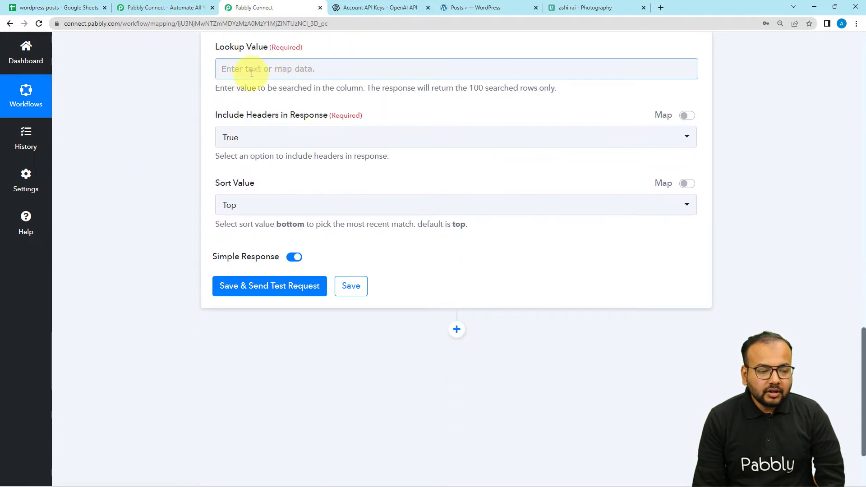
pyautogui.click(90, 10)
pyautogui.doubleClick(222, 188)
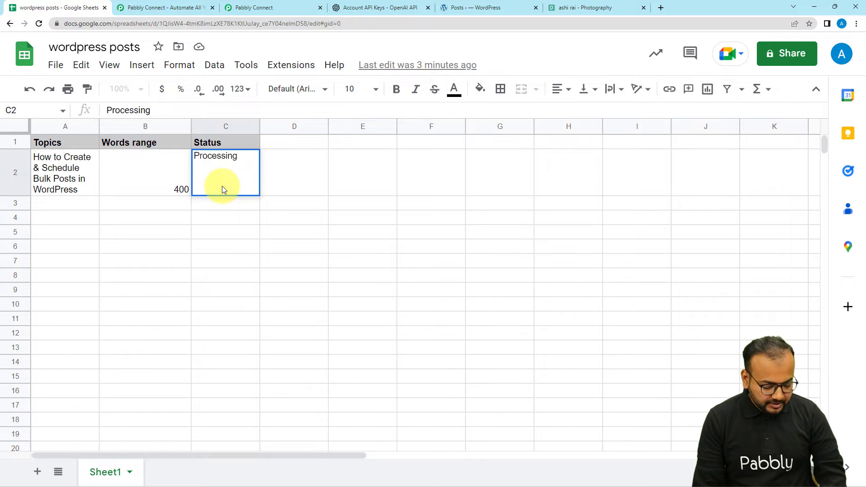
pyautogui.hotkey('ctrl', 'a')
pyautogui.hotkey('ctrl', 'c')
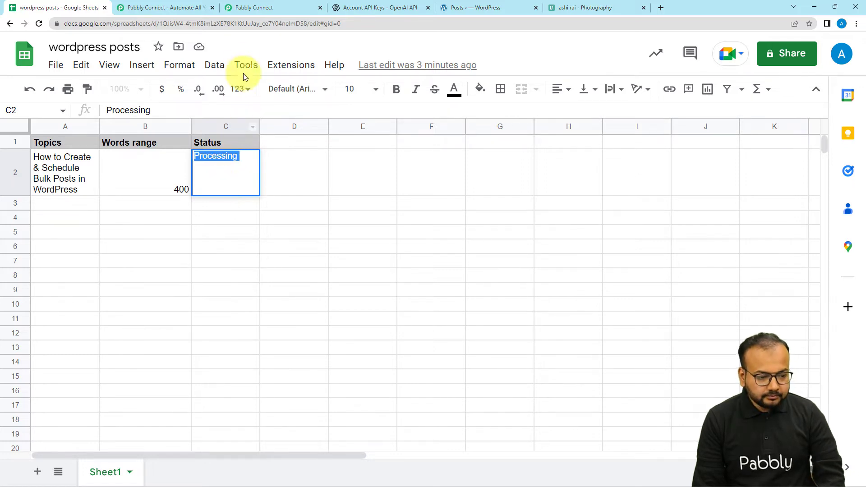
pyautogui.click(244, 8)
pyautogui.click(274, 65)
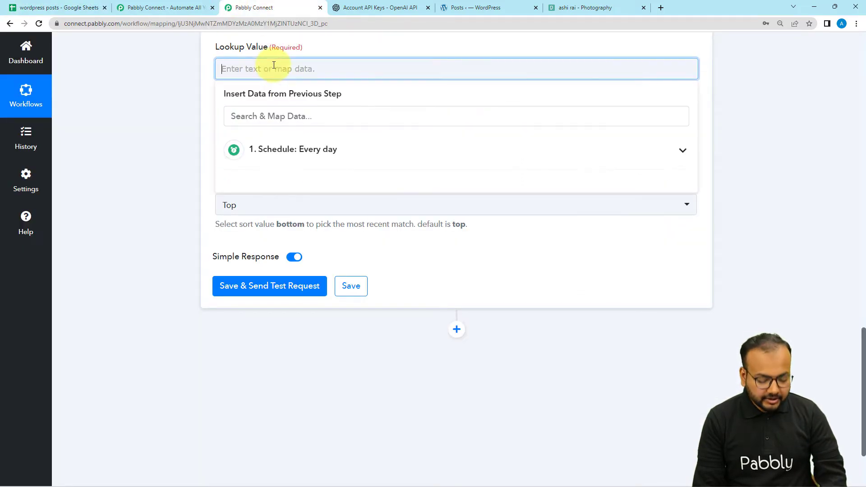
pyautogui.hotkey('ctrl', 'v')
pyautogui.click(171, 80)
# - Set Include Headers in Response to False for the lookup action
pyautogui.scroll(-1, 172, 80)
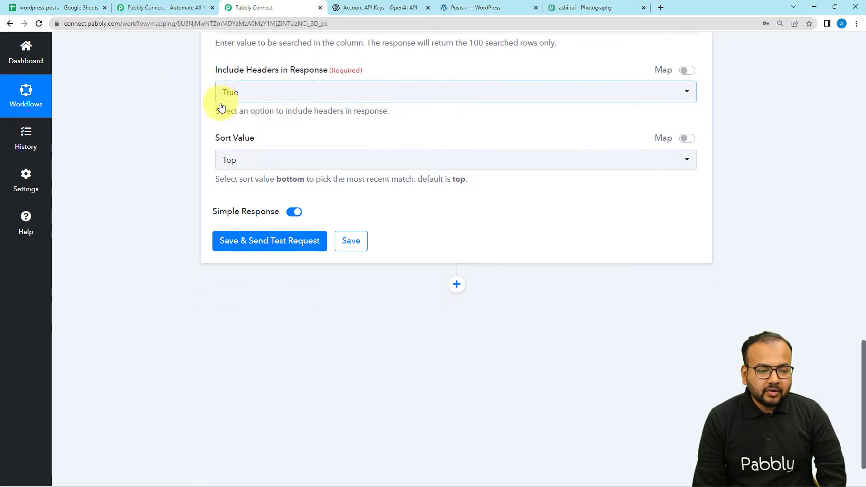
pyautogui.click(265, 99)
pyautogui.click(244, 161)
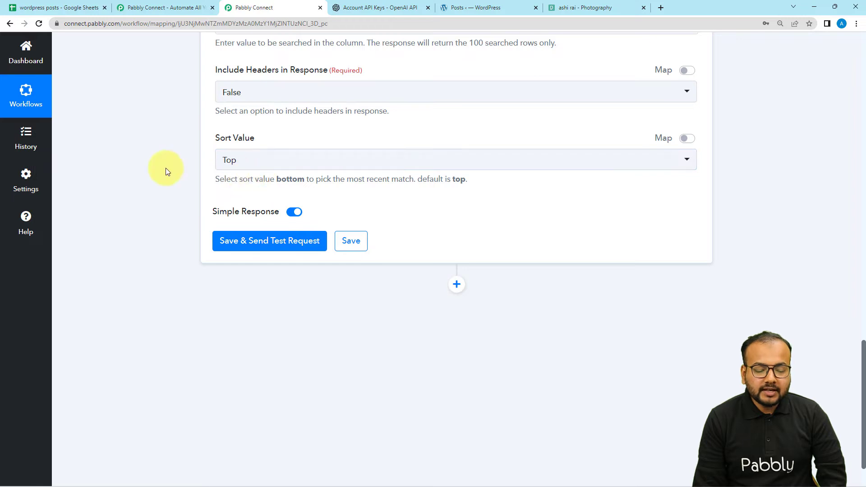
# - Save the lookup action with a test request and compare the received row data with the "wordpress posts" Google Sheet
pyautogui.click(259, 242)
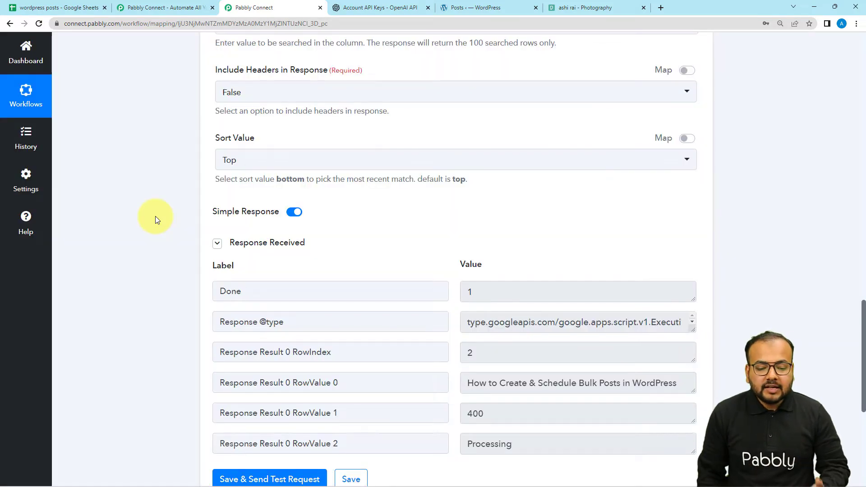
pyautogui.scroll(-4, 158, 221)
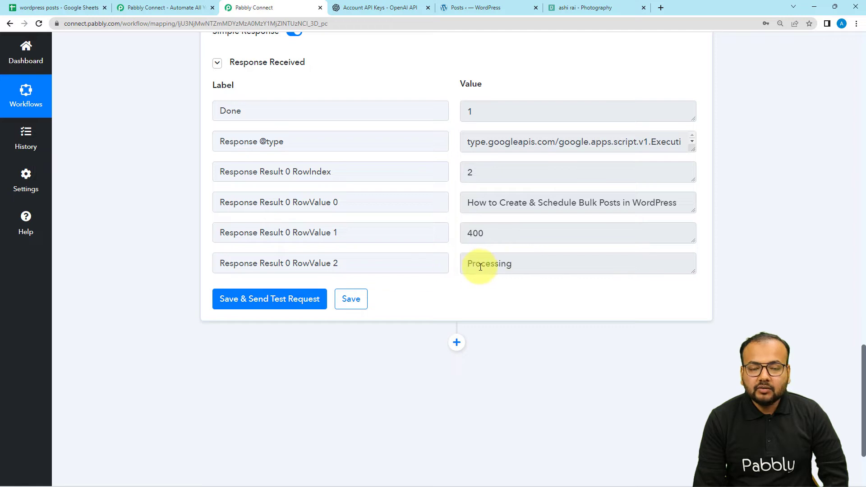
pyautogui.scroll(1, 487, 285)
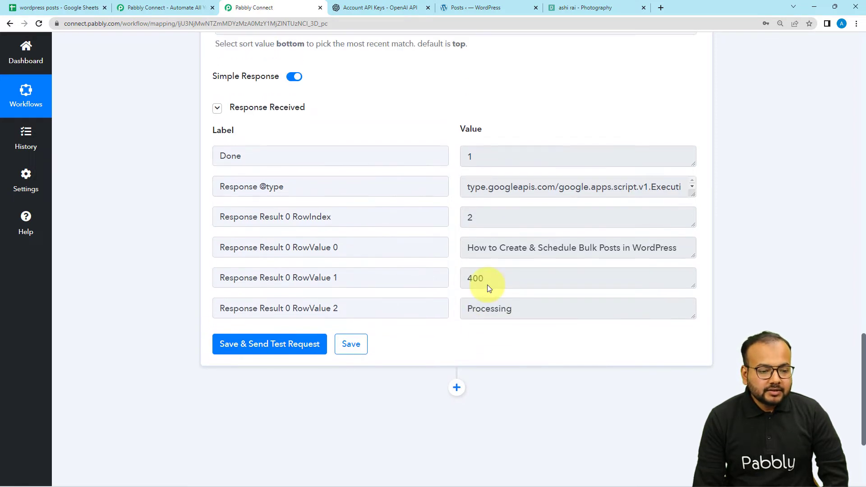
pyautogui.scroll(1, 164, 187)
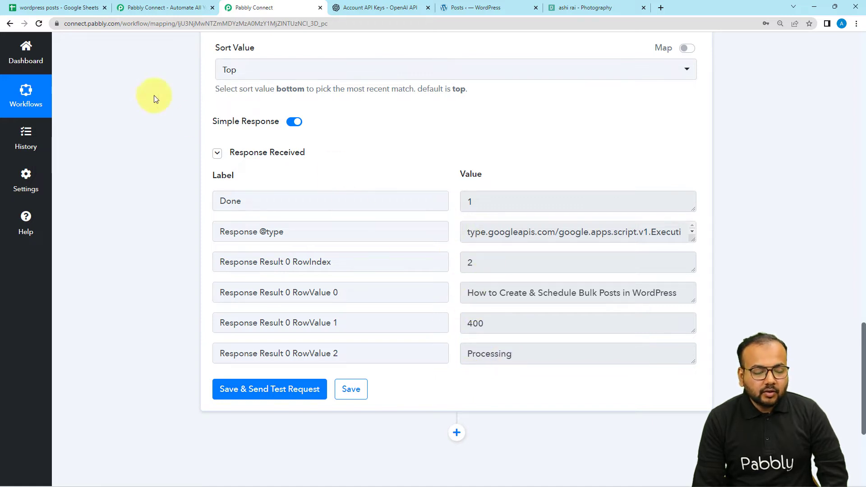
pyautogui.click(68, 8)
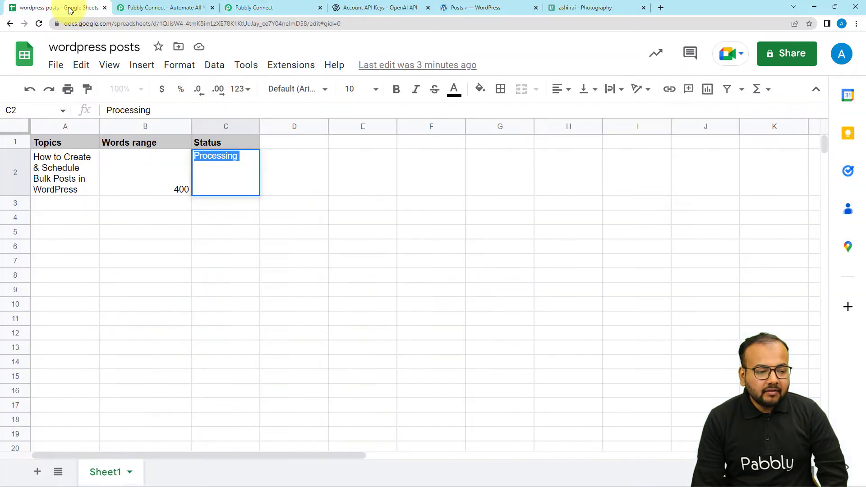
# - Turn off Simple Response for the lookup action in Pabbly Connect, save with a new test request, and enlarge the Response Result value
pyautogui.click(138, 210)
pyautogui.click(257, 9)
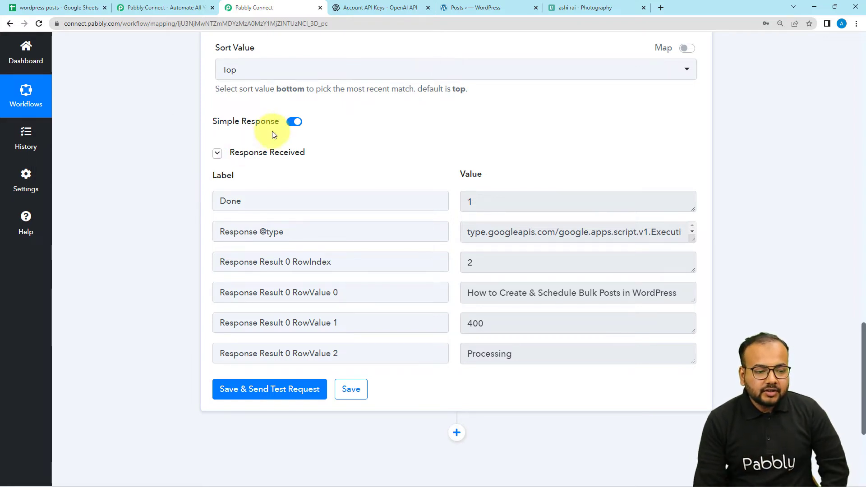
pyautogui.click(294, 122)
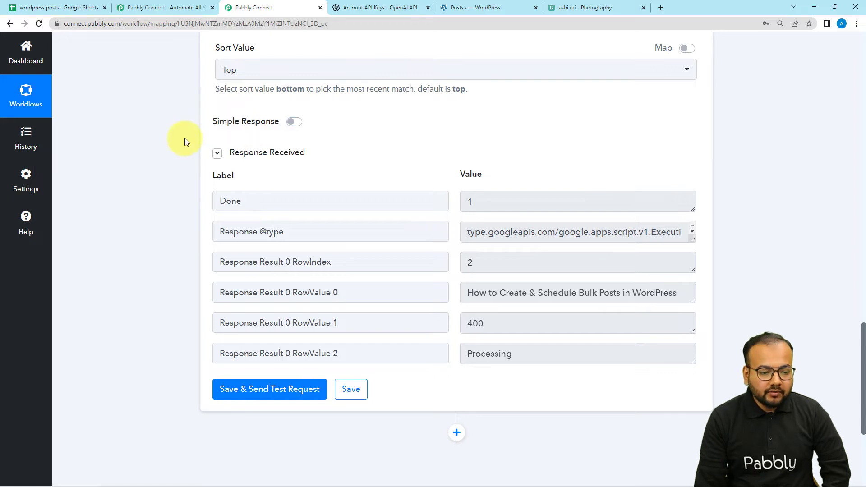
pyautogui.scroll(-2, 198, 187)
pyautogui.click(229, 300)
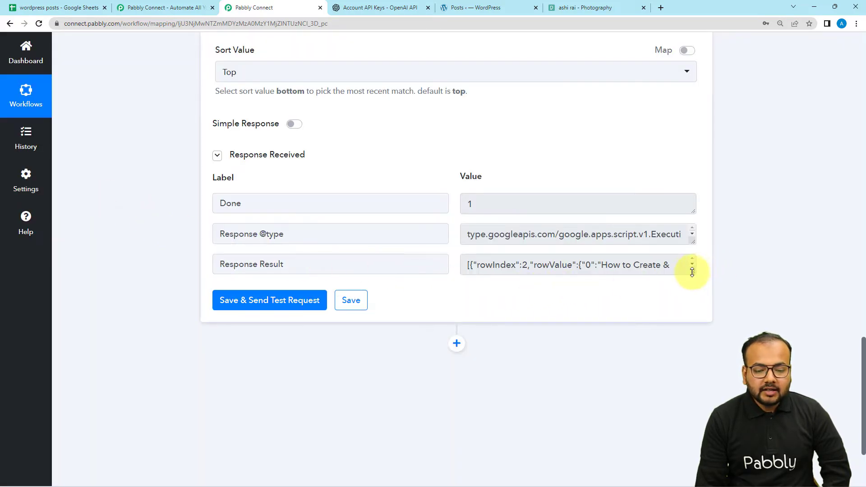
pyautogui.moveTo(692, 272); pyautogui.dragTo(681, 332)
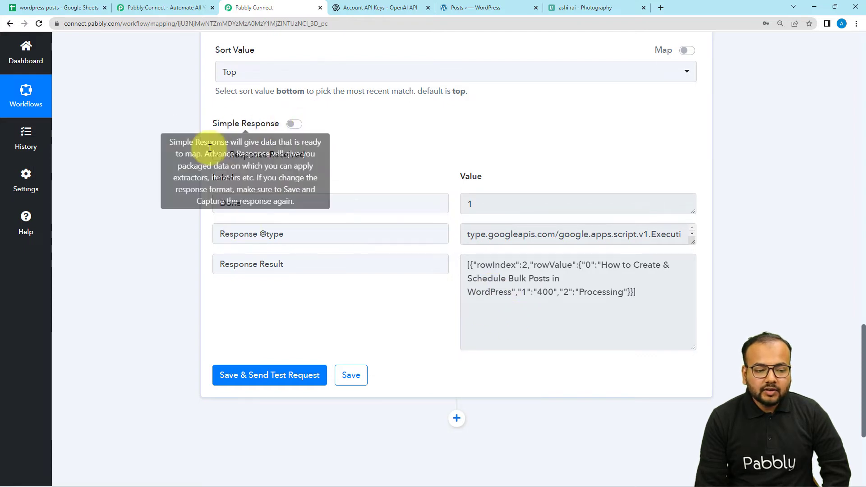
# - Add an Iterator by Pabbly action step below the Google Sheets lookup action
pyautogui.scroll(-1, 177, 156)
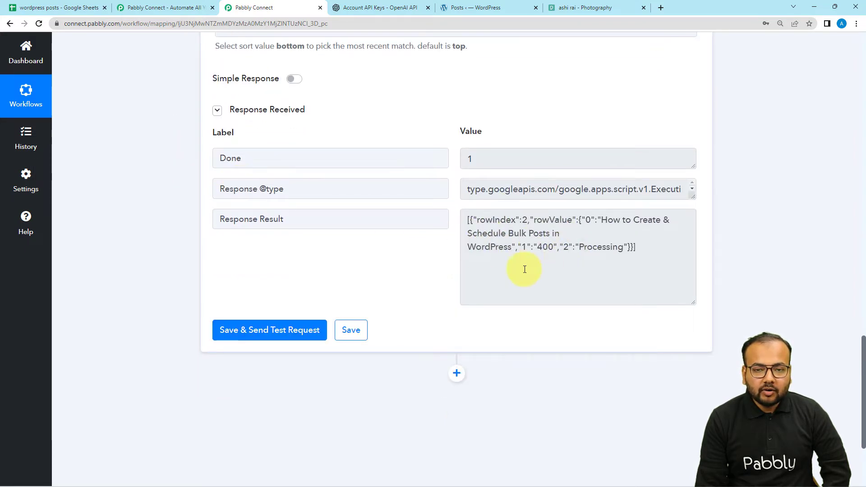
pyautogui.scroll(-3, 524, 269)
pyautogui.click(457, 238)
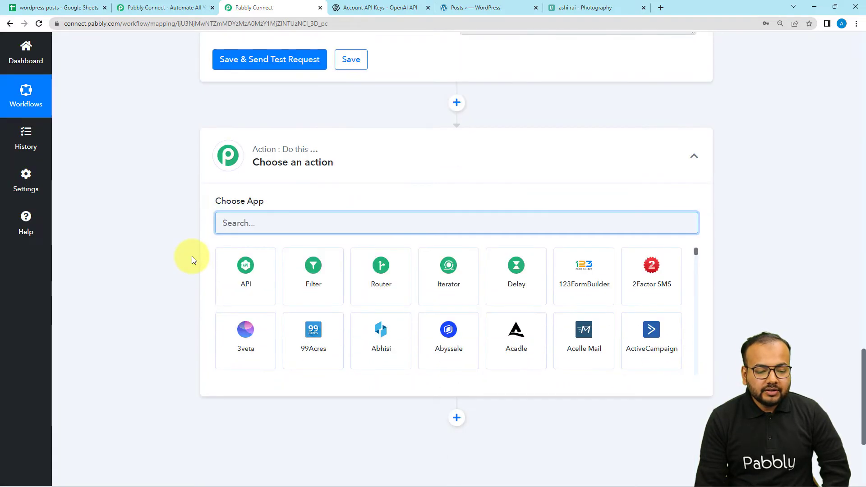
pyautogui.click(432, 288)
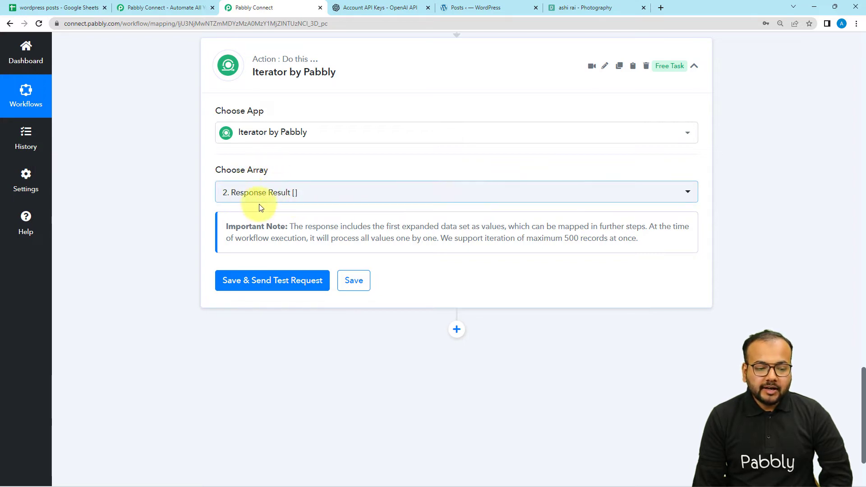
# - Choose "2. Response Result []" as the iterator's array and save the step with a test request
pyautogui.scroll(6, 275, 205)
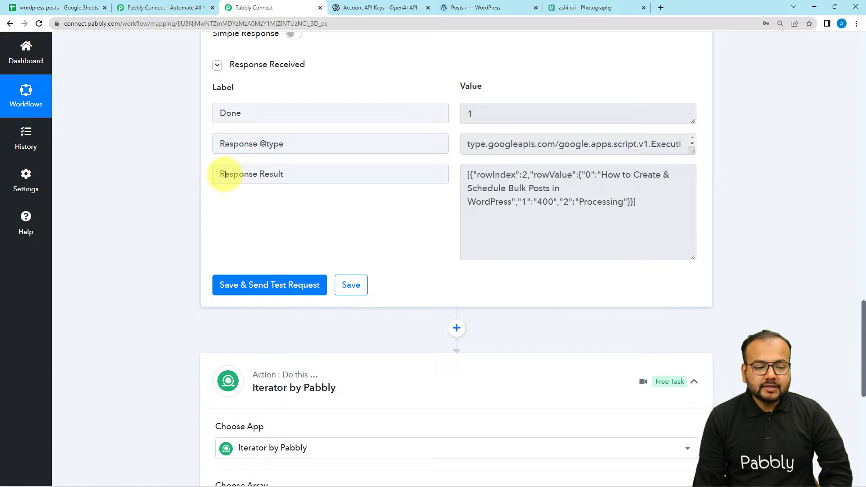
pyautogui.scroll(-5, 94, 266)
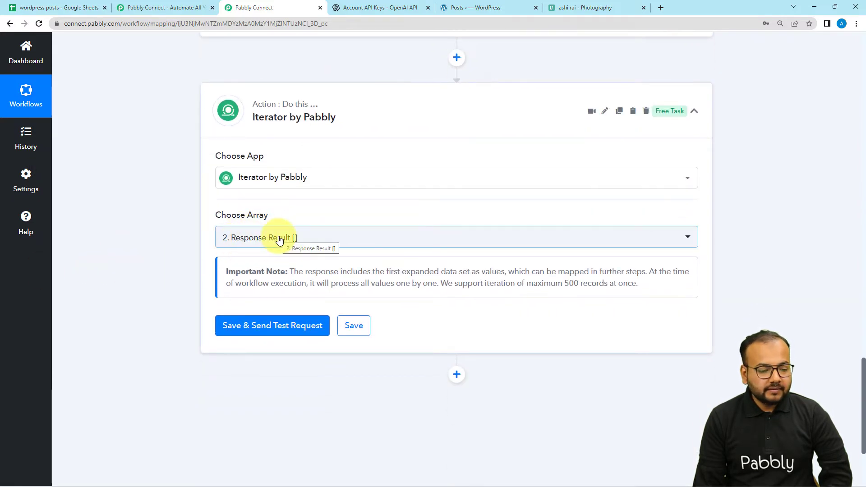
pyautogui.click(290, 238)
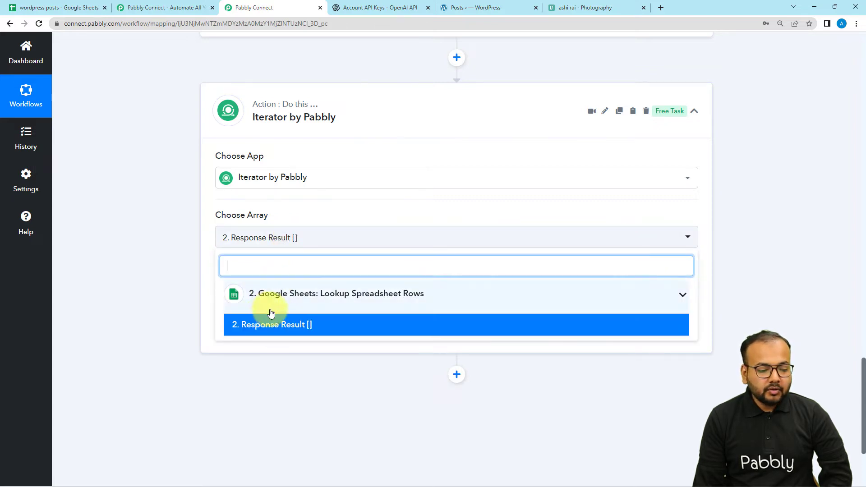
pyautogui.click(254, 326)
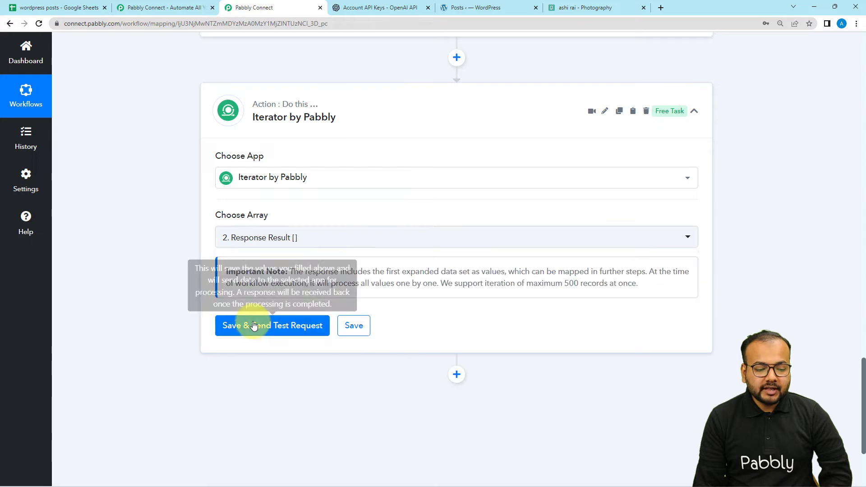
pyautogui.scroll(-3, 185, 263)
pyautogui.click(272, 193)
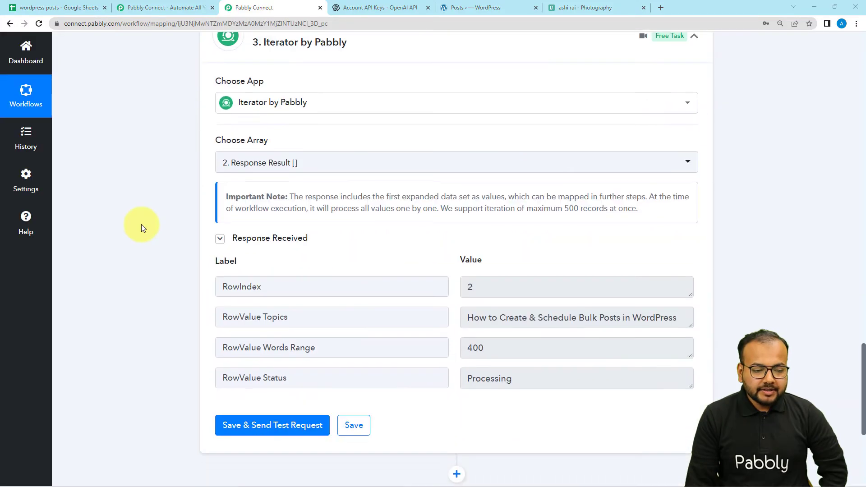
# - Compare the iterator's received values with the lookup action's Response Result and its Include Headers in Response setting
pyautogui.scroll(-2, 142, 223)
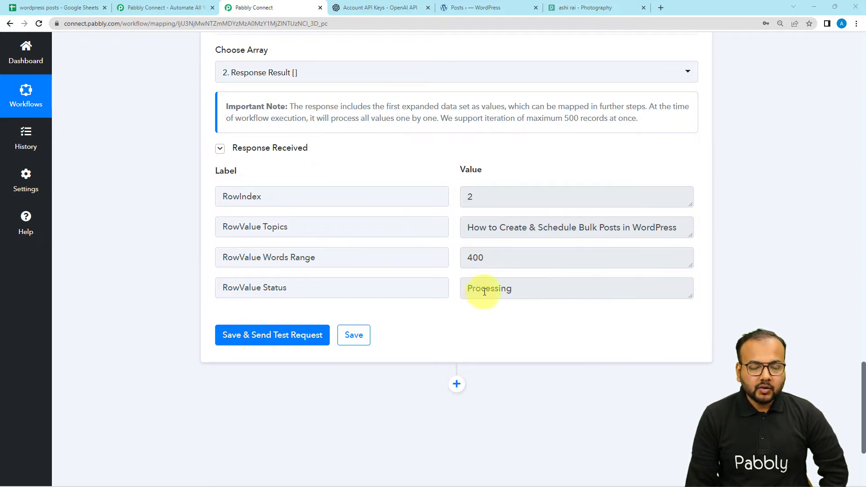
pyautogui.scroll(10, 482, 258)
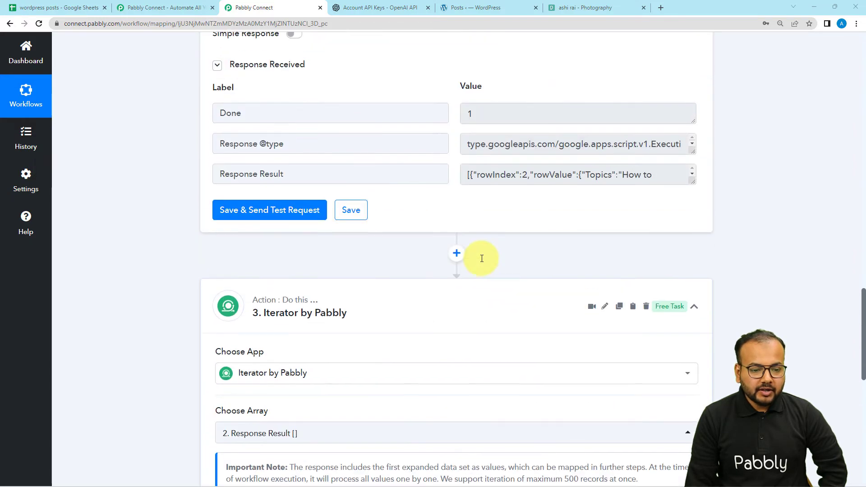
pyautogui.scroll(-7, 548, 285)
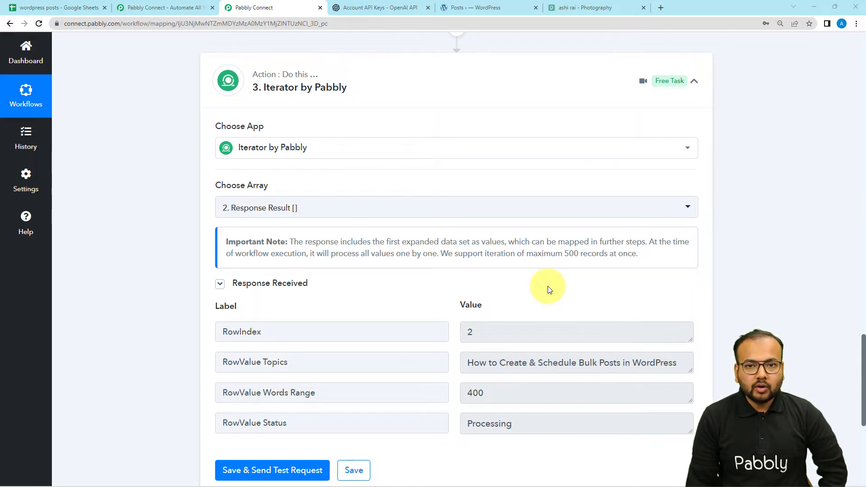
pyautogui.scroll(6, 548, 287)
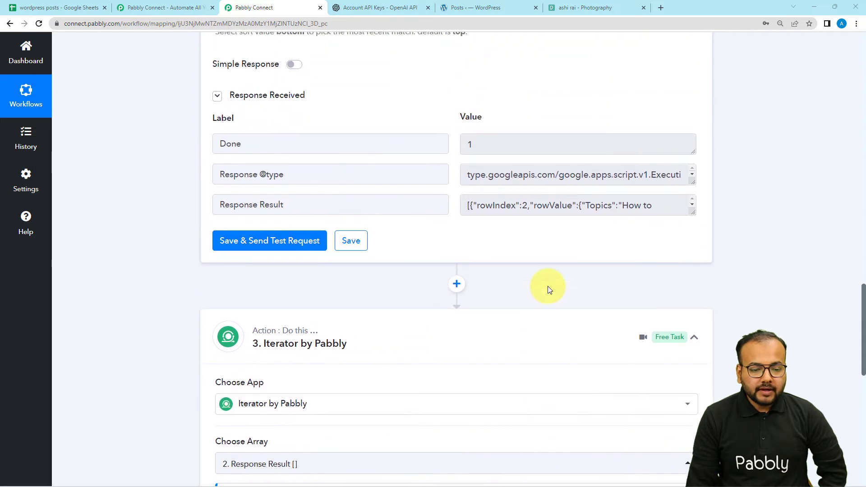
pyautogui.scroll(1, 548, 286)
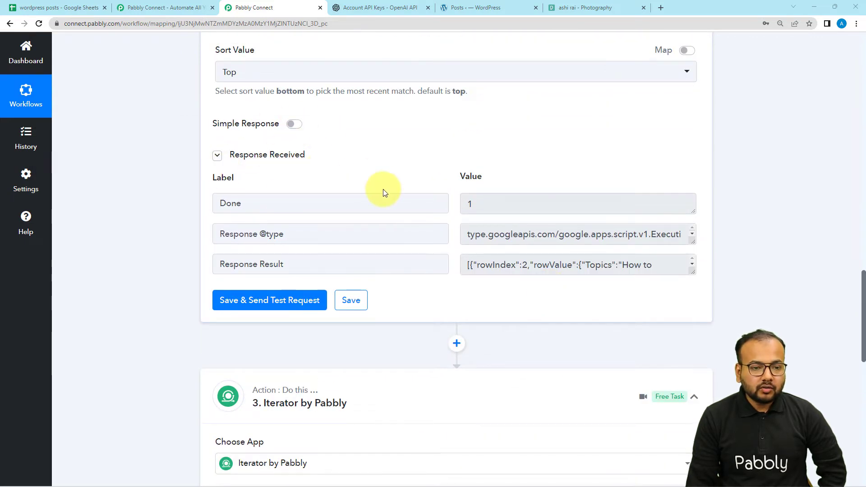
pyautogui.scroll(3, 383, 192)
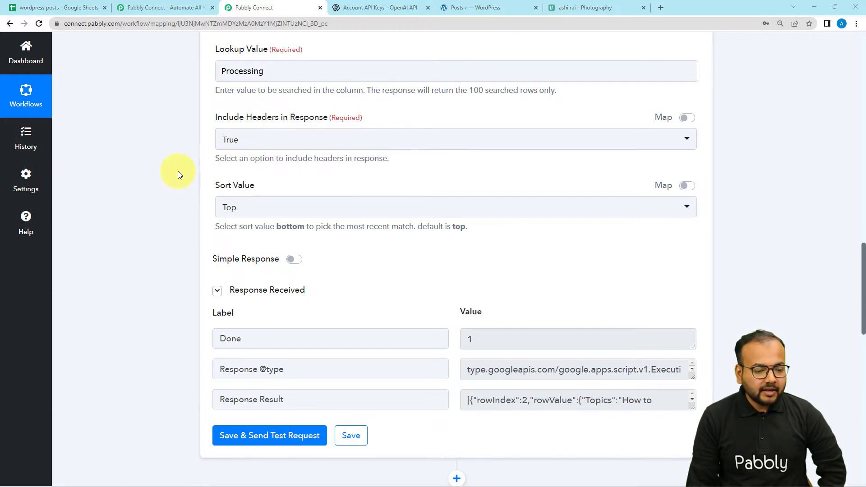
pyautogui.scroll(-8, 177, 171)
pyautogui.scroll(-7, 177, 171)
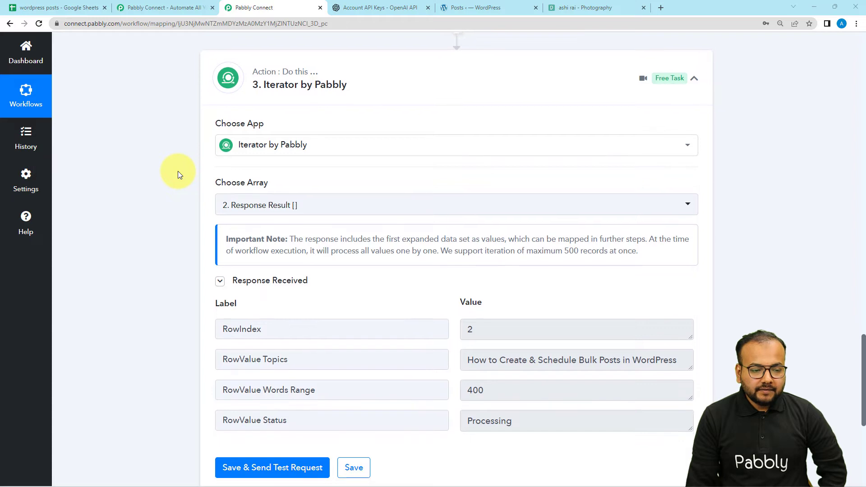
# - Add an OpenAI action step below the iterator
pyautogui.scroll(-2, 178, 171)
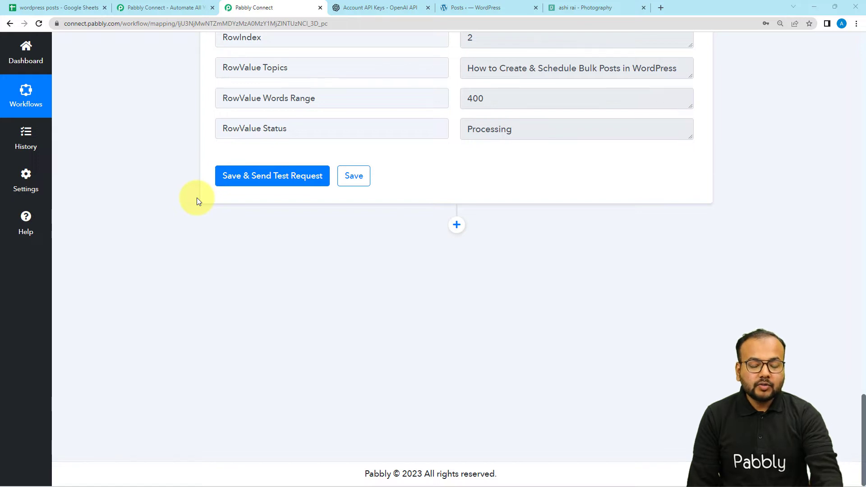
pyautogui.click(456, 225)
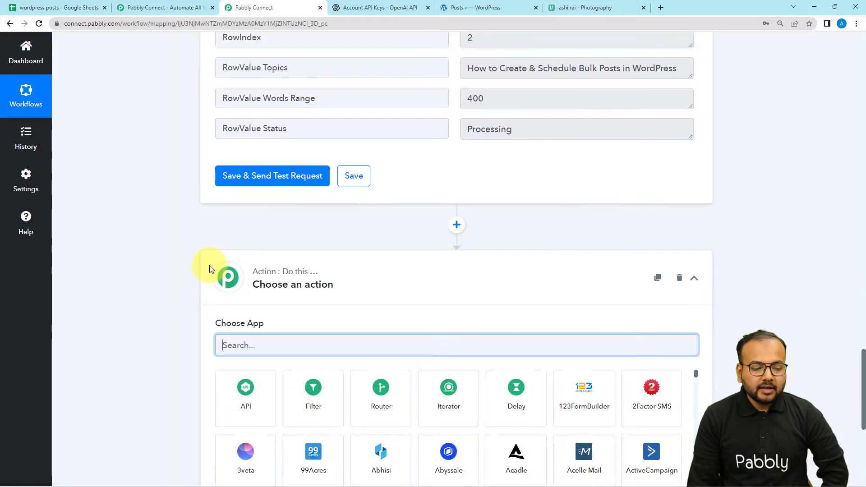
pyautogui.write('op')
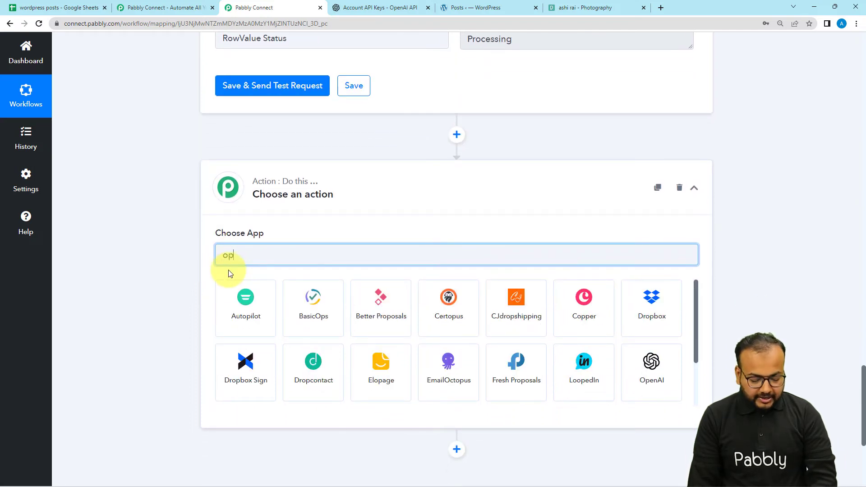
pyautogui.write('e')
pyautogui.click(311, 298)
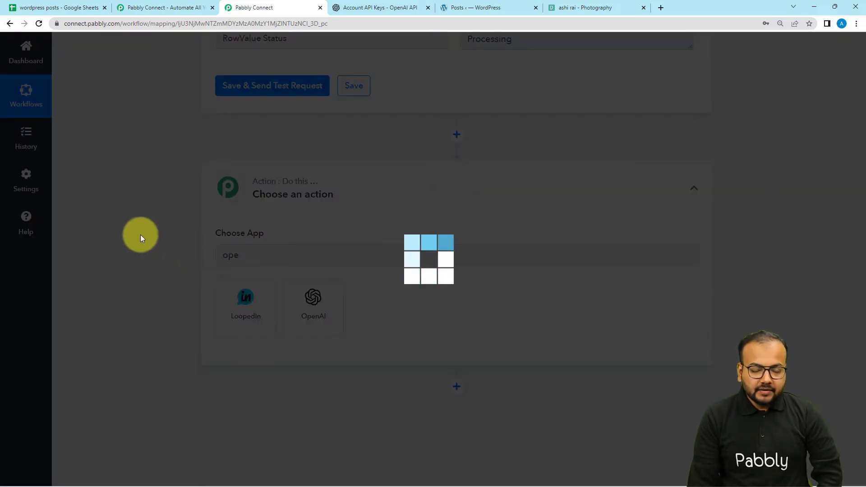
# - Set the OpenAI action event to Generate Content and start adding a new OpenAI connection
pyautogui.scroll(-2, 140, 234)
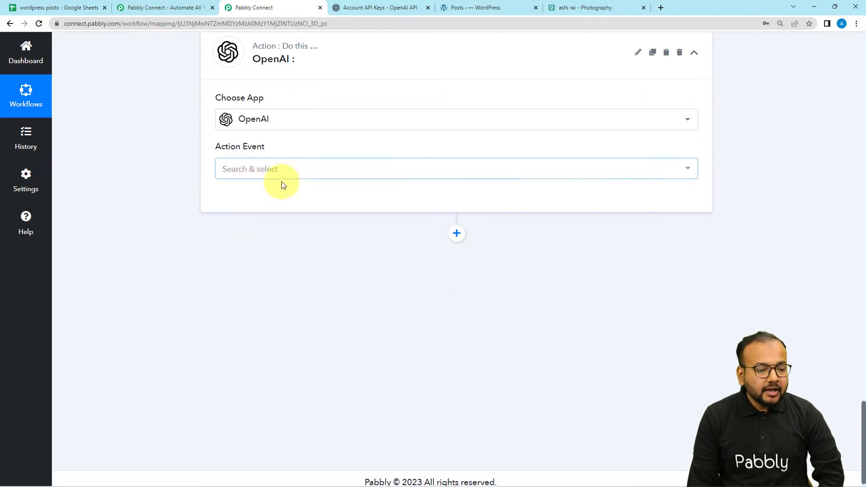
pyautogui.click(262, 173)
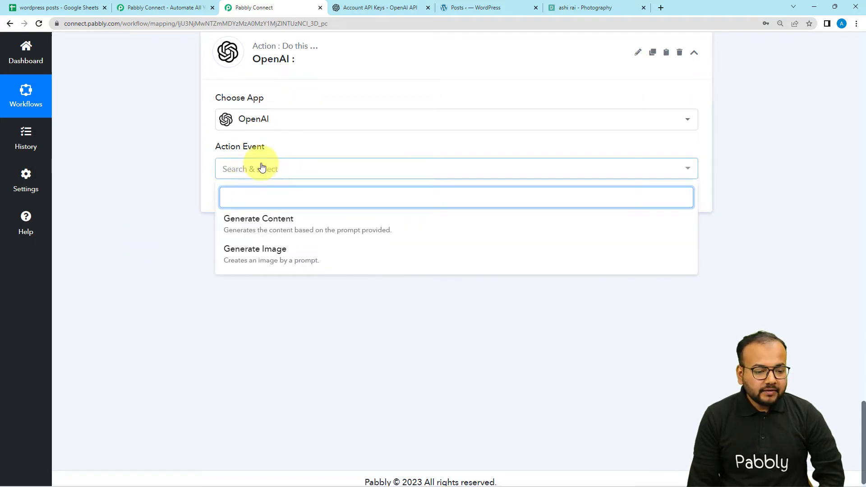
pyautogui.click(265, 234)
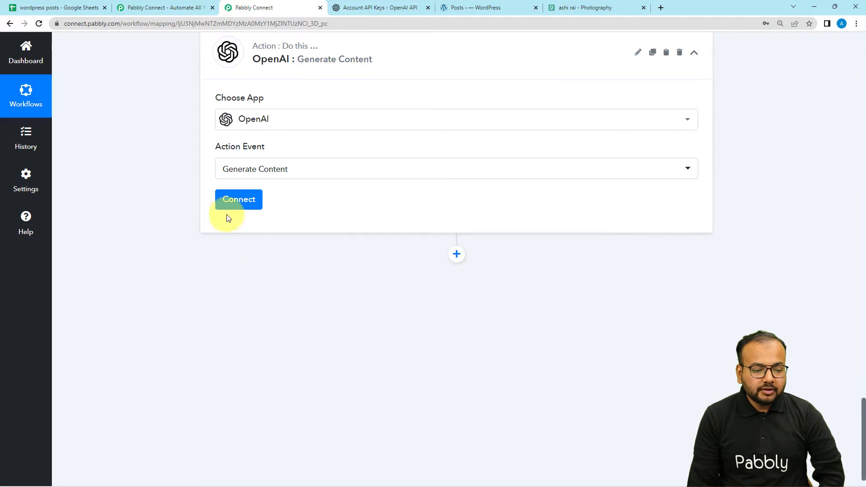
pyautogui.click(228, 201)
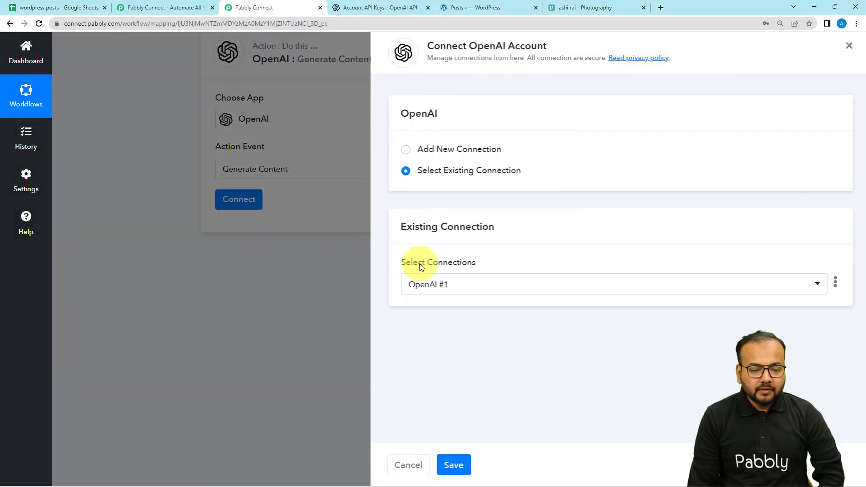
pyautogui.click(401, 151)
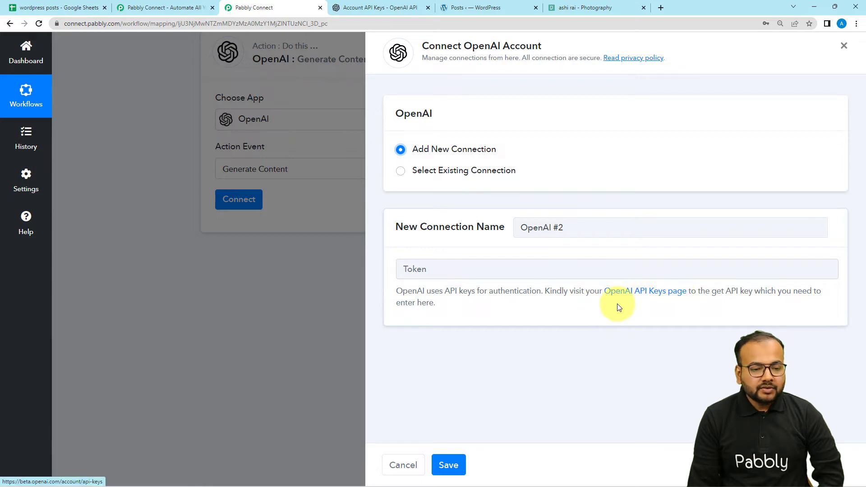
# - Create a new secret key on the OpenAI API keys page, copy it, and return to the Pabbly Connect connection form
pyautogui.click(386, 9)
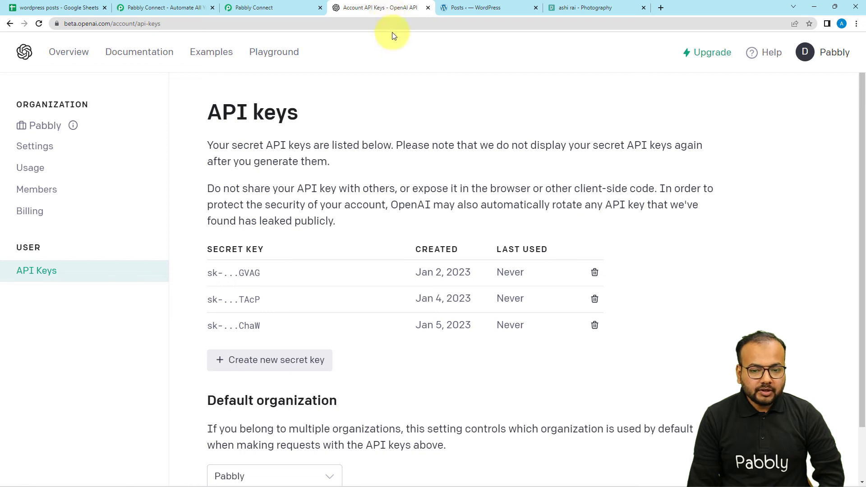
pyautogui.click(803, 56)
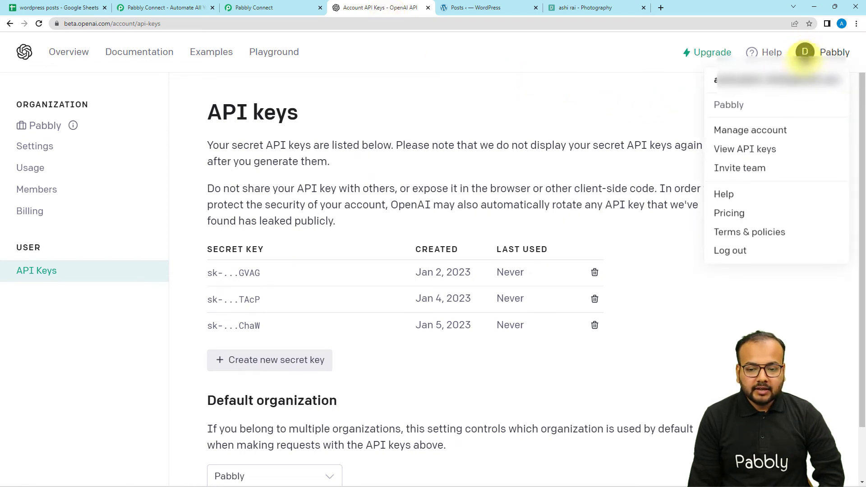
pyautogui.click(746, 149)
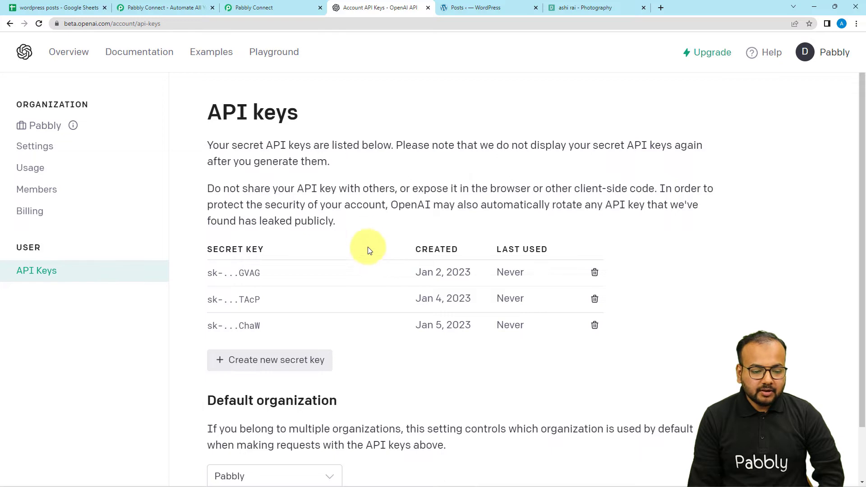
pyautogui.scroll(-2, 361, 224)
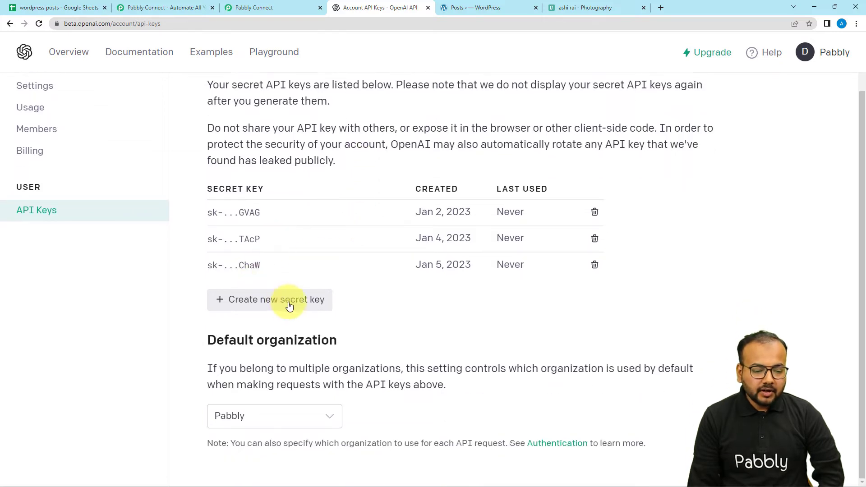
pyautogui.click(256, 302)
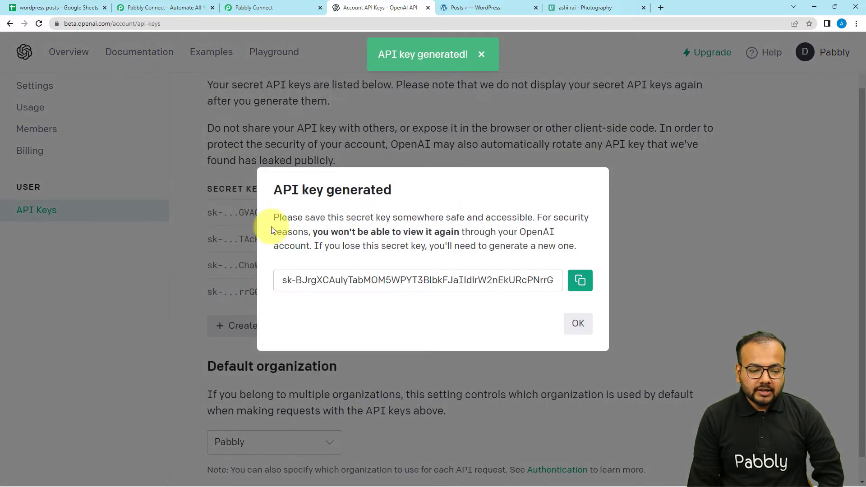
pyautogui.click(580, 280)
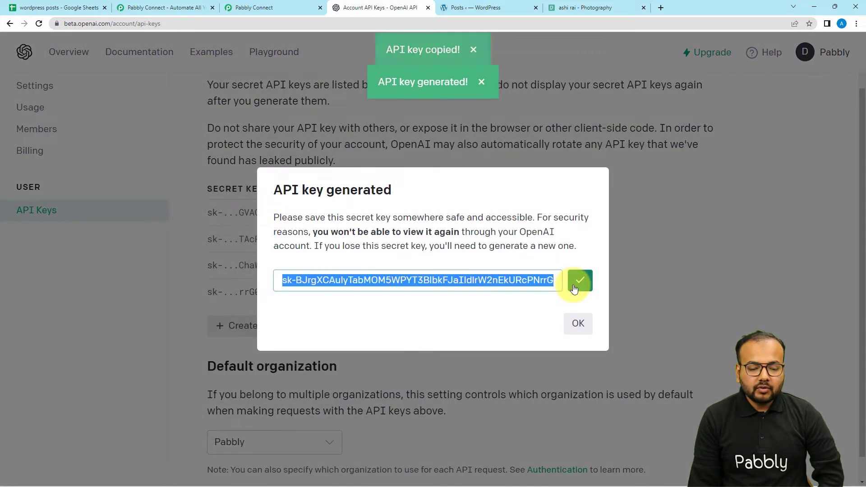
pyautogui.click(226, 4)
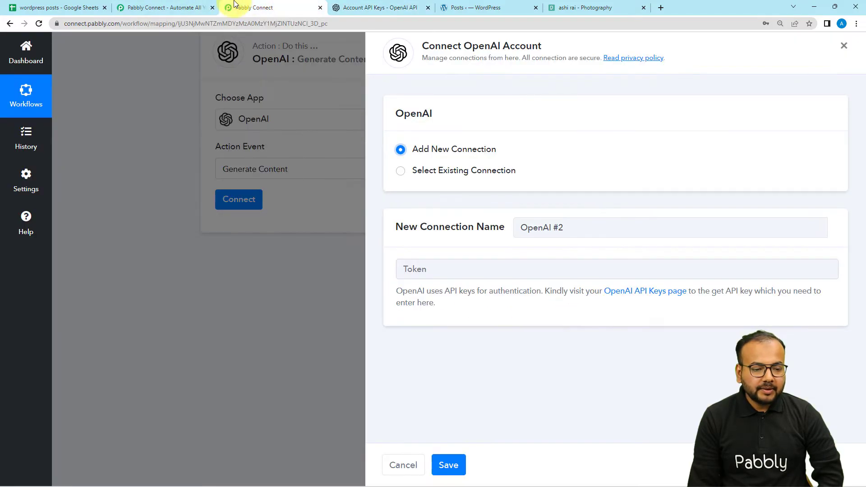
# - Paste the copied API key as the Token of the new OpenAI connection and save the connection
pyautogui.rightClick(436, 275)
pyautogui.click(457, 349)
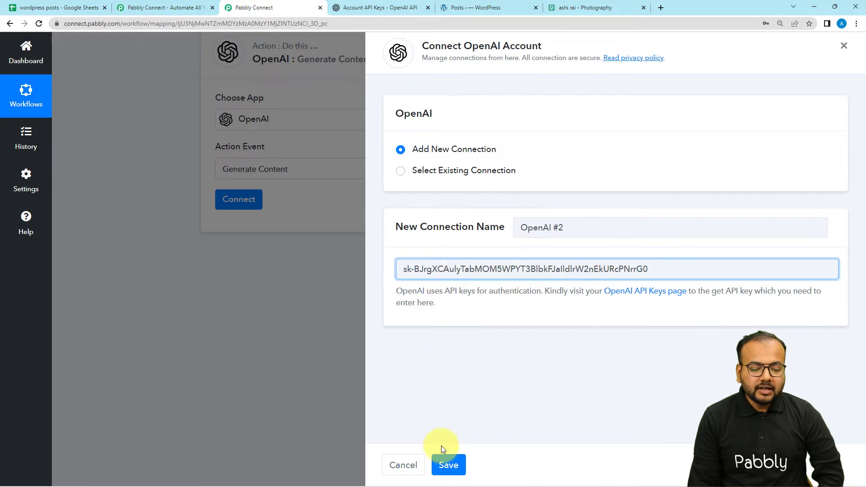
pyautogui.click(441, 458)
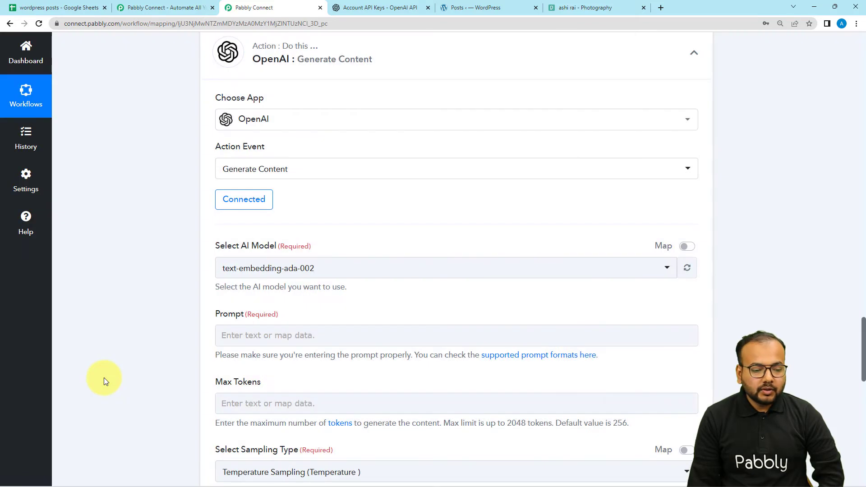
# - Choose text-davinci-003 (Most Used) as the AI model for the Generate Content action
pyautogui.scroll(-1, 101, 373)
pyautogui.scroll(-1, 101, 369)
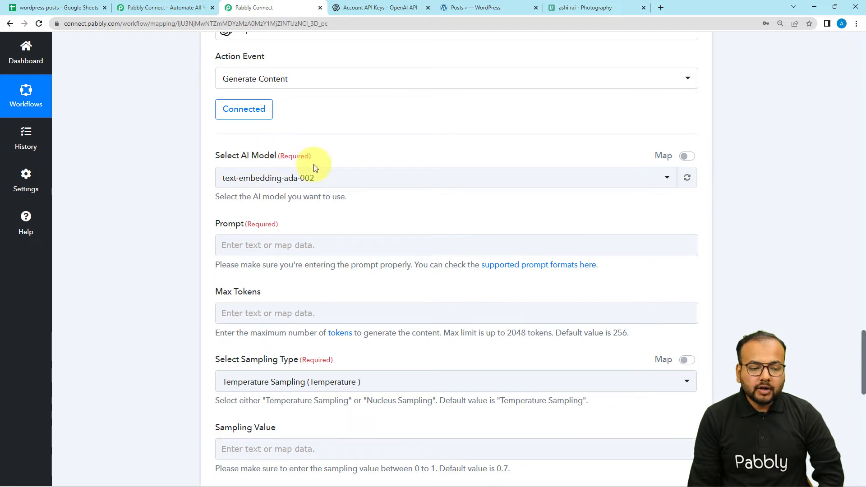
pyautogui.click(344, 183)
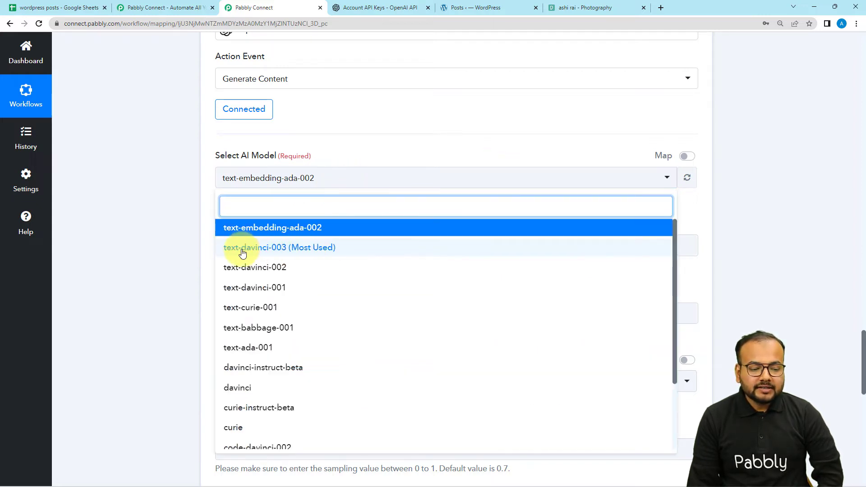
pyautogui.click(327, 253)
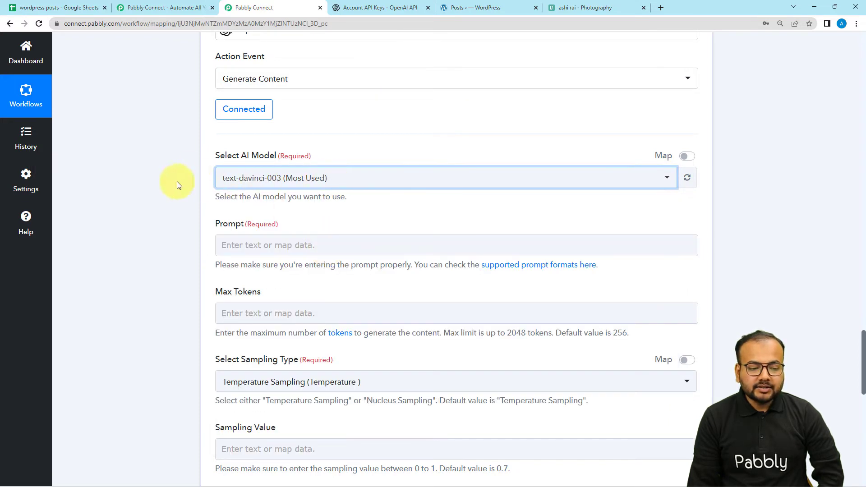
# - Enter the prompt "Write a blog for a wordpress website." with "Topic:" on a second line
pyautogui.scroll(-2, 144, 183)
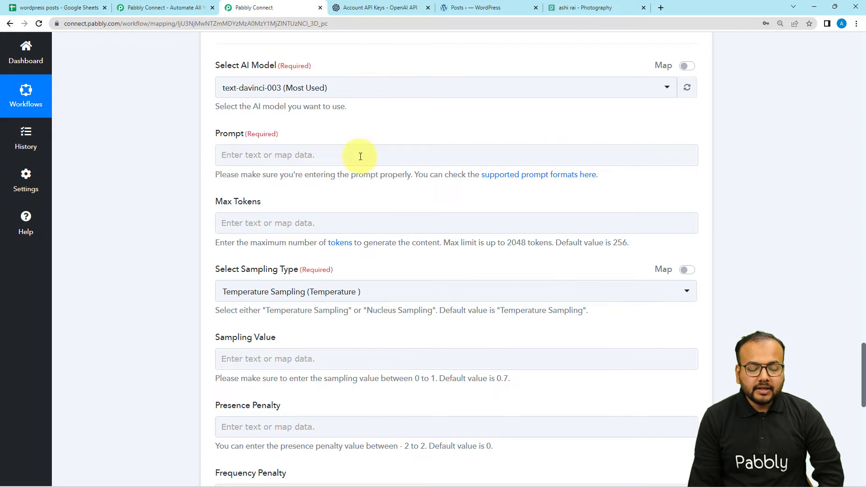
pyautogui.click(357, 155)
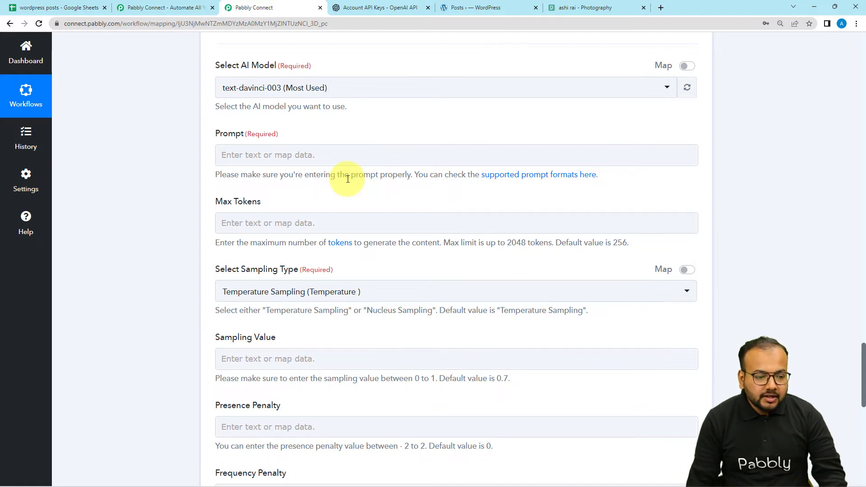
pyautogui.click(353, 158)
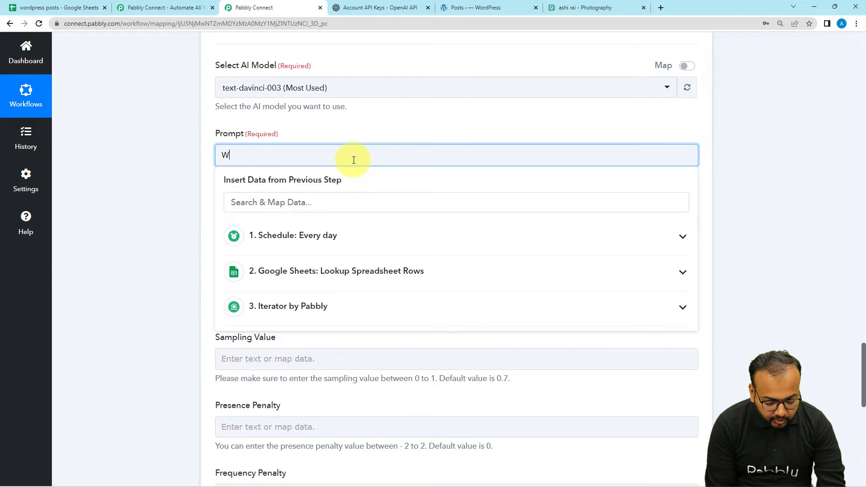
pyautogui.write('W')
pyautogui.write('rite a blog for a wordpress website.')
pyautogui.press('Return')
pyautogui.write('Topic:')
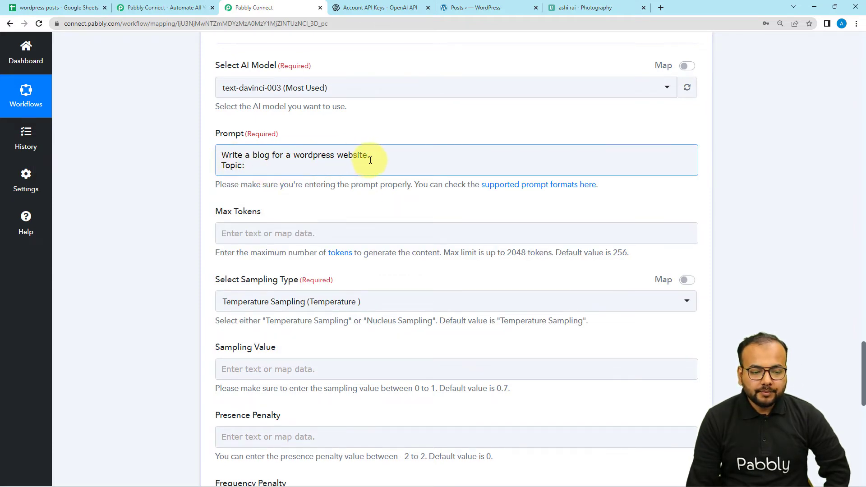
# - Map the iterator's RowValue Topics after "Topic:" in the prompt
pyautogui.click(244, 166)
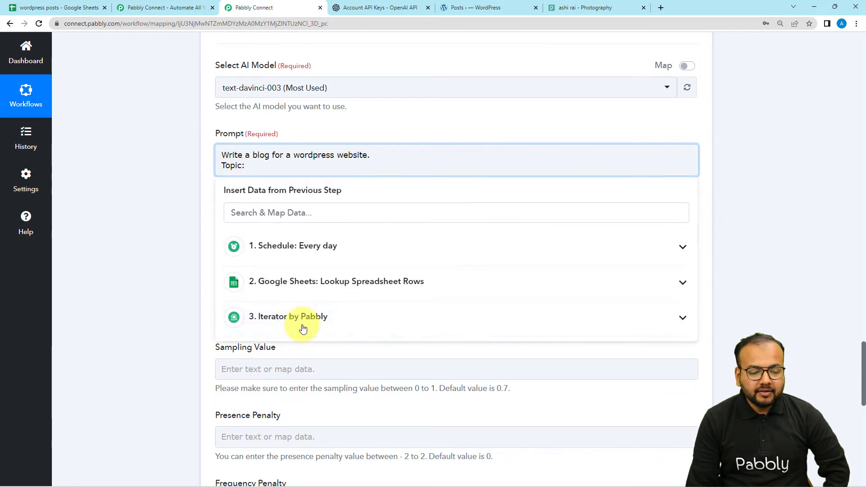
pyautogui.click(281, 324)
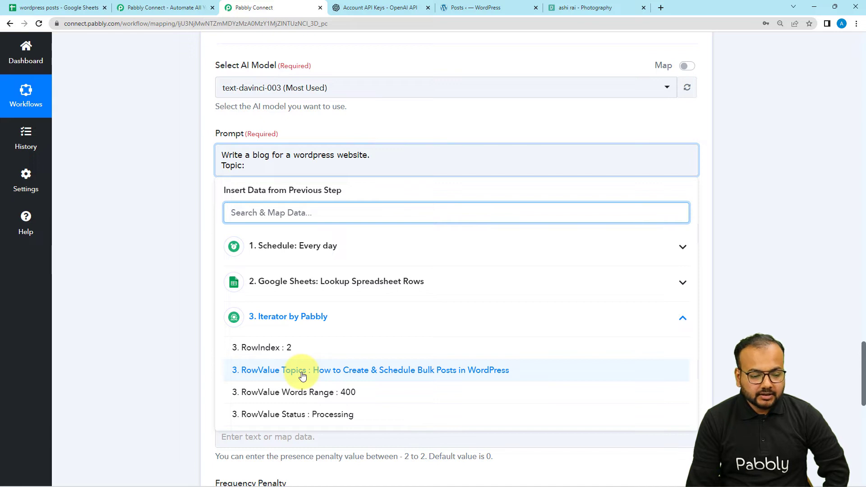
pyautogui.click(306, 371)
pyautogui.click(173, 279)
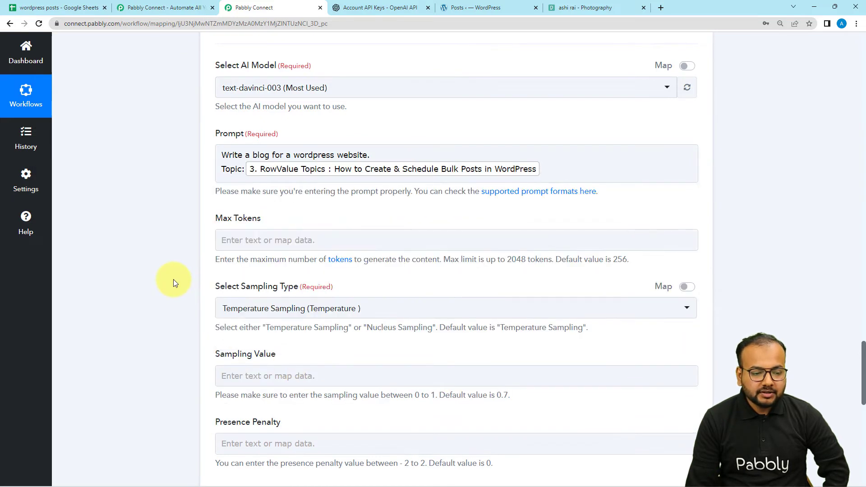
# - Map Max Tokens to the iterator's RowValue Words Range
pyautogui.scroll(-1, 167, 210)
pyautogui.click(245, 191)
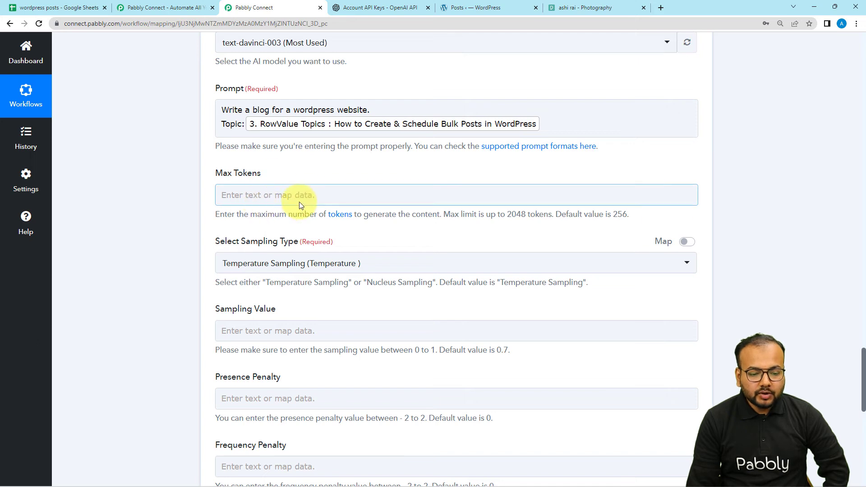
pyautogui.click(165, 203)
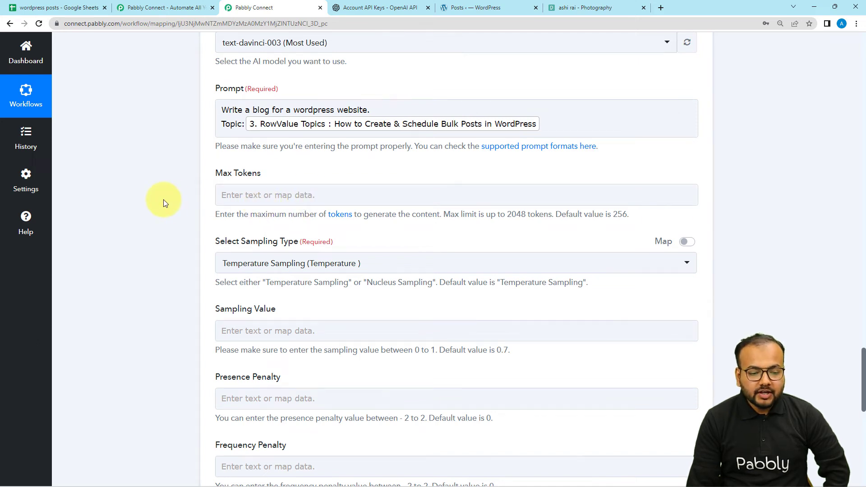
pyautogui.scroll(-1, 164, 201)
pyautogui.scroll(-1, 163, 199)
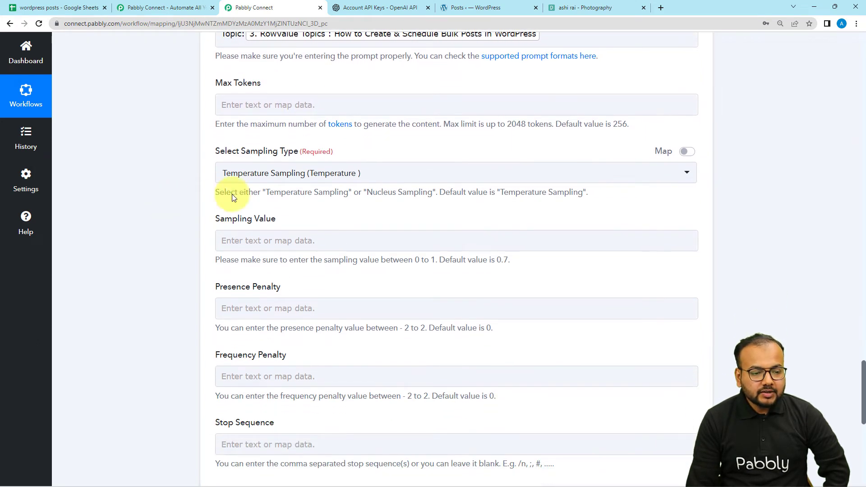
pyautogui.click(273, 112)
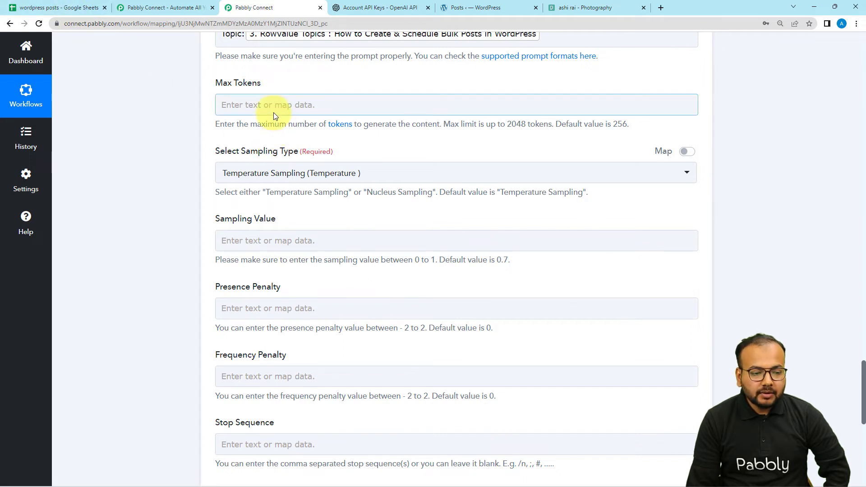
pyautogui.click(276, 108)
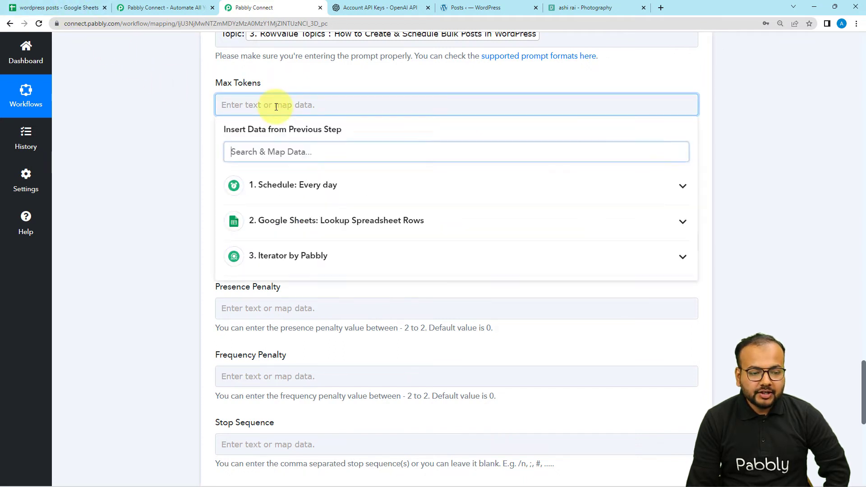
pyautogui.click(305, 266)
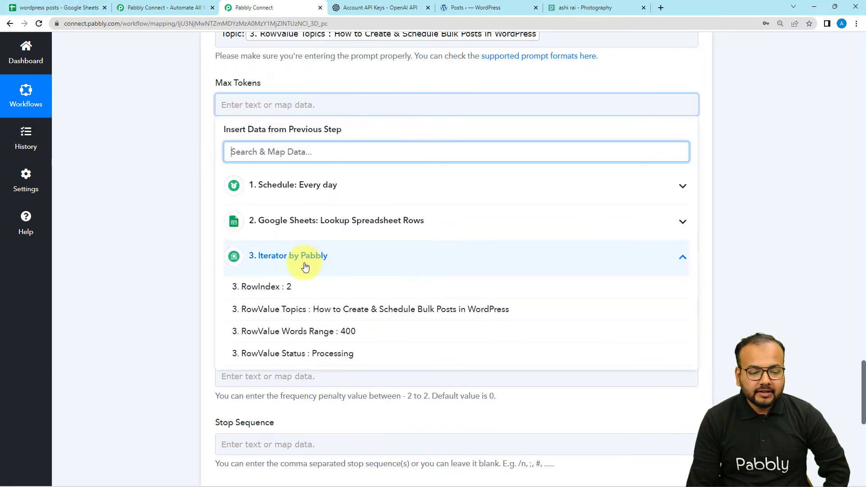
pyautogui.click(323, 334)
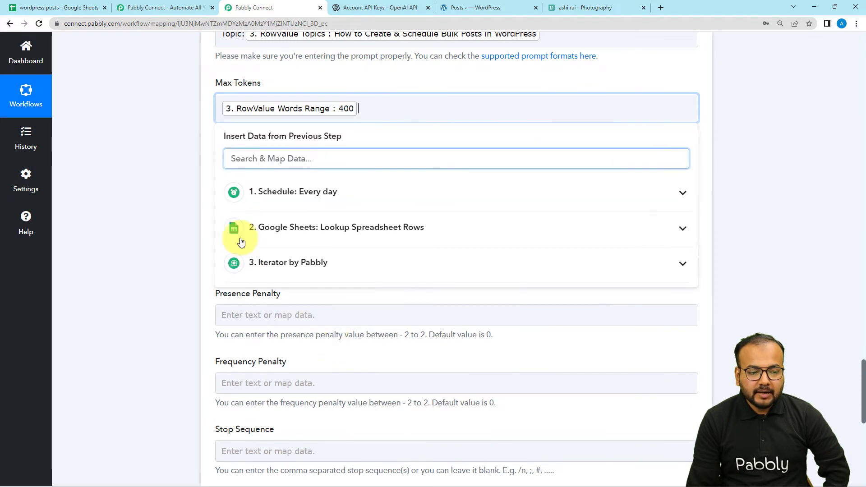
pyautogui.click(185, 195)
# - Keep Temperature Sampling as the sampling type and fill in the Sampling Value
pyautogui.scroll(-3, 186, 194)
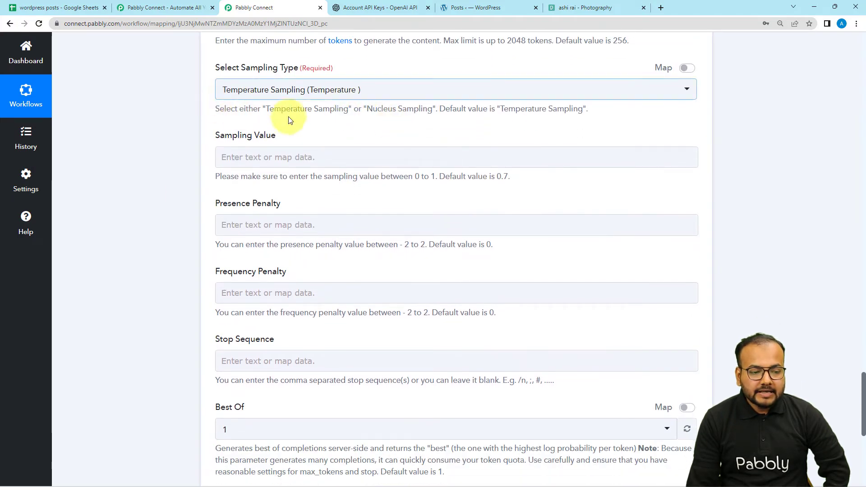
pyautogui.click(400, 98)
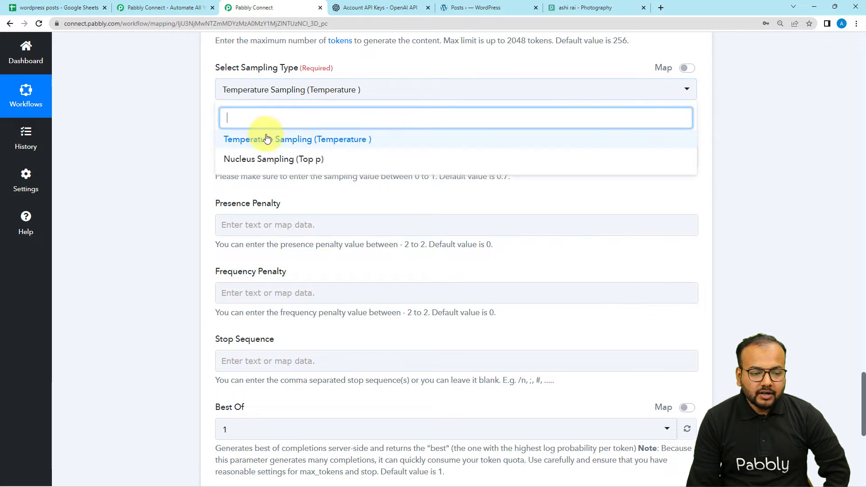
pyautogui.click(187, 142)
pyautogui.scroll(-2, 188, 144)
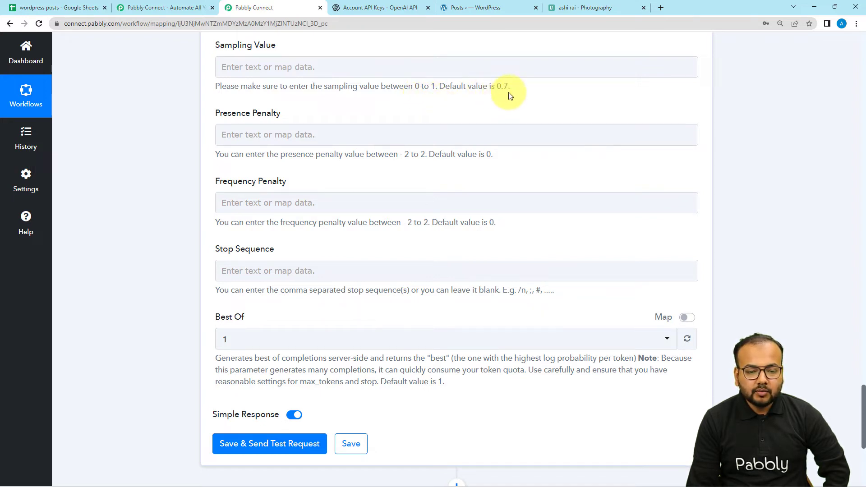
pyautogui.click(449, 70)
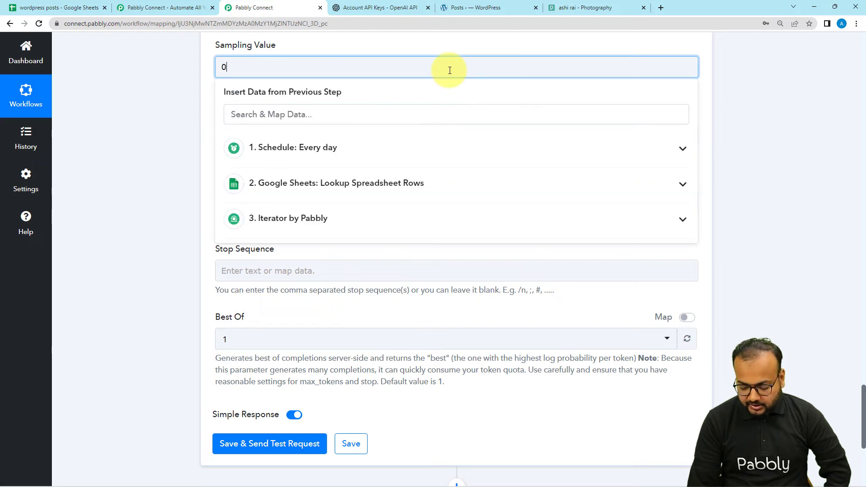
pyautogui.click(188, 106)
# - Set Best Of to 3, leaving the penalties and stop sequence blank, and save the OpenAI action with a test request
pyautogui.scroll(-1, 188, 107)
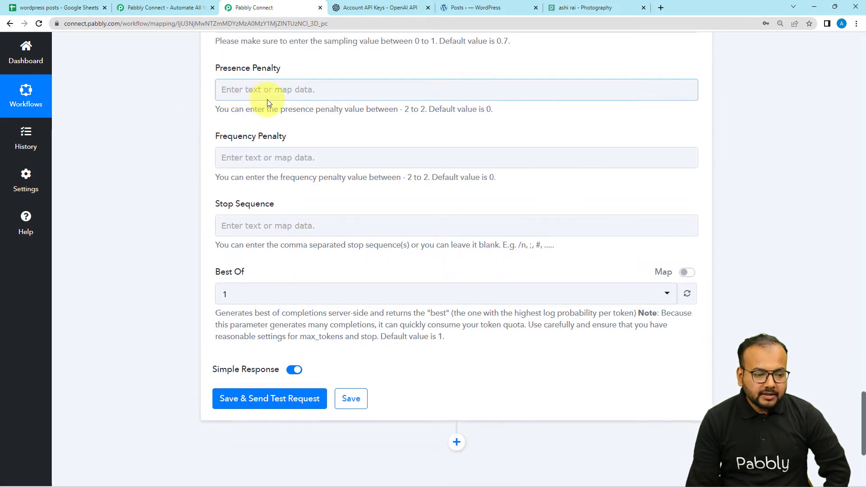
pyautogui.scroll(-1, 309, 149)
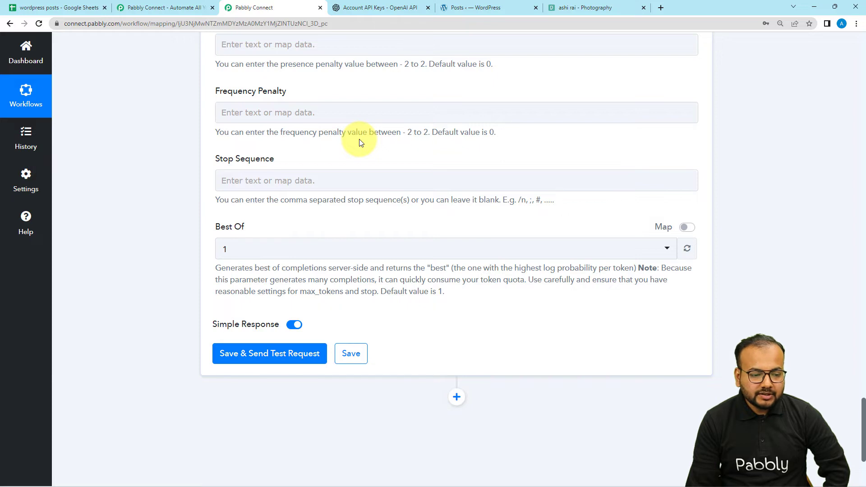
pyautogui.scroll(-2, 359, 139)
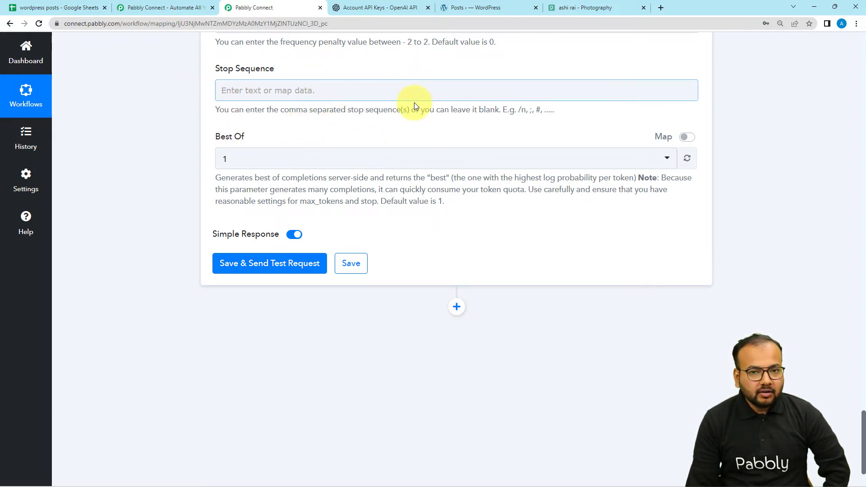
pyautogui.scroll(-1, 414, 102)
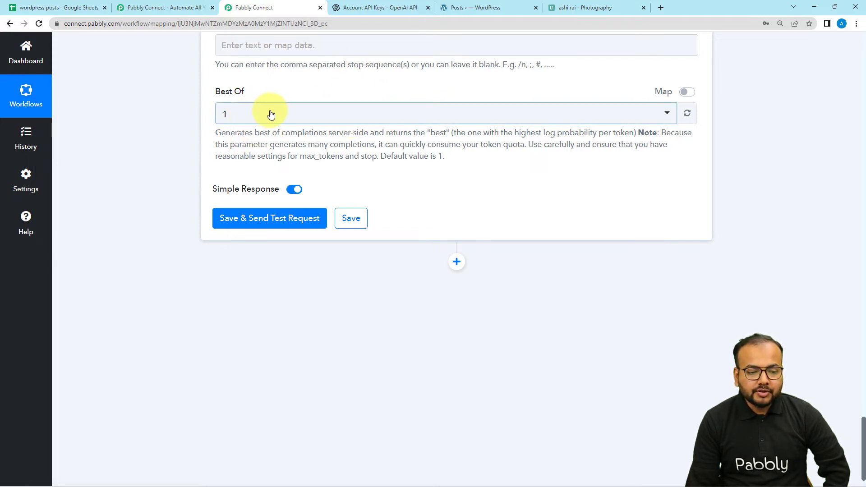
pyautogui.click(320, 115)
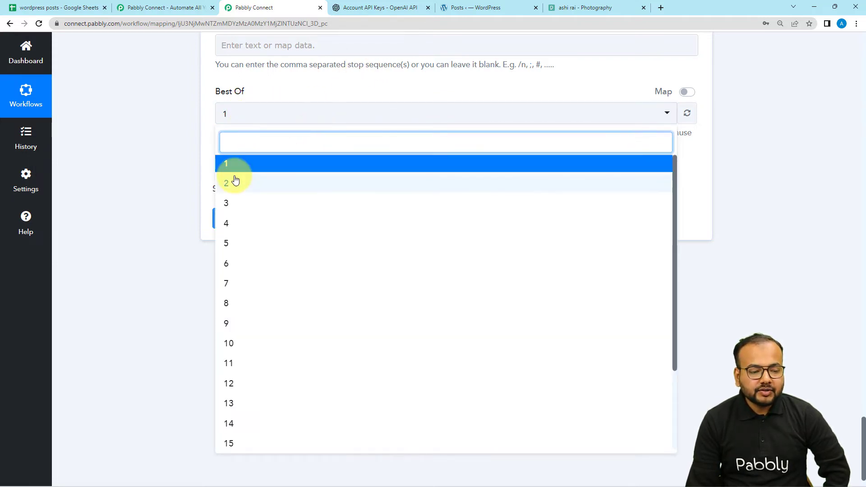
pyautogui.click(232, 206)
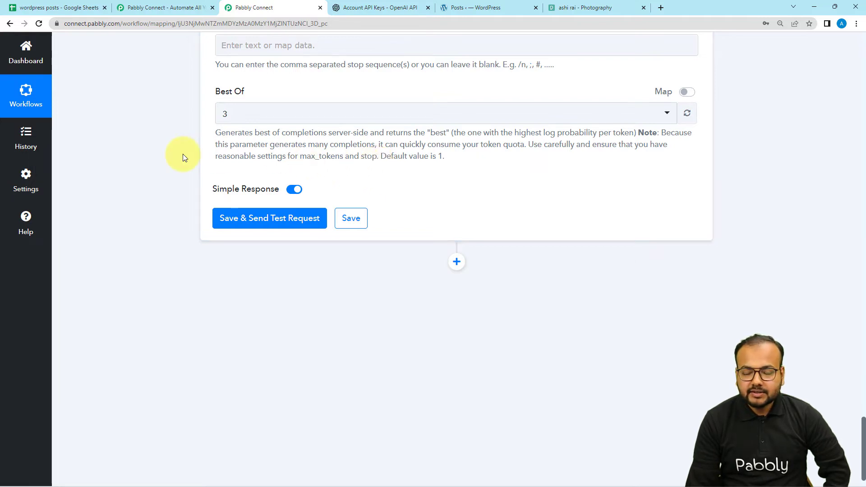
pyautogui.click(253, 218)
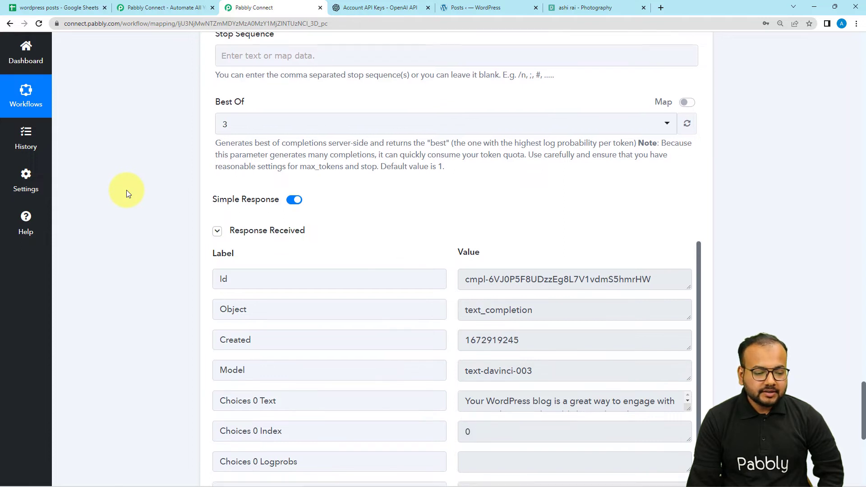
# - Enlarge the Choices 0 Text value in the received response and read through the generated blog content
pyautogui.scroll(-3, 127, 190)
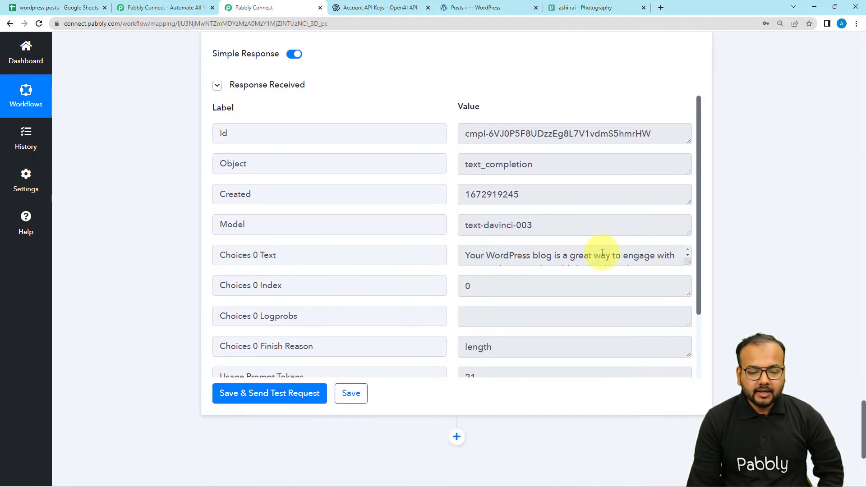
pyautogui.moveTo(690, 262); pyautogui.dragTo(688, 374)
pyautogui.scroll(-5, 556, 298)
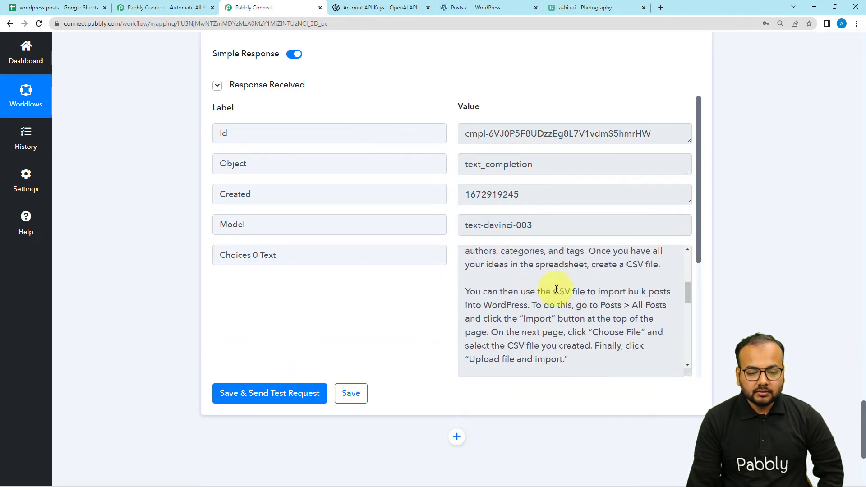
pyautogui.scroll(-5, 559, 319)
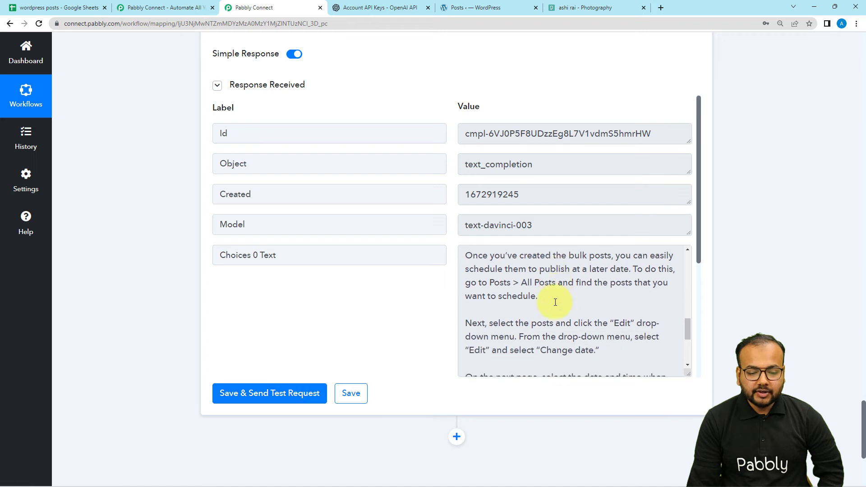
pyautogui.scroll(-2, 316, 293)
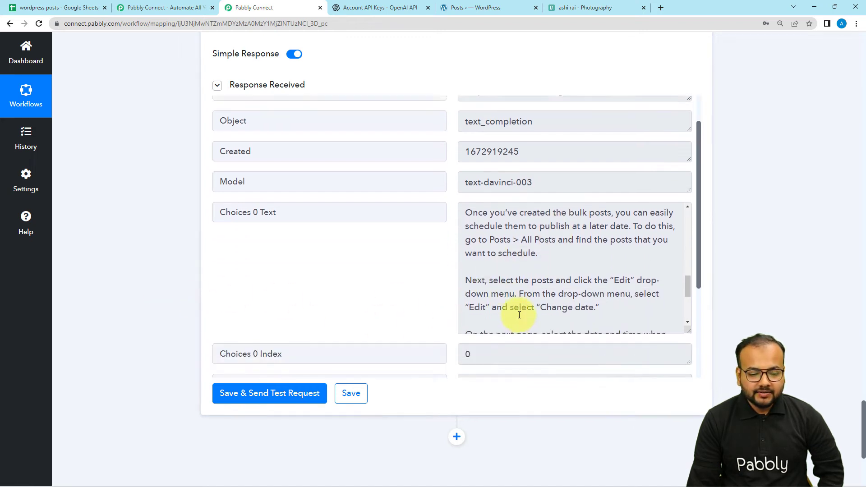
pyautogui.scroll(-2, 533, 246)
pyautogui.scroll(-2, 534, 246)
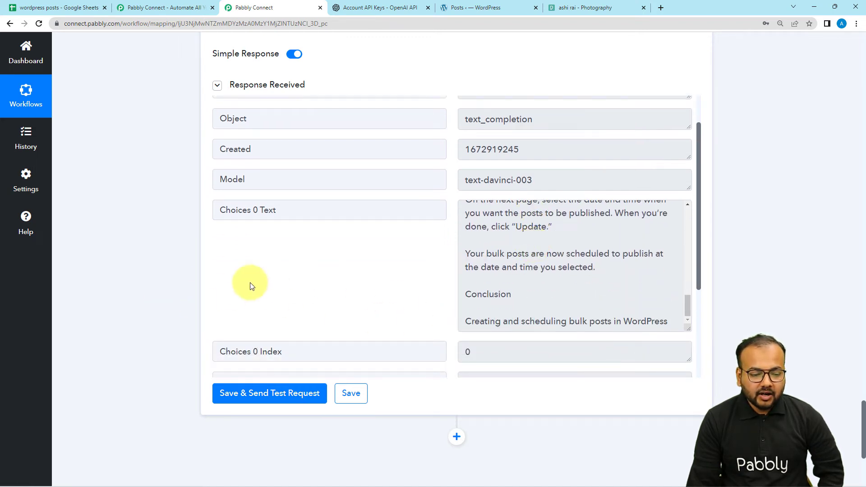
# - Add a Pexels action step after the OpenAI step, using the Search for Photos event
pyautogui.scroll(-2, 181, 282)
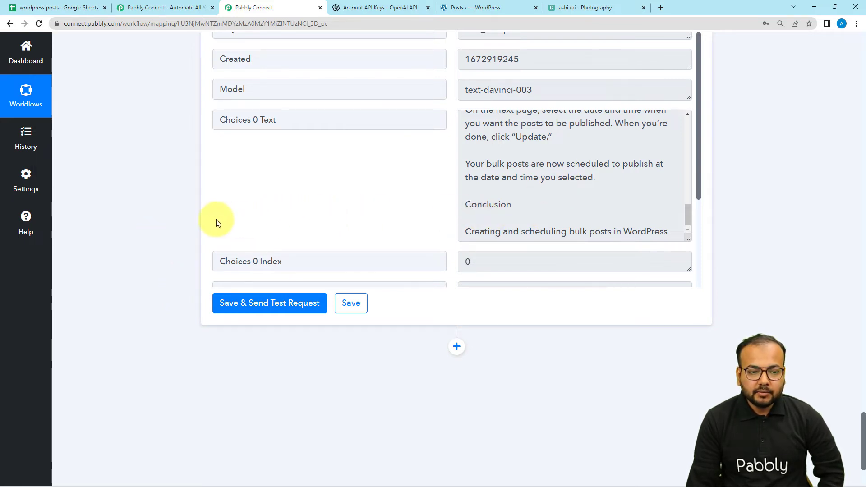
pyautogui.scroll(-3, 196, 224)
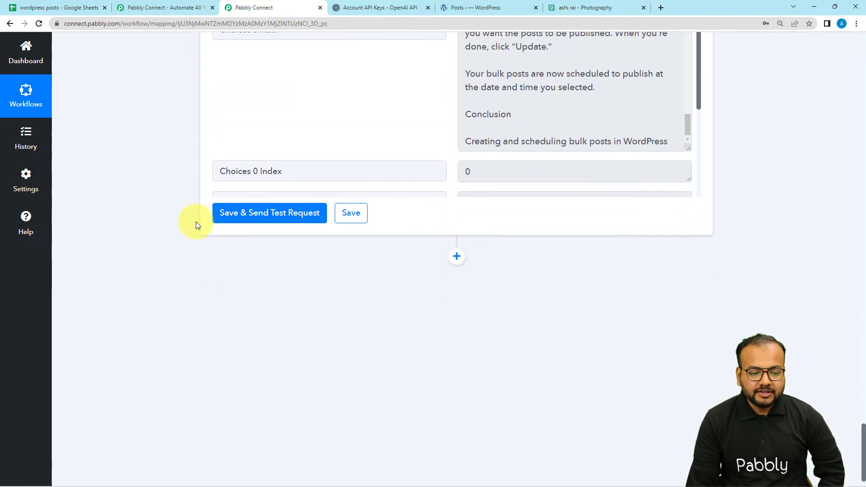
pyautogui.click(456, 225)
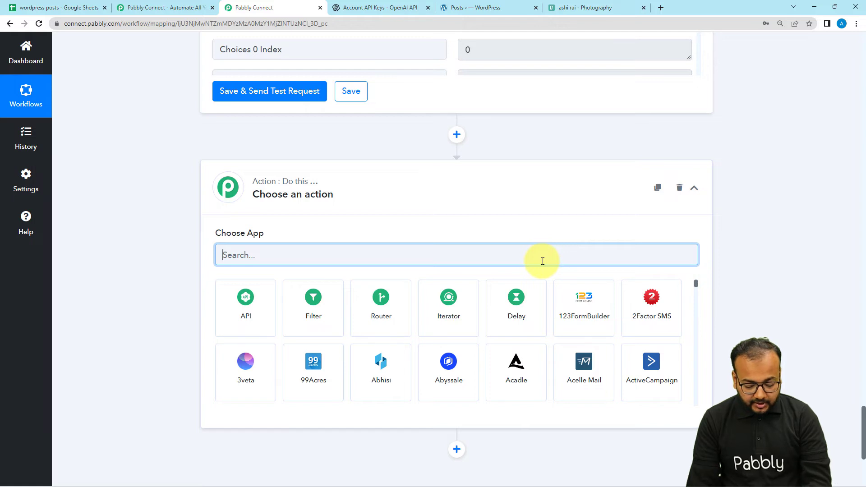
pyautogui.write('pexe')
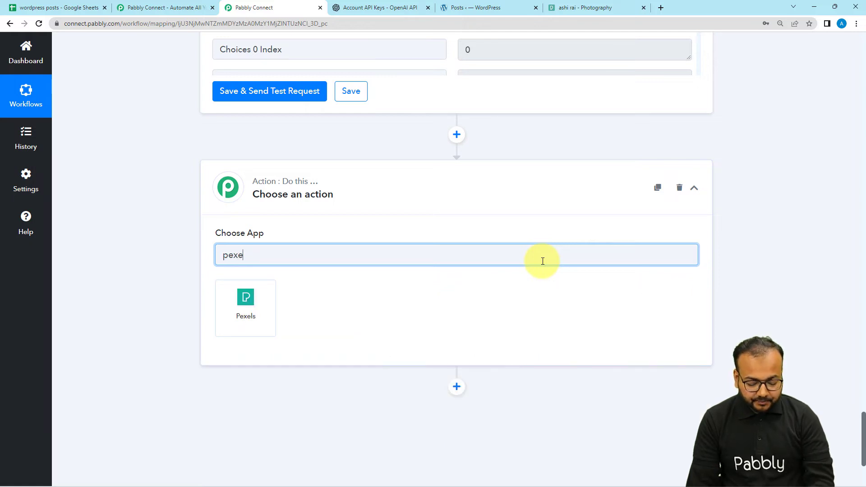
pyautogui.write('l')
pyautogui.click(254, 304)
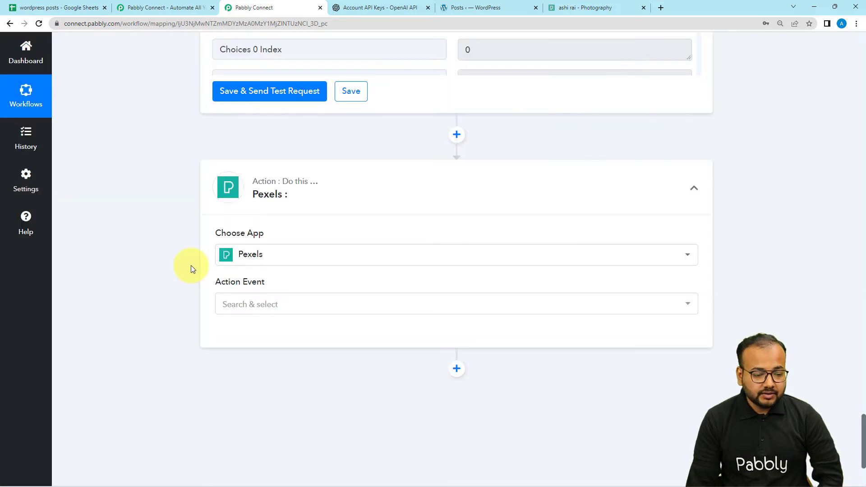
pyautogui.scroll(-1, 191, 269)
pyautogui.scroll(-2, 190, 269)
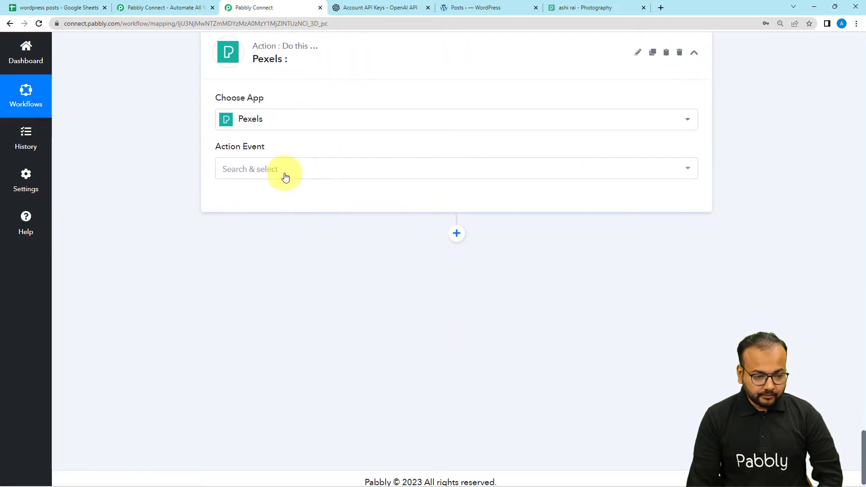
pyautogui.click(264, 172)
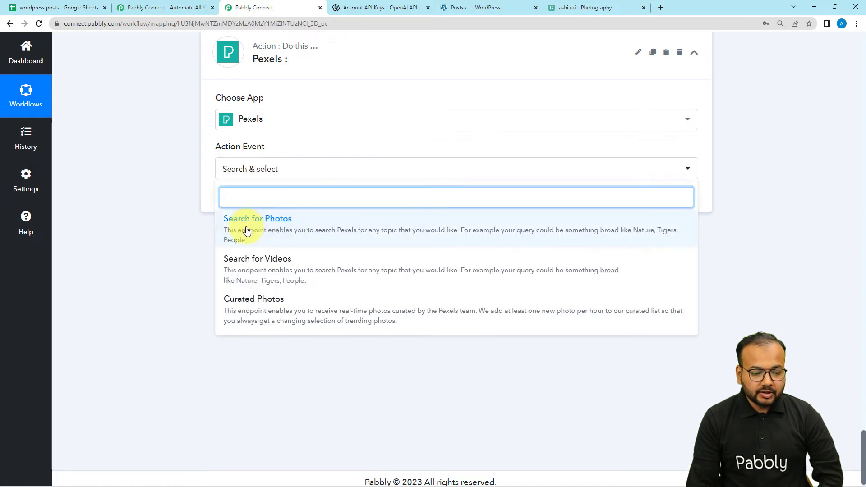
pyautogui.click(268, 232)
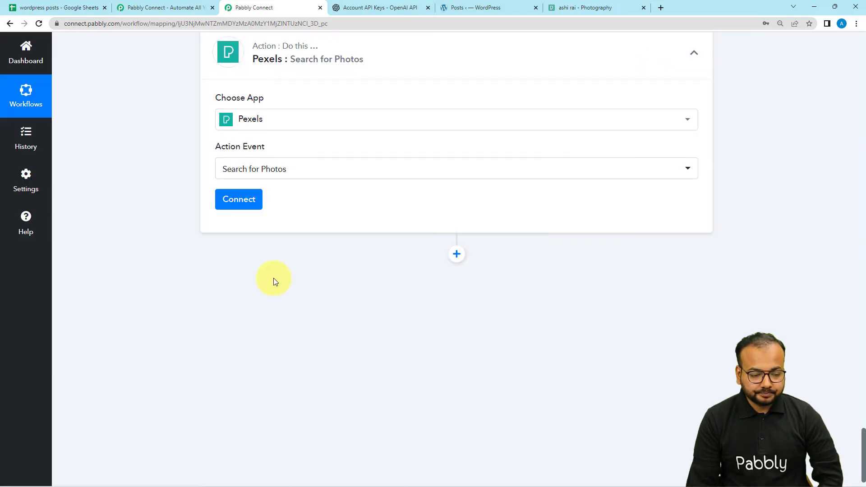
# - Start a new Pexels connection, follow the API key link and copy the API key from the Pexels page
pyautogui.click(239, 201)
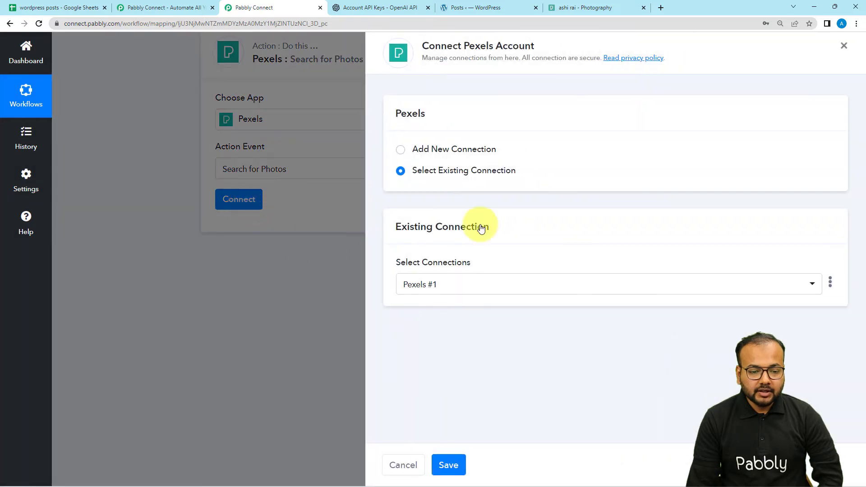
pyautogui.click(401, 153)
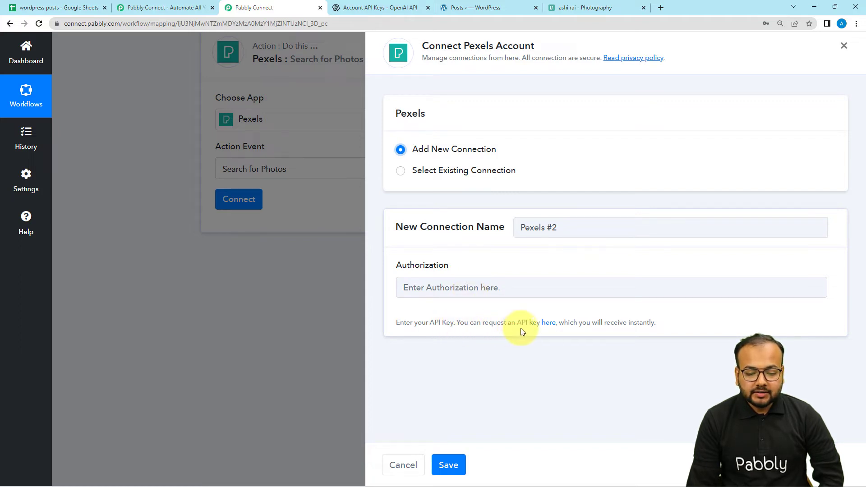
pyautogui.click(553, 325)
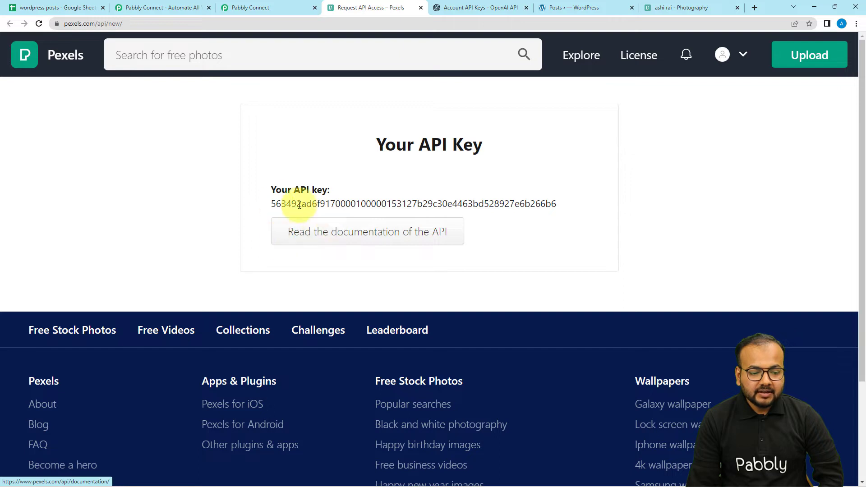
pyautogui.doubleClick(273, 204)
pyautogui.rightClick(275, 208)
pyautogui.click(298, 218)
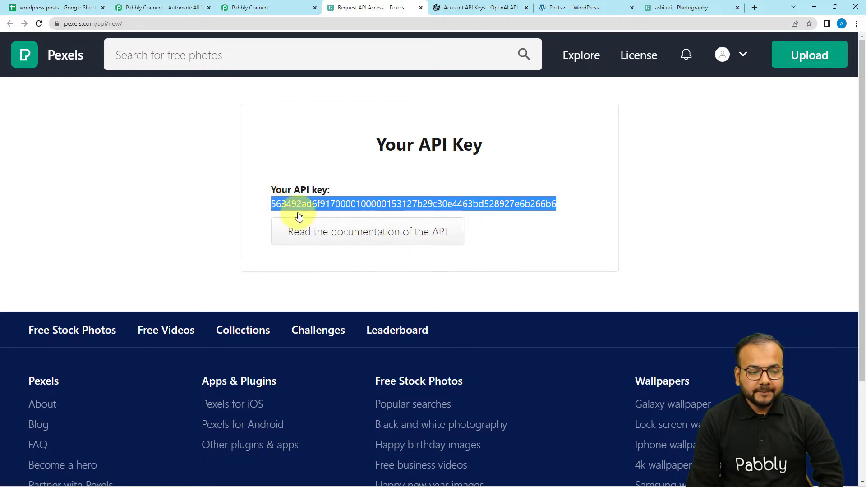
# - Return to Pabbly Connect, paste the API key as the new Pexels connection's Authorization and save the connection
pyautogui.click(230, 8)
pyautogui.rightClick(467, 284)
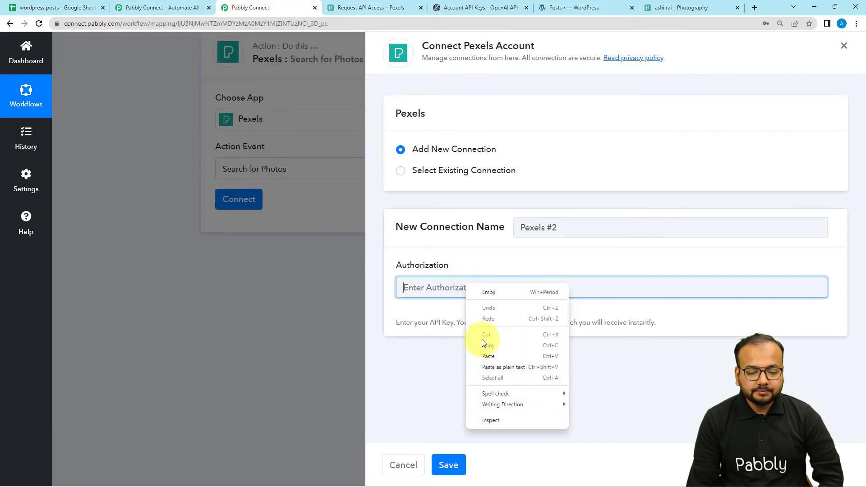
pyautogui.click(487, 356)
pyautogui.click(448, 465)
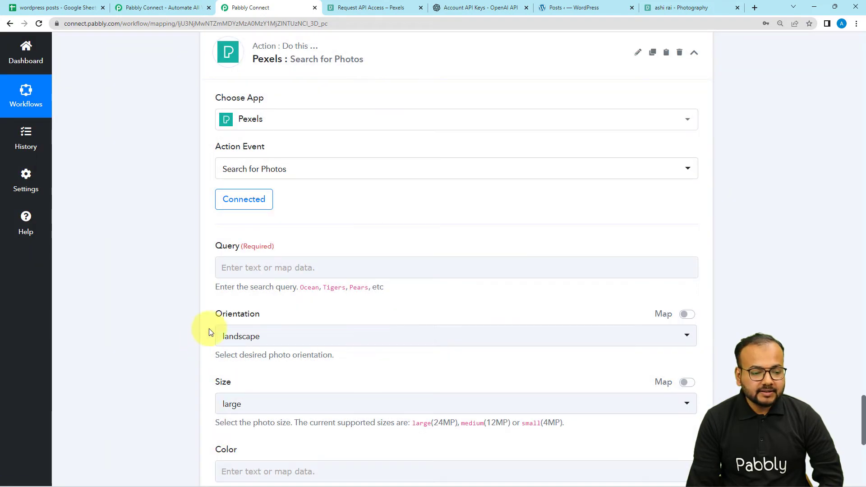
# - Map the Pexels search Query to the iterator's RowValue Topics
pyautogui.scroll(-2, 182, 280)
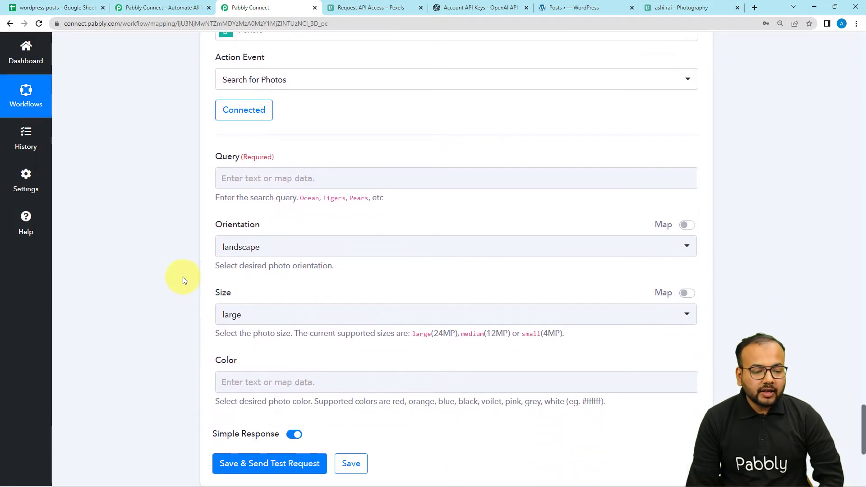
pyautogui.click(282, 173)
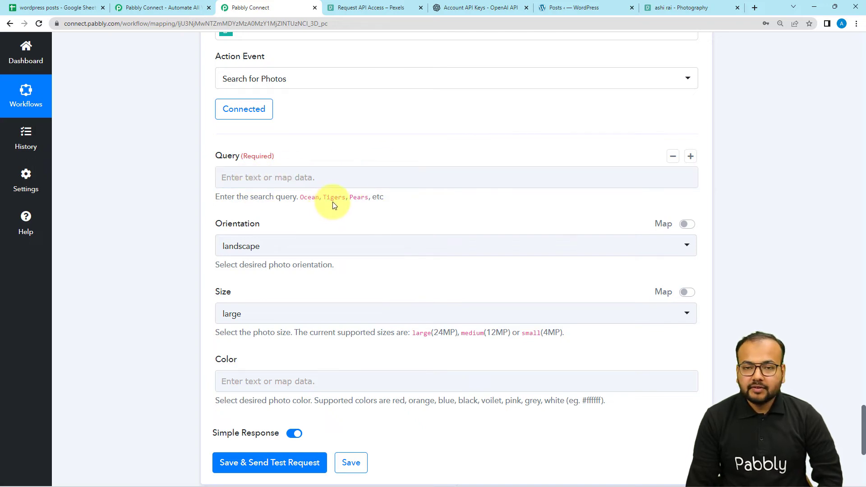
pyautogui.click(340, 178)
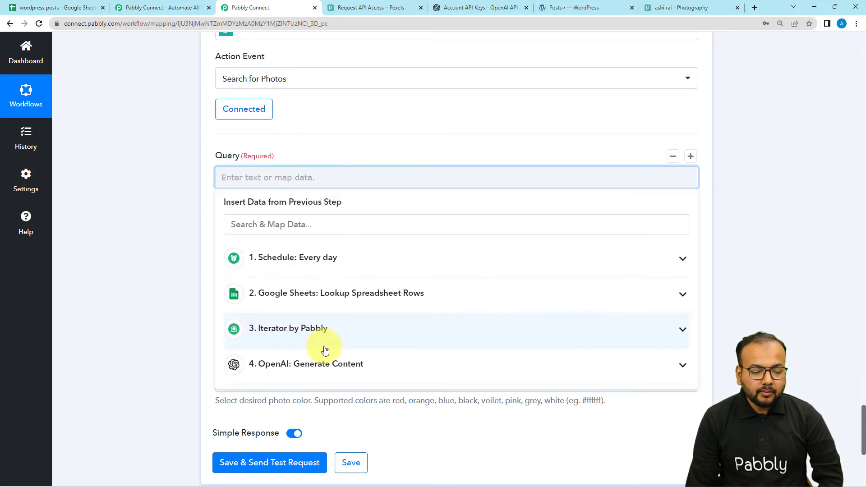
pyautogui.click(301, 333)
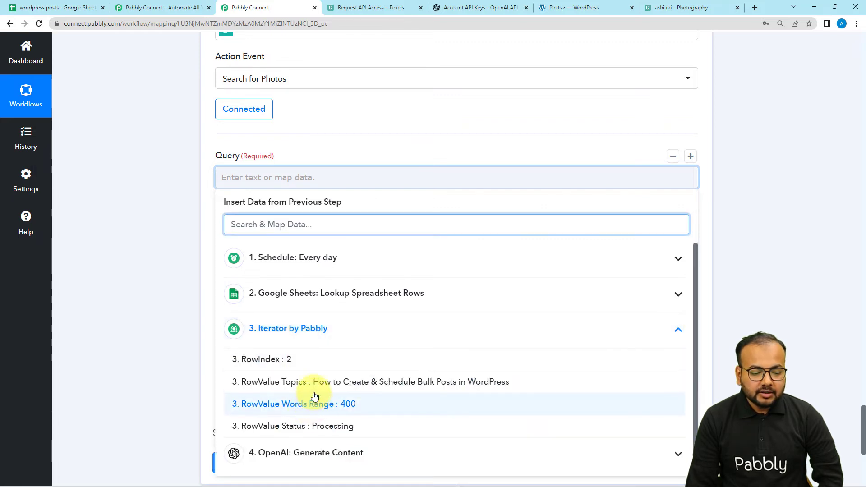
pyautogui.click(294, 382)
pyautogui.click(209, 267)
# - Keep landscape orientation and large size, leave Color blank, and save the Pexels action with a test request
pyautogui.scroll(-2, 284, 208)
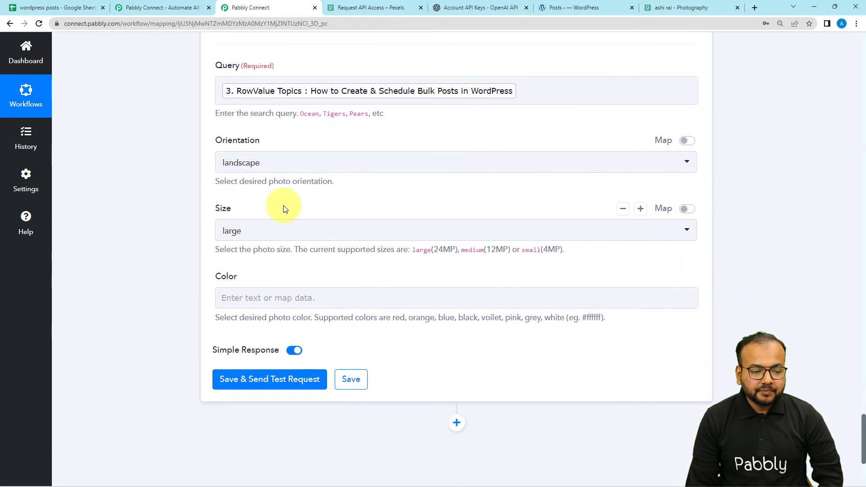
pyautogui.scroll(-1, 270, 183)
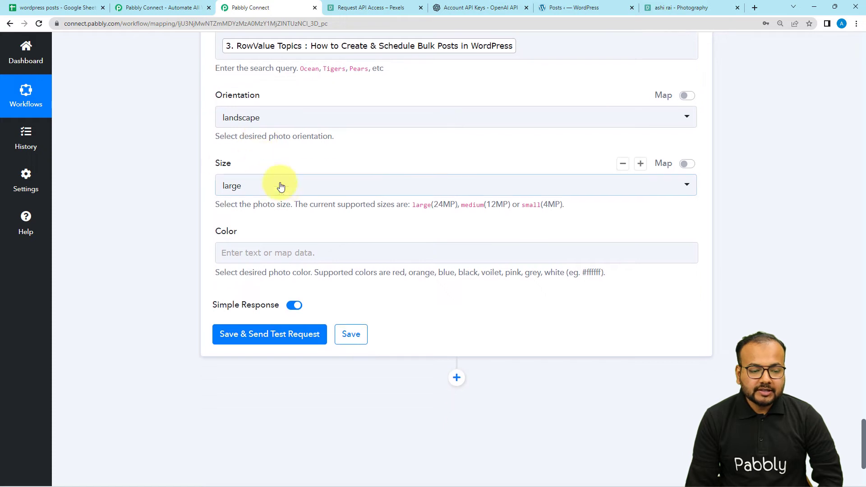
pyautogui.scroll(-2, 187, 275)
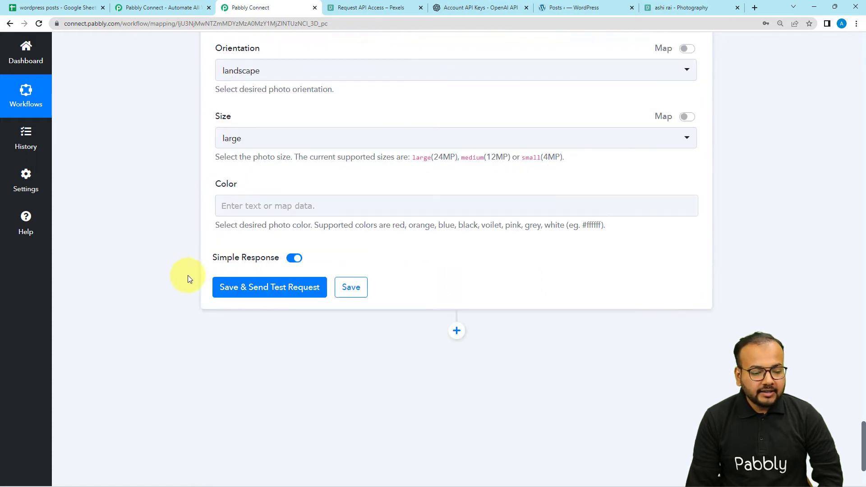
pyautogui.click(244, 245)
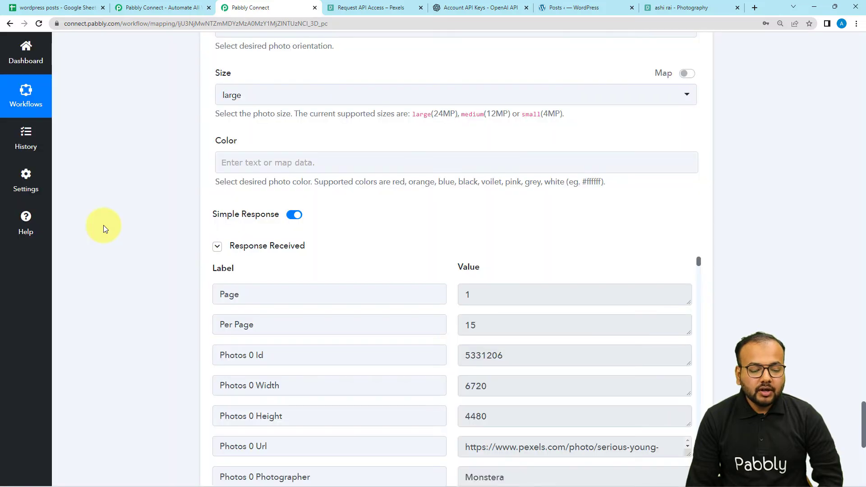
# - Enlarge the Photos 0 Url value in the Pexels response, open the link to view the photo, and return to the workflow
pyautogui.scroll(-5, 103, 225)
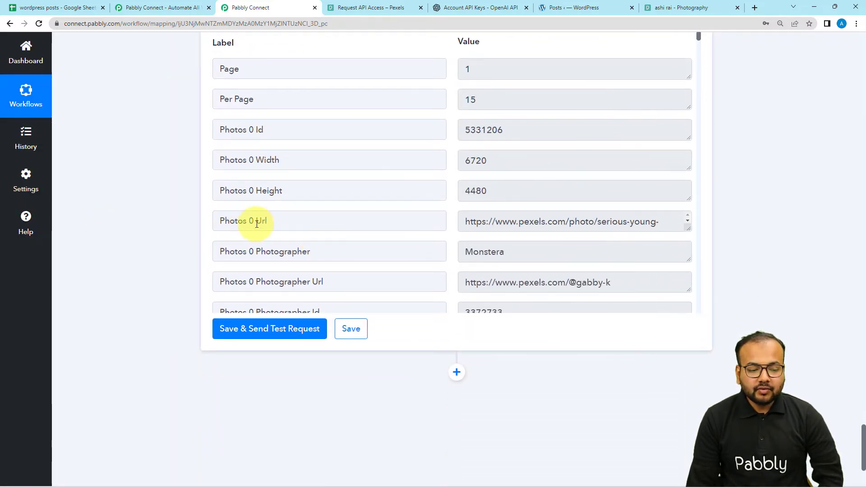
pyautogui.moveTo(685, 231); pyautogui.dragTo(465, 222)
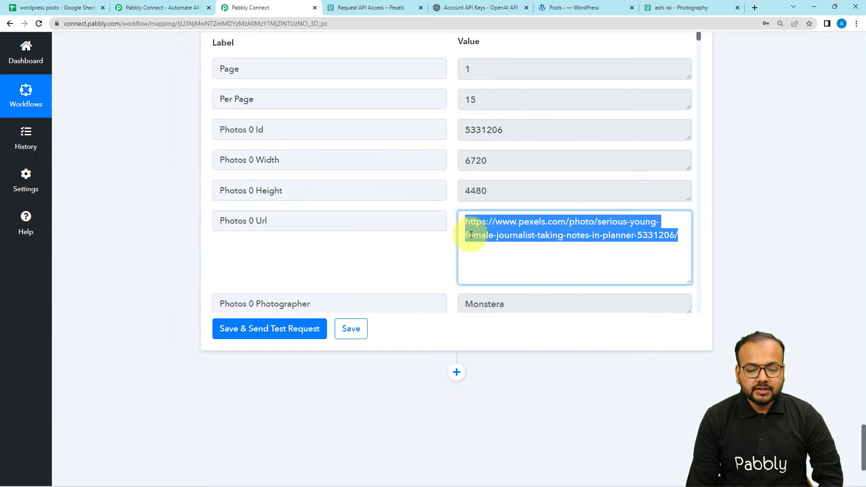
pyautogui.rightClick(473, 243)
pyautogui.click(478, 261)
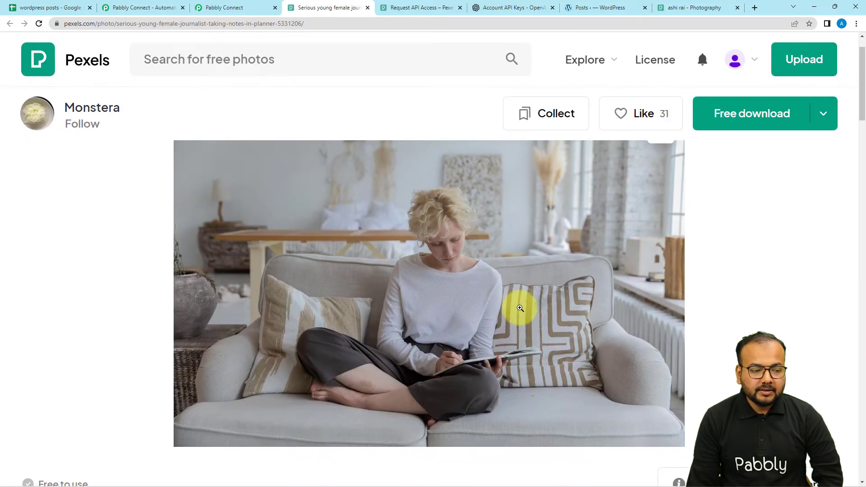
pyautogui.click(214, 14)
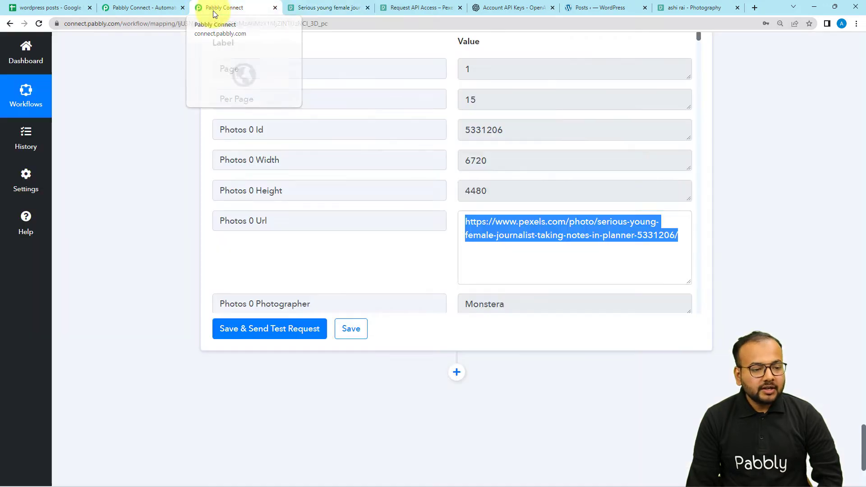
# - Add a WordPress action step after Pexels with the Create a Post event and open its account connection settings
pyautogui.scroll(-2, 170, 175)
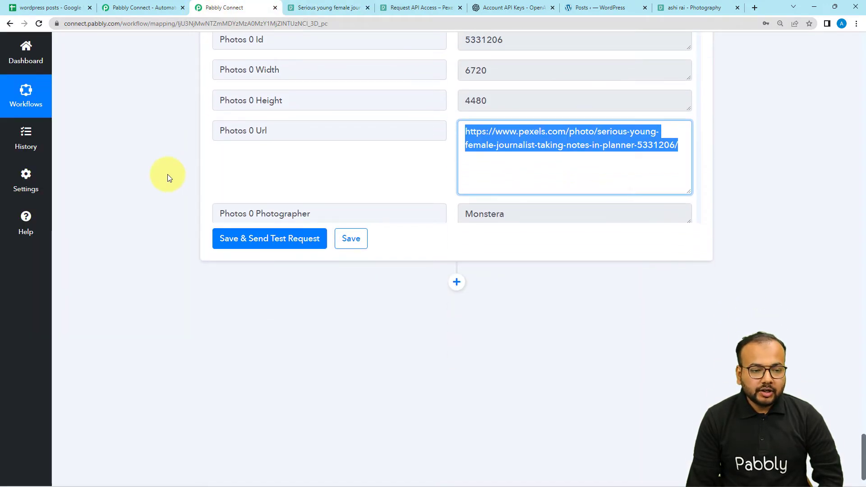
pyautogui.scroll(-1, 168, 177)
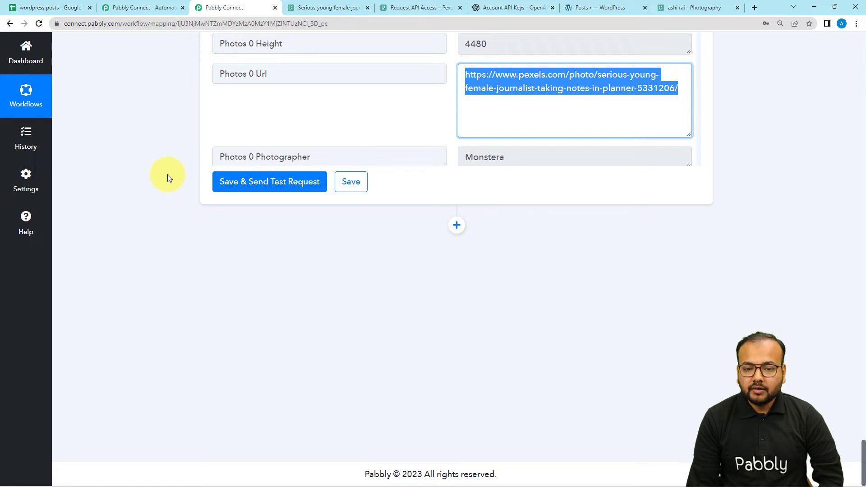
pyautogui.click(454, 231)
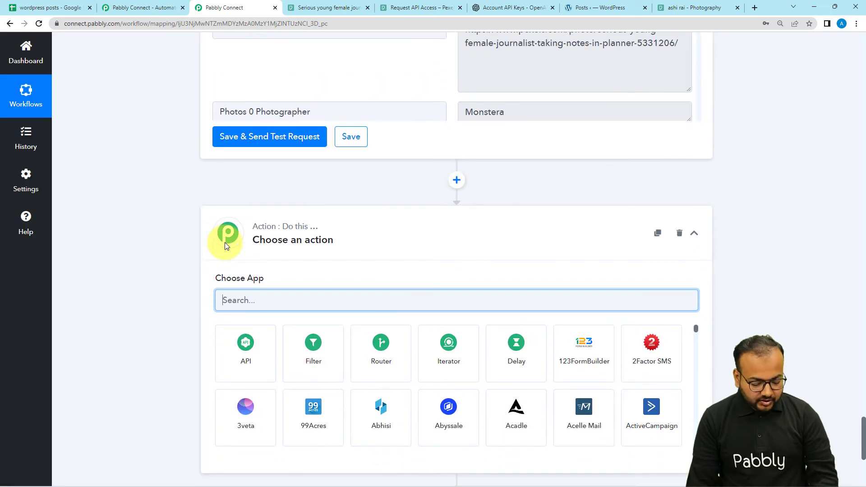
pyautogui.write('word')
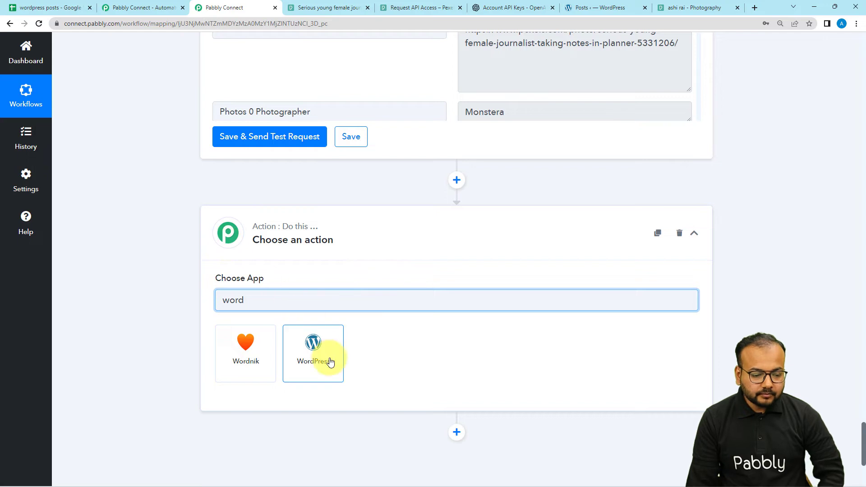
pyautogui.click(330, 361)
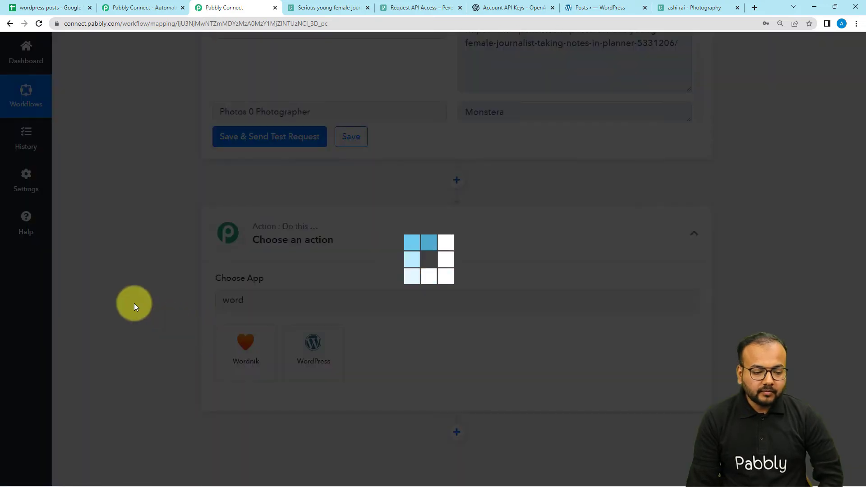
pyautogui.scroll(-3, 145, 292)
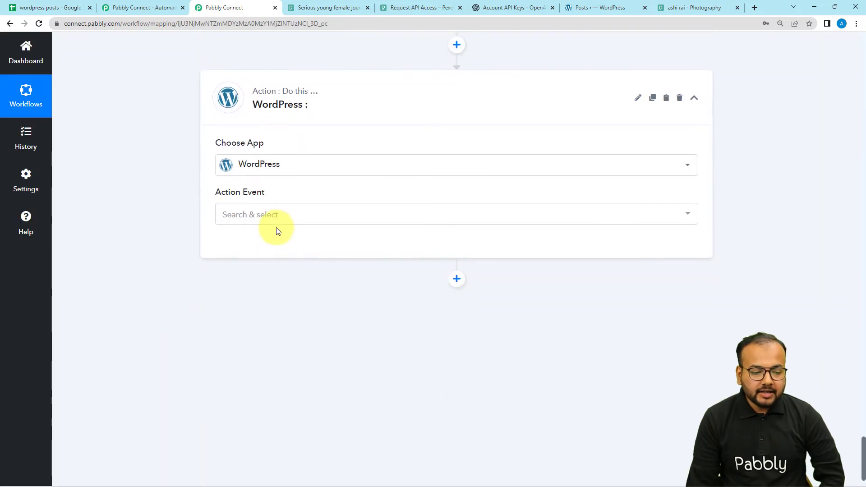
pyautogui.click(274, 215)
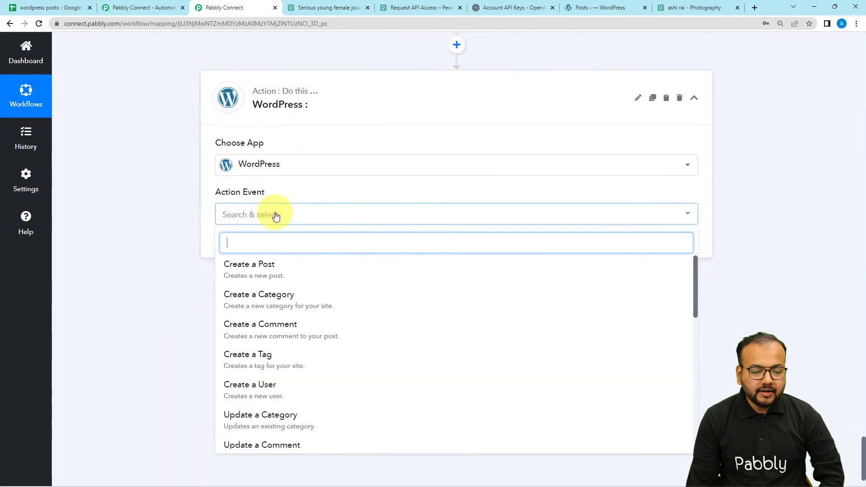
pyautogui.click(256, 277)
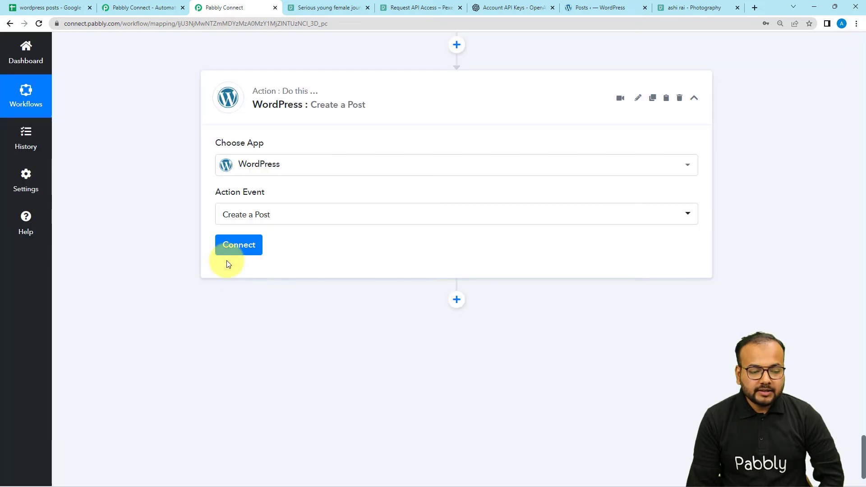
pyautogui.click(229, 244)
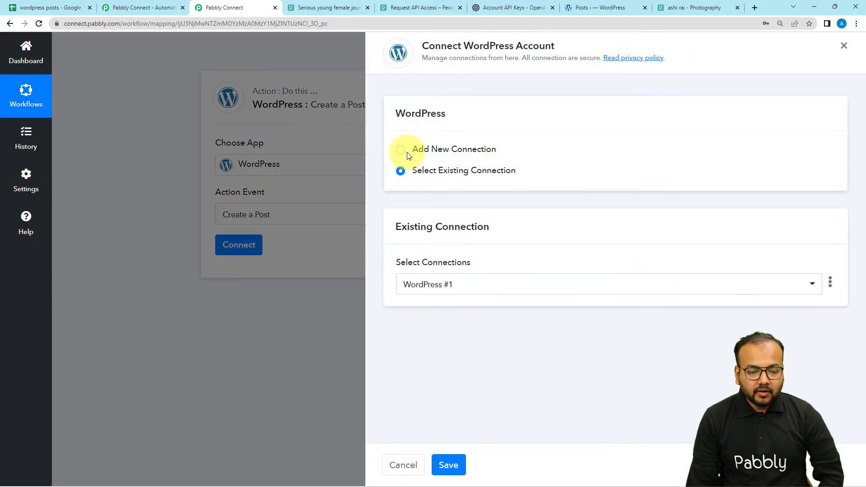
# - Begin a new WordPress connection and fill its Base URL with the address copied from the WordPress Posts admin page
pyautogui.click(406, 154)
pyautogui.scroll(-2, 478, 194)
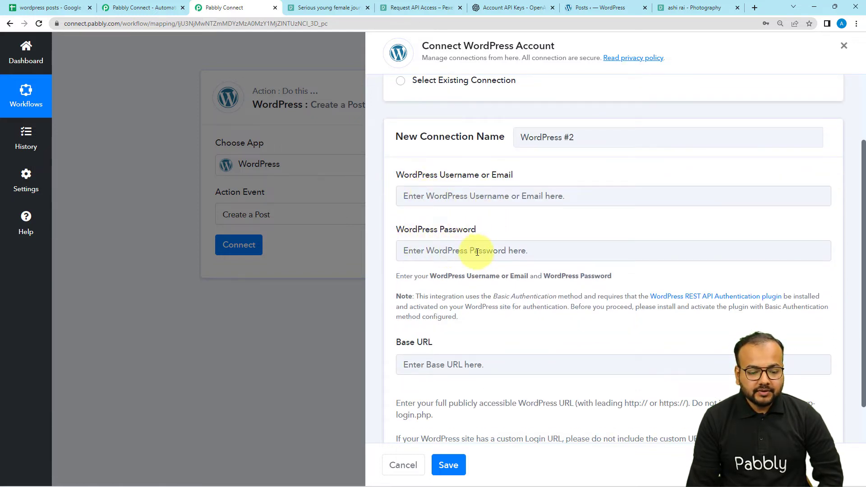
pyautogui.scroll(-1, 477, 251)
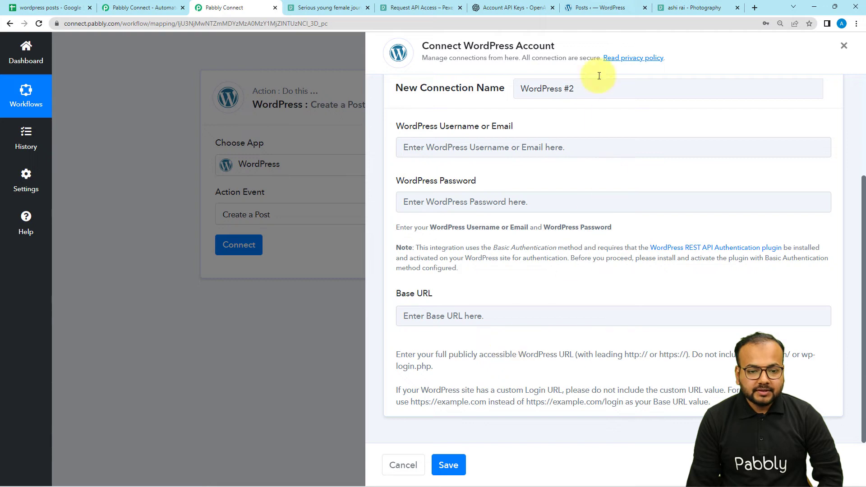
pyautogui.click(591, 9)
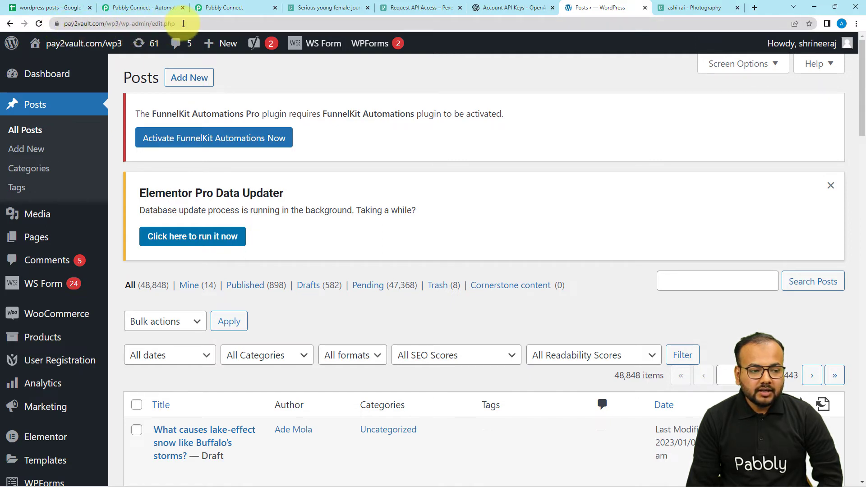
pyautogui.click(183, 23)
pyautogui.hotkey('ctrl', 'c')
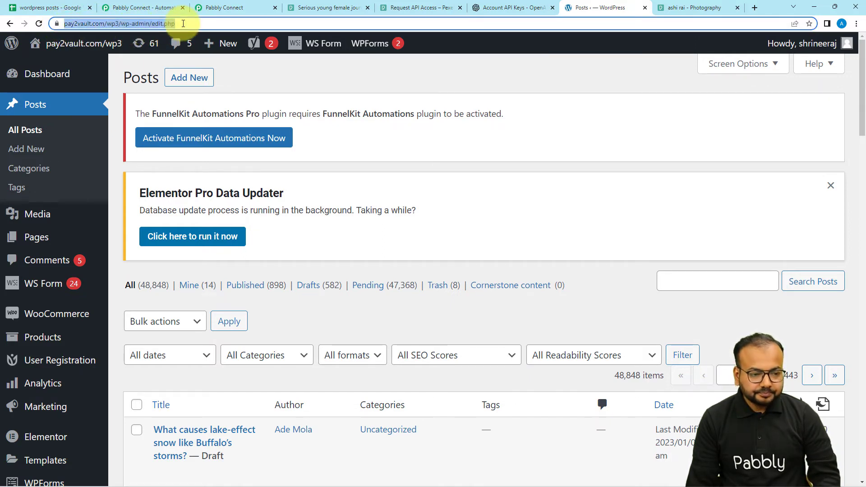
pyautogui.click(226, 7)
pyautogui.click(479, 316)
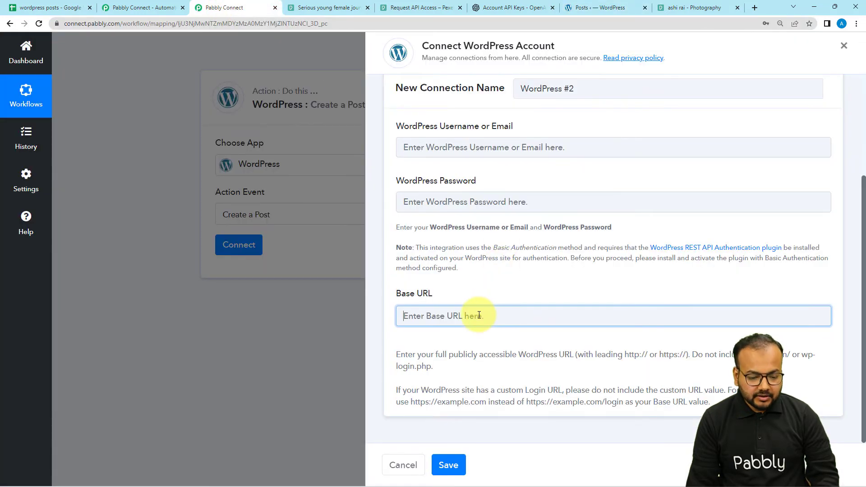
pyautogui.hotkey('ctrl', 'v')
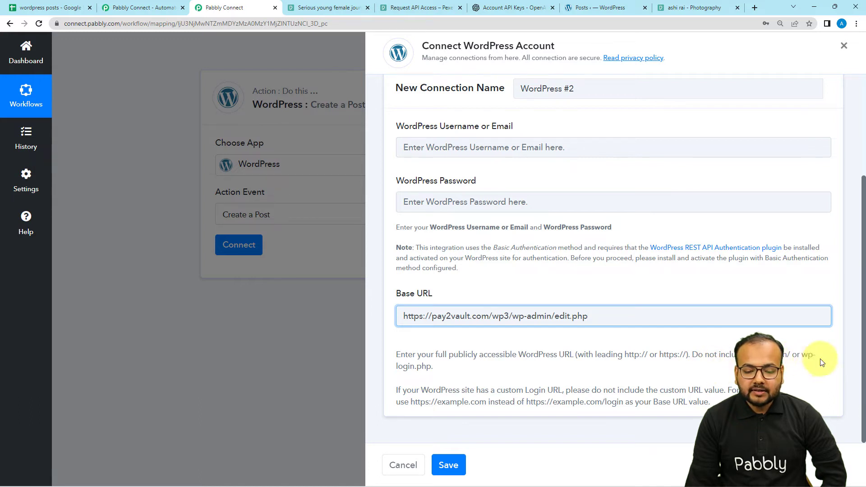
pyautogui.click(512, 317)
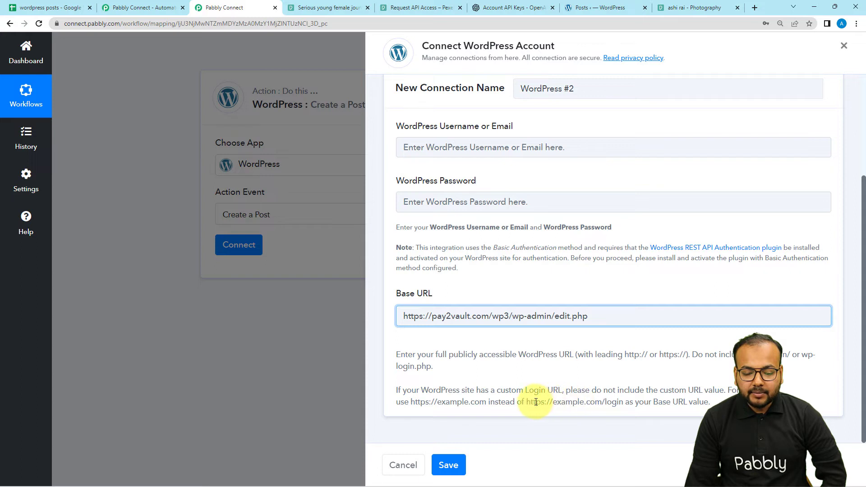
pyautogui.moveTo(525, 402); pyautogui.dragTo(633, 412)
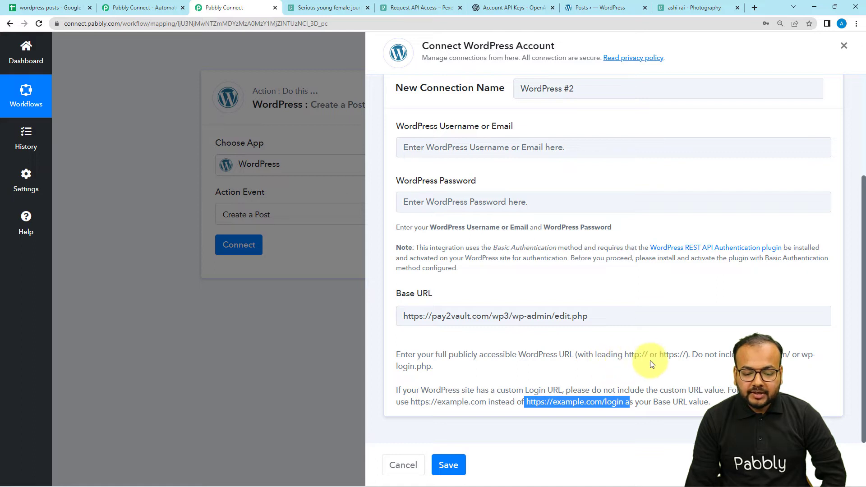
pyautogui.click(510, 318)
pyautogui.press('Delete')
pyautogui.press('Delete')
pyautogui.press('Delete')
pyautogui.press('Delete')
pyautogui.press('Delete')
pyautogui.press('Delete')
pyautogui.press('Delete')
pyautogui.press('Delete')
pyautogui.press('Delete')
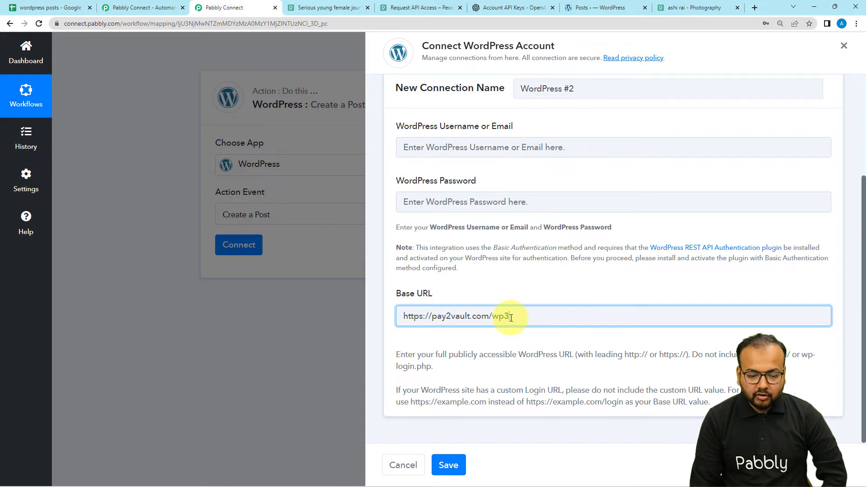
pyautogui.click(502, 348)
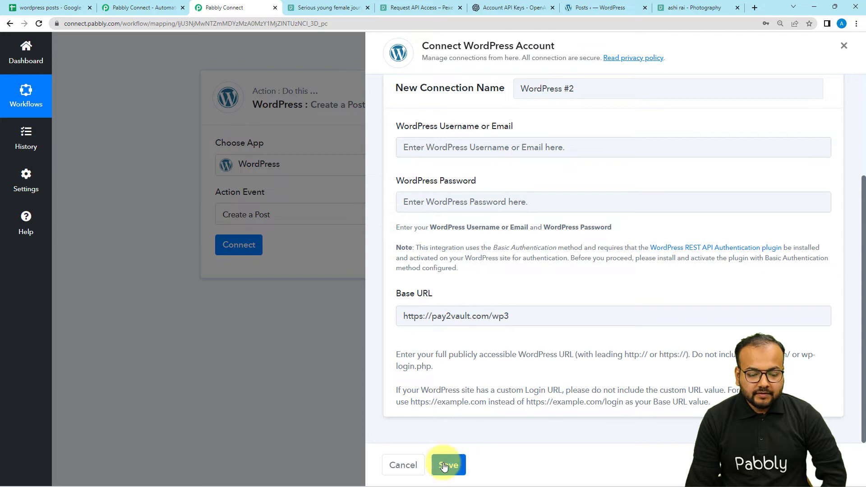
pyautogui.scroll(3, 462, 293)
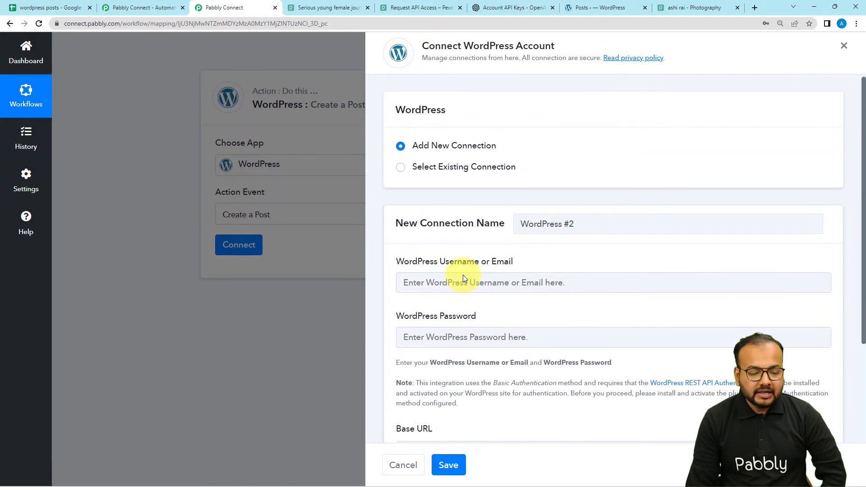
pyautogui.scroll(-3, 483, 272)
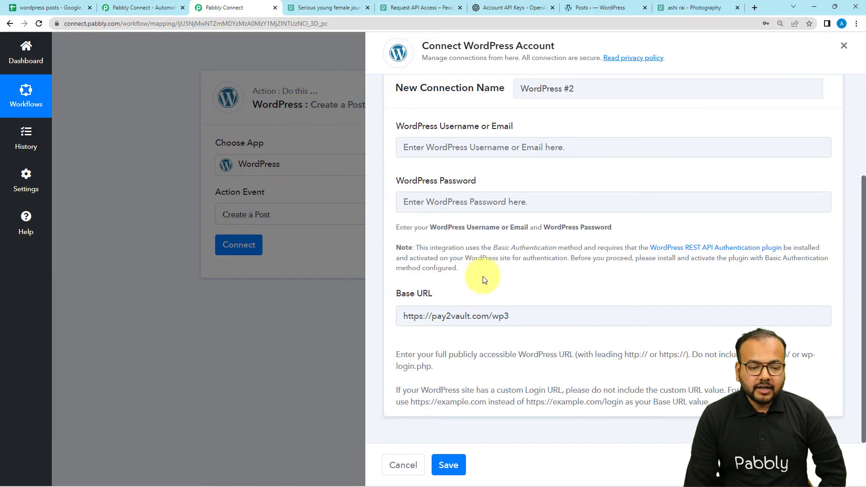
# - Choose the existing WordPress #1 connection for the Create a Post action and save it
pyautogui.scroll(3, 482, 276)
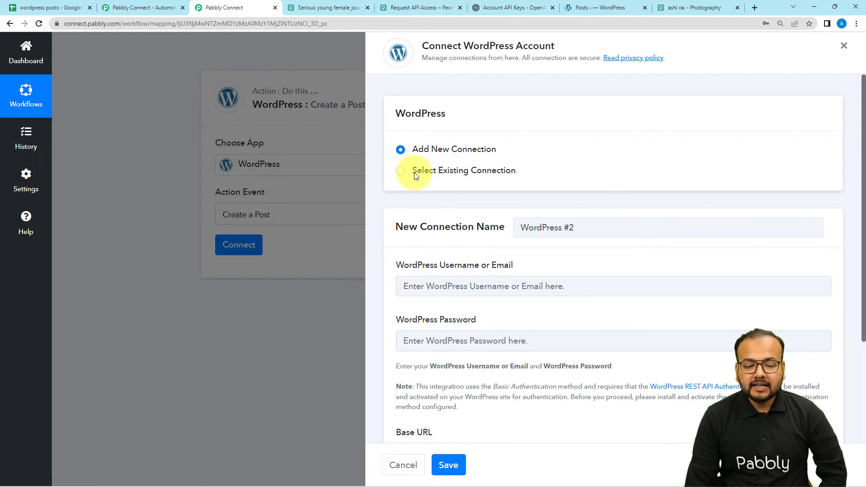
pyautogui.click(399, 173)
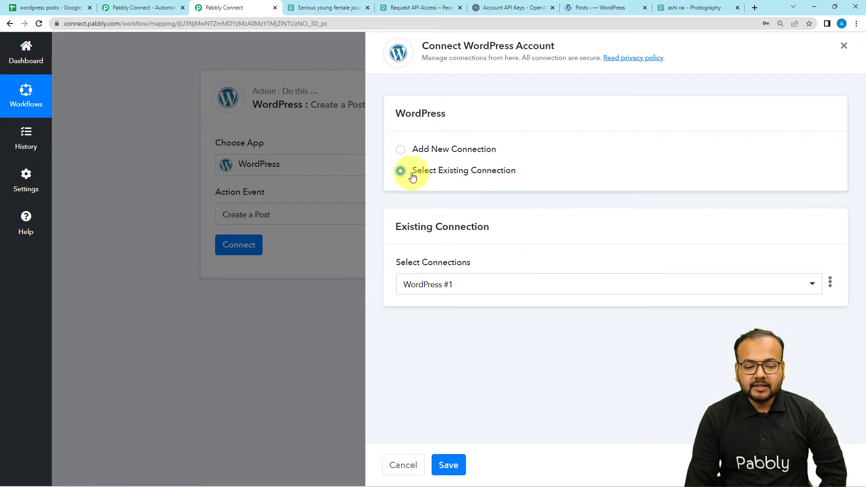
pyautogui.click(462, 285)
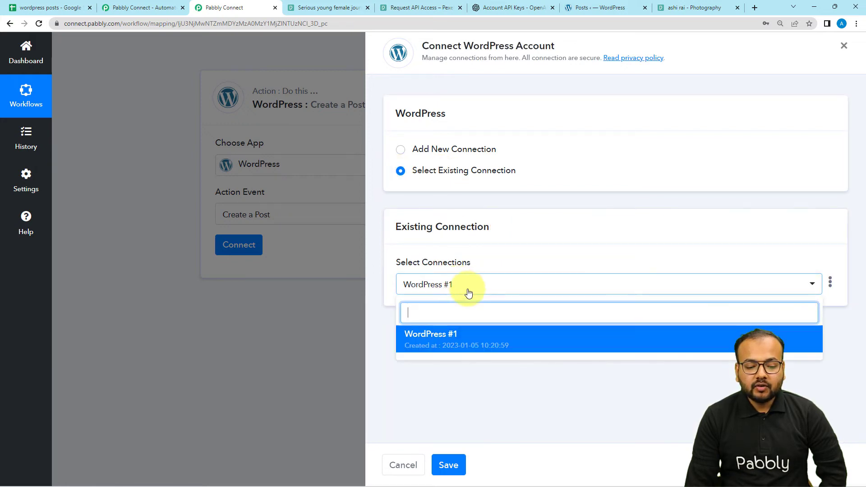
pyautogui.click(444, 346)
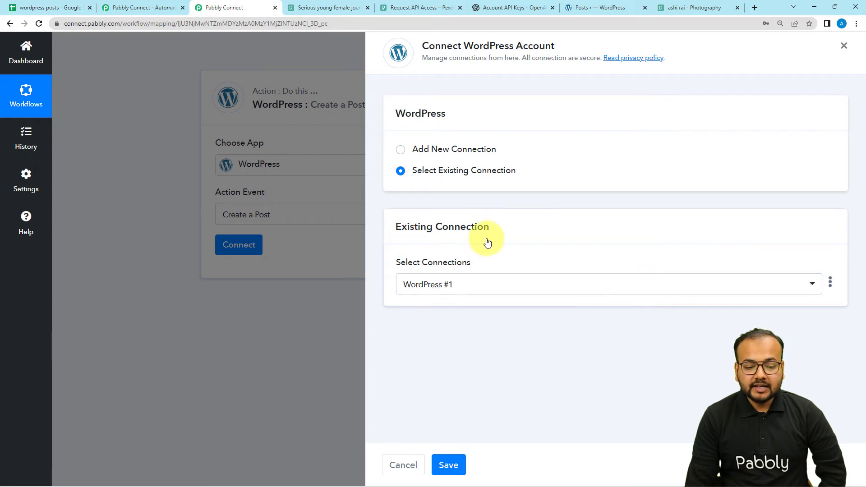
pyautogui.click(454, 466)
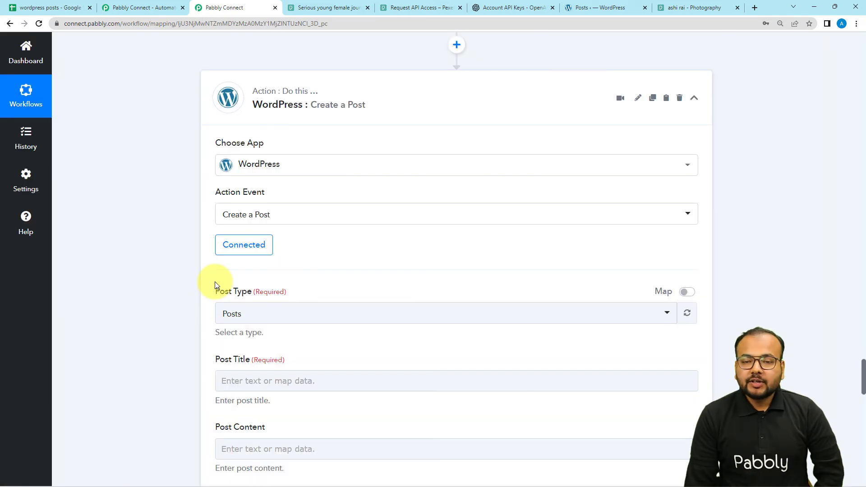
# - Keep Posts as the post type and map the Post Title to the iterator's RowValue Topics
pyautogui.scroll(-3, 145, 288)
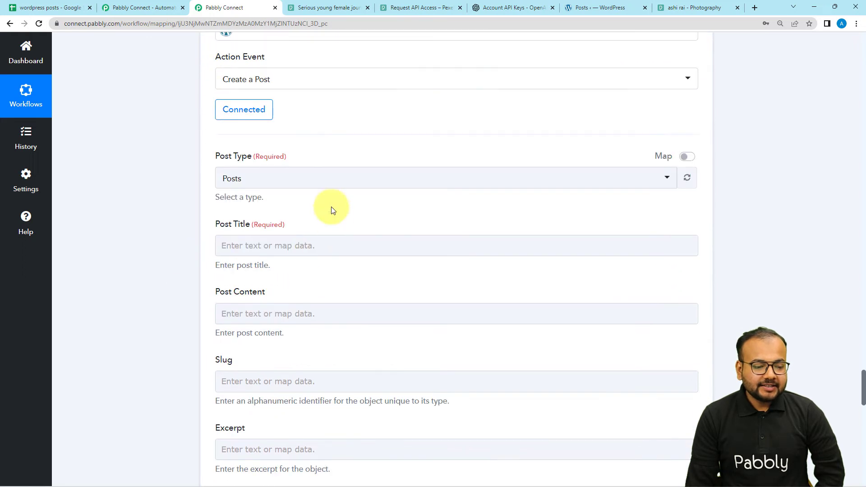
pyautogui.click(251, 185)
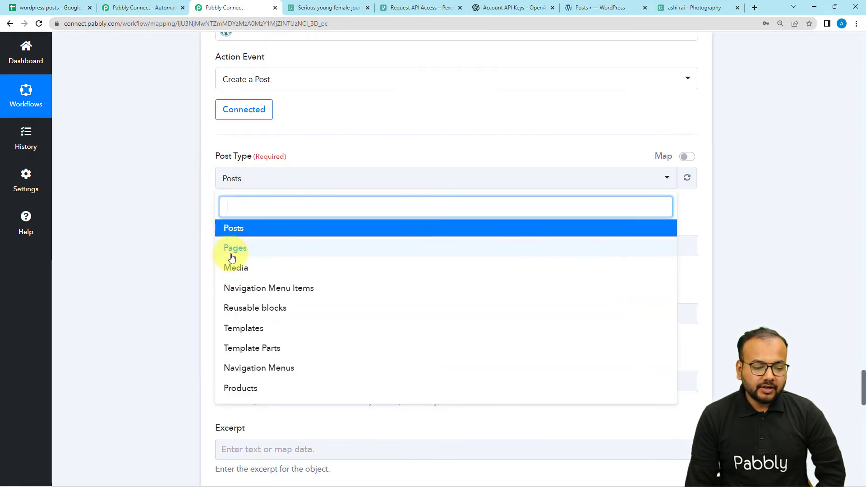
pyautogui.click(226, 229)
pyautogui.scroll(-2, 198, 205)
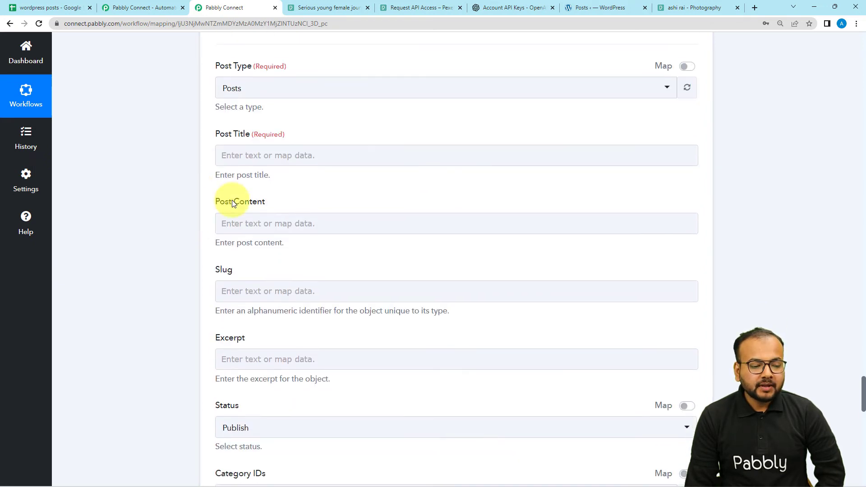
pyautogui.click(250, 151)
pyautogui.click(292, 158)
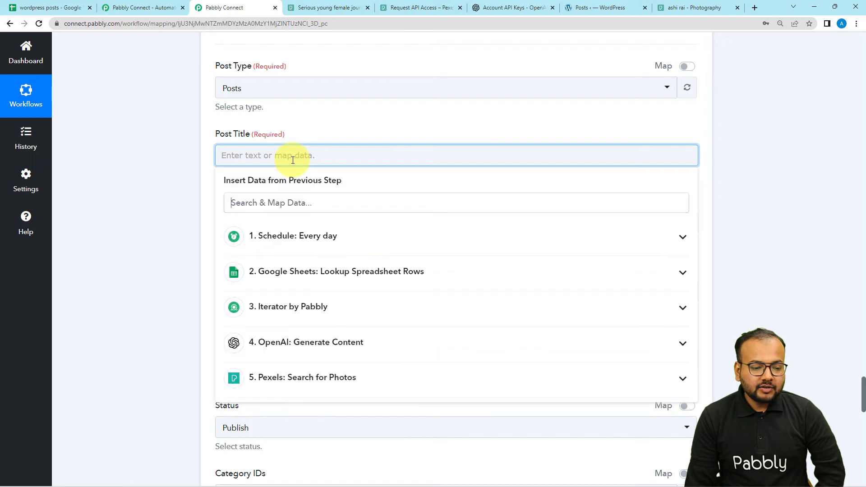
pyautogui.click(298, 317)
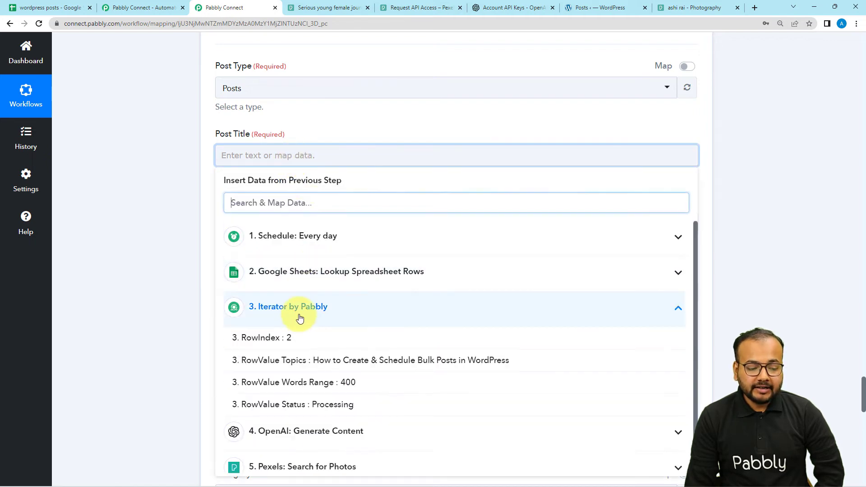
pyautogui.click(294, 365)
pyautogui.click(158, 196)
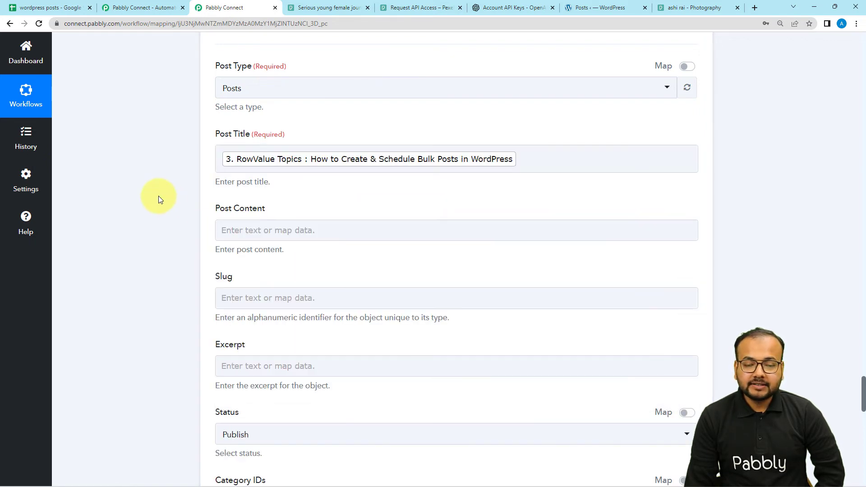
# - Map the Post Content to Choices 0 Text from the OpenAI Generate Content step
pyautogui.scroll(-2, 159, 196)
pyautogui.click(252, 140)
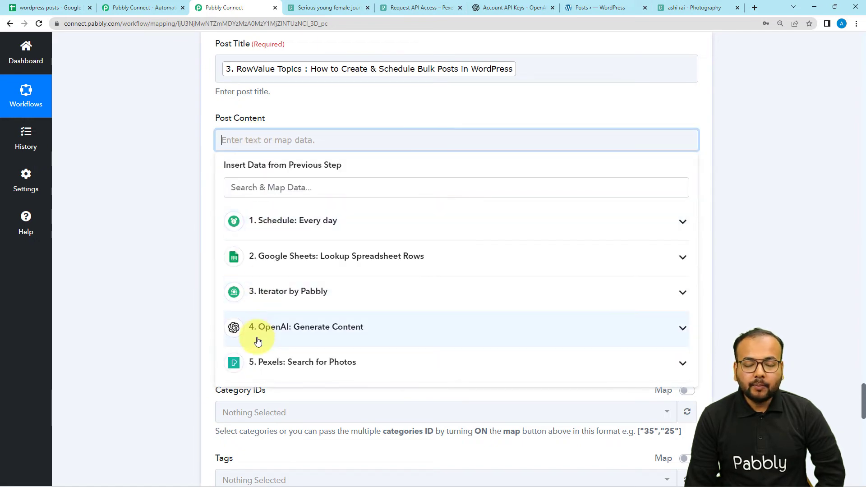
pyautogui.click(299, 341)
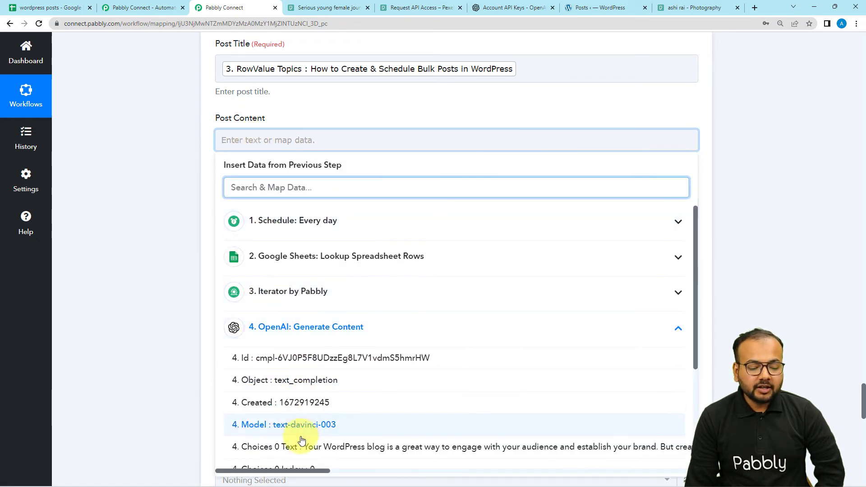
pyautogui.scroll(-3, 293, 450)
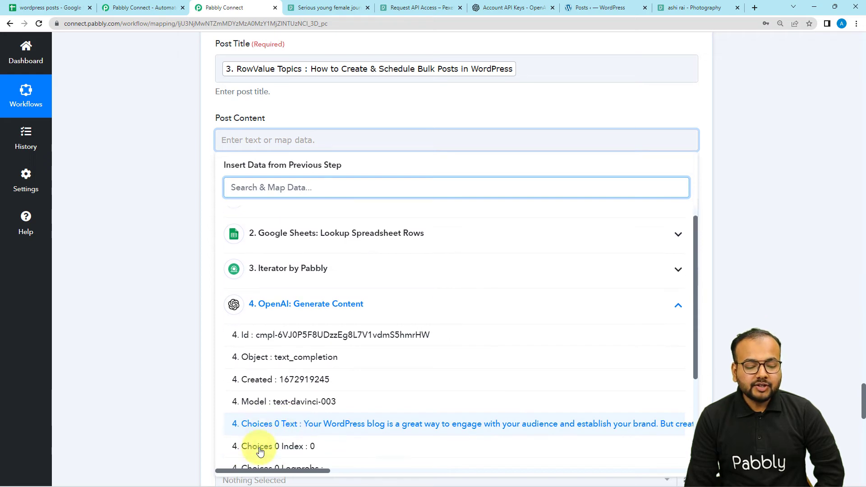
pyautogui.click(306, 359)
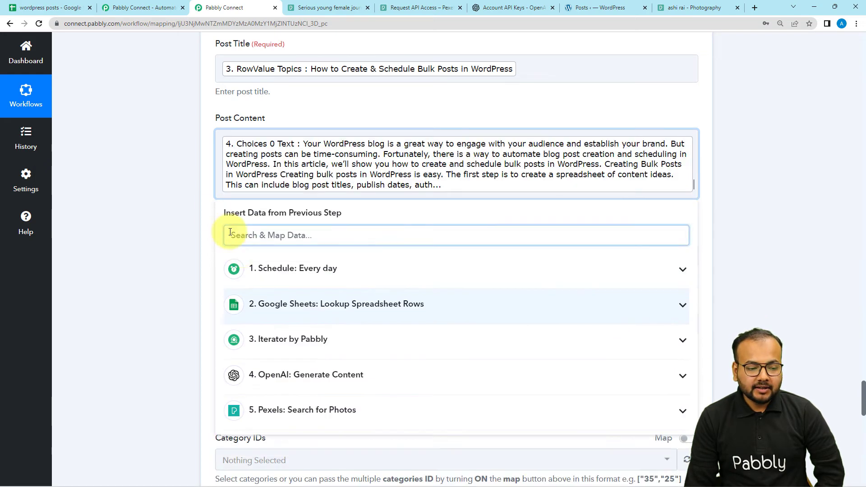
pyautogui.click(177, 191)
# - Leave the Slug and Excerpt blank and set the post's Status to Draft
pyautogui.scroll(-3, 176, 190)
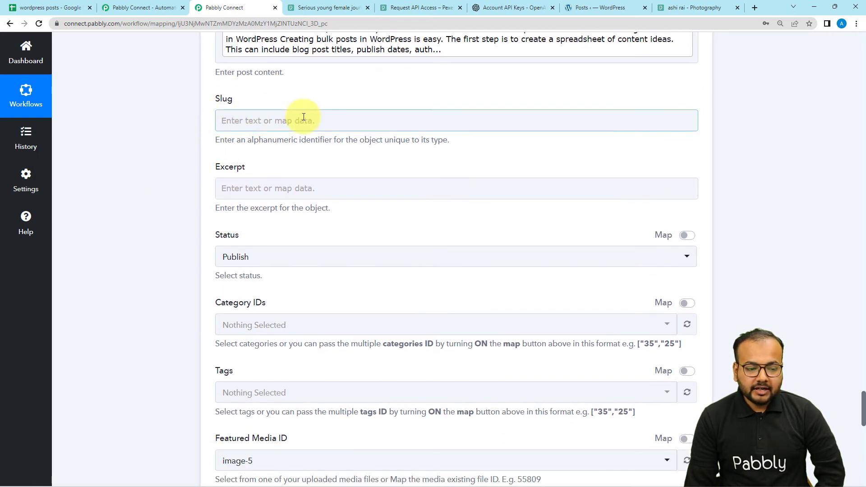
pyautogui.scroll(-2, 273, 149)
pyautogui.click(345, 103)
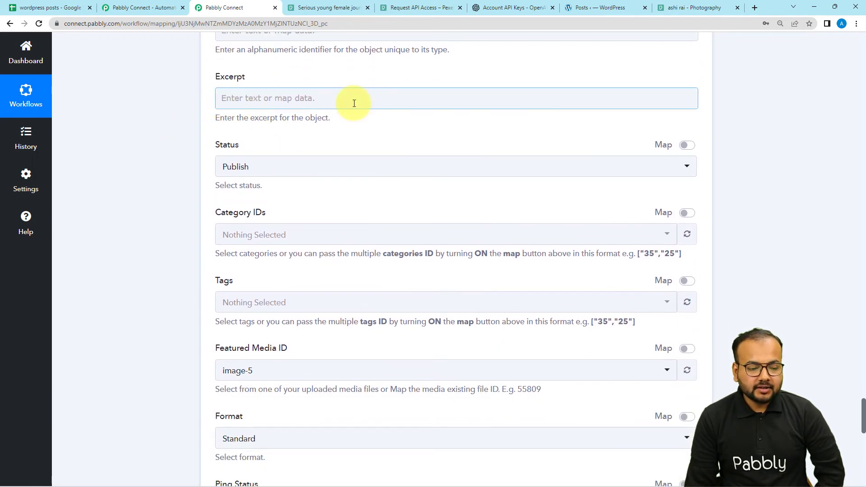
pyautogui.scroll(-2, 354, 103)
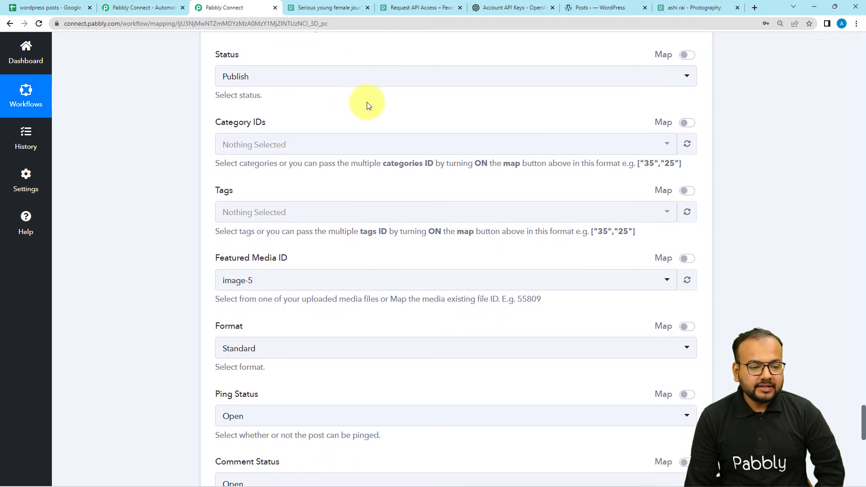
pyautogui.click(285, 81)
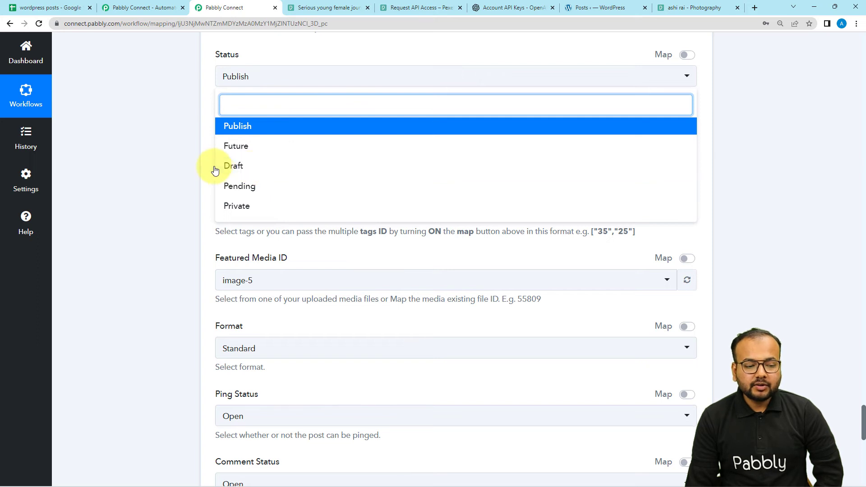
pyautogui.click(242, 166)
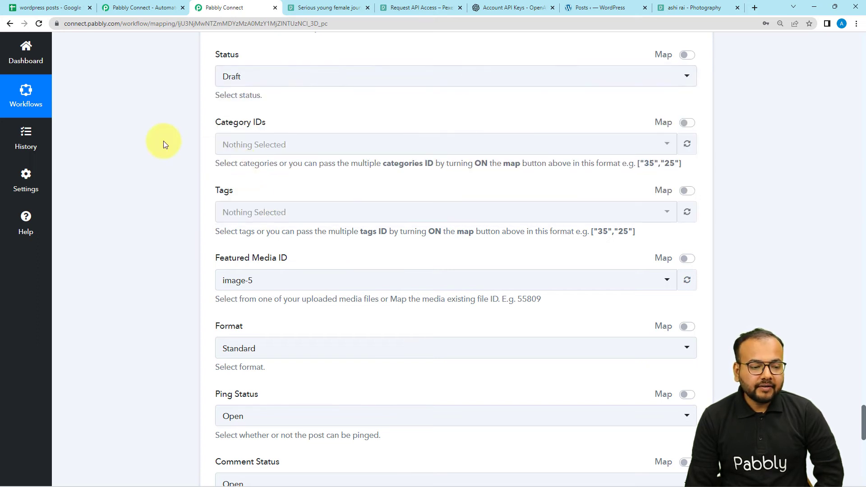
# - Enable mapping for the Featured Media ID and clear its prefilled value, leaving the field blank
pyautogui.scroll(-1, 163, 143)
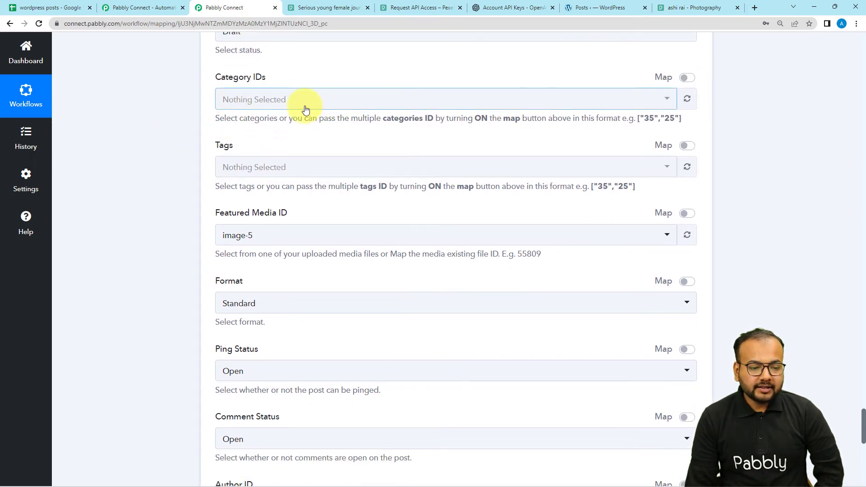
pyautogui.scroll(-1, 280, 126)
pyautogui.scroll(-1, 310, 128)
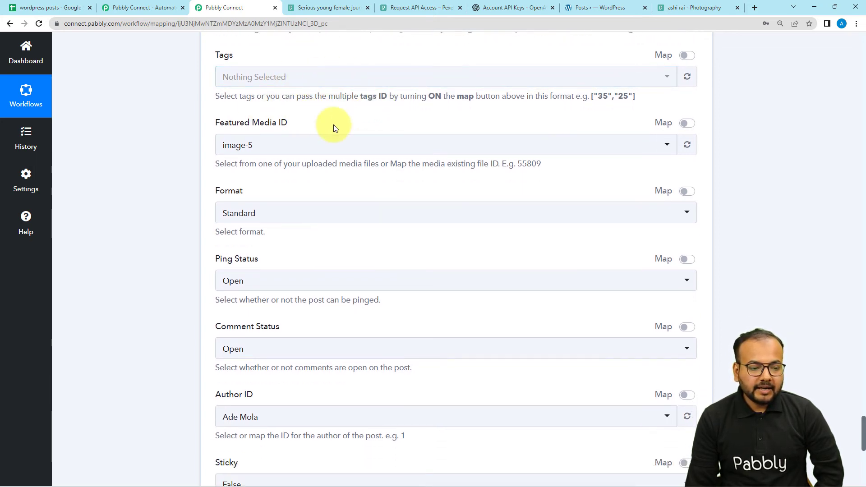
pyautogui.scroll(-1, 334, 124)
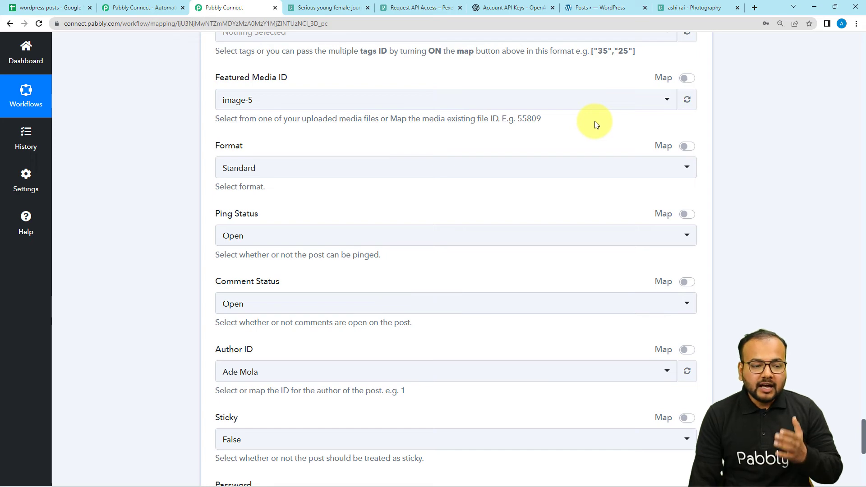
pyautogui.scroll(7, 596, 146)
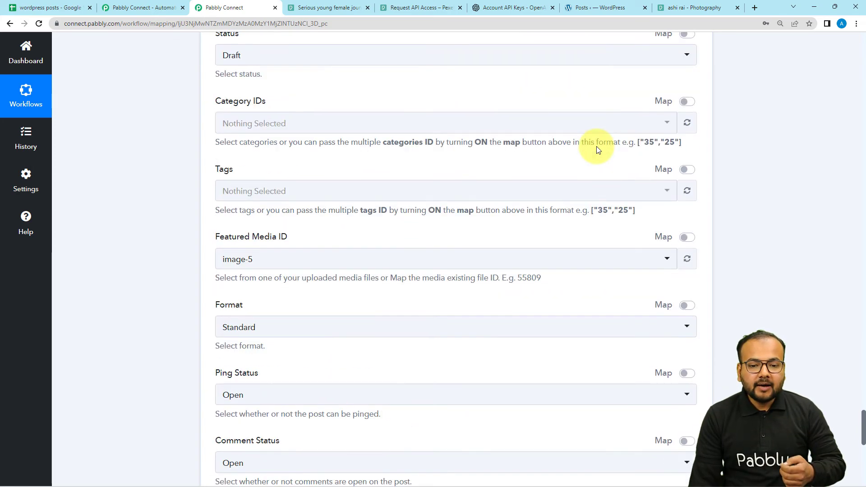
pyautogui.scroll(6, 596, 150)
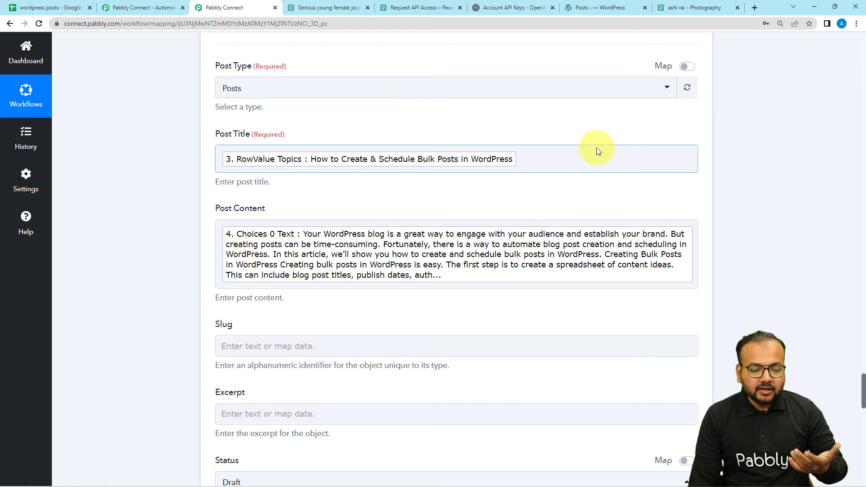
pyautogui.scroll(-7, 350, 218)
pyautogui.scroll(-3, 281, 252)
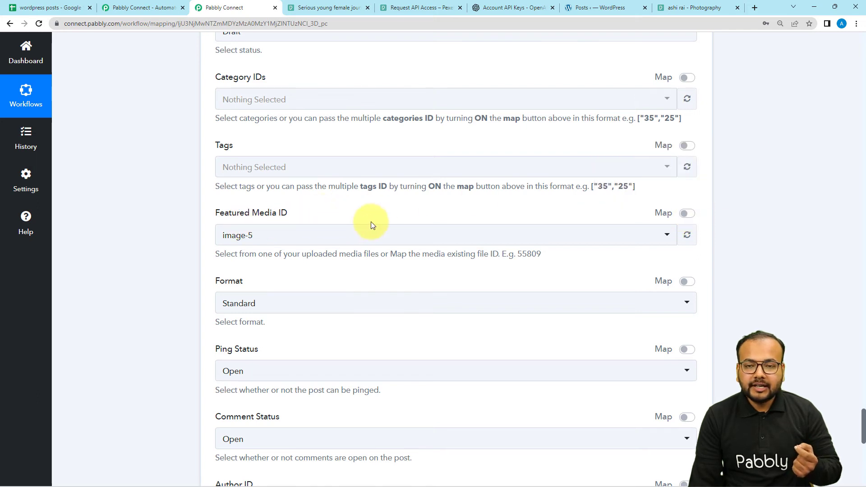
pyautogui.click(687, 214)
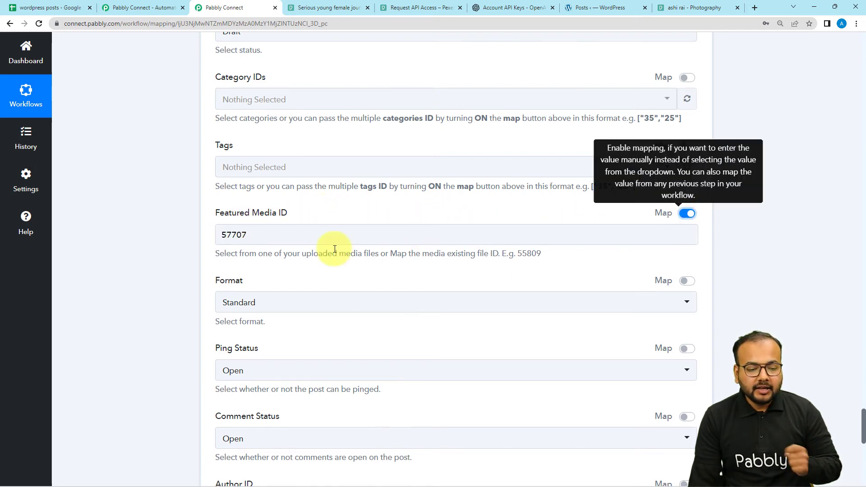
pyautogui.click(250, 236)
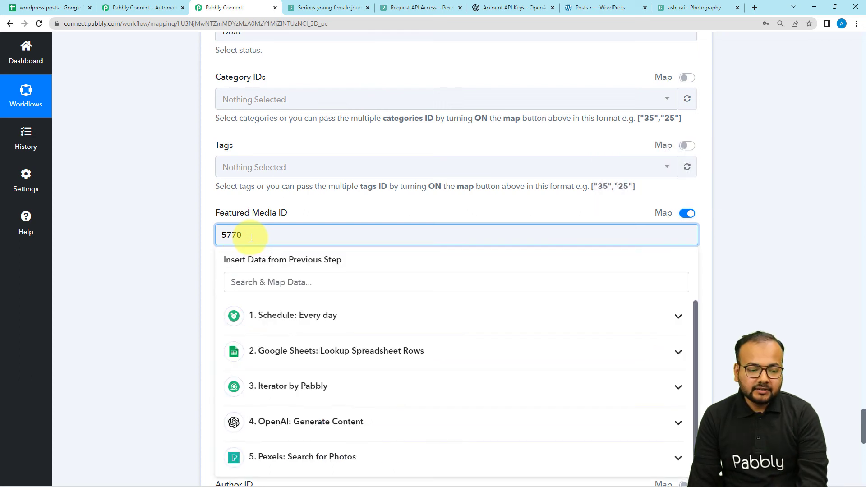
pyautogui.press('BackSpace')
pyautogui.press('BackSpace')
pyautogui.press('BackSpace')
pyautogui.press('BackSpace')
pyautogui.click(168, 226)
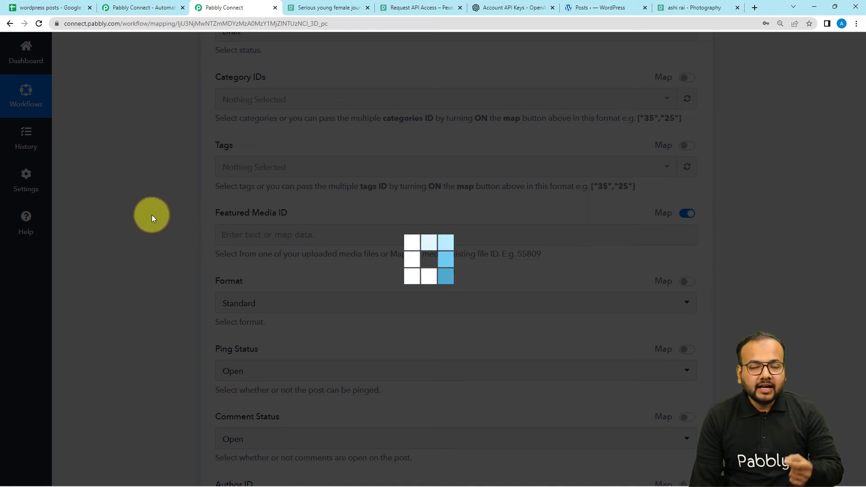
# - Insert an empty image tag, <img src=''>, ahead of the mapped OpenAI text in the Post Content
pyautogui.scroll(2, 152, 215)
pyautogui.scroll(6, 152, 216)
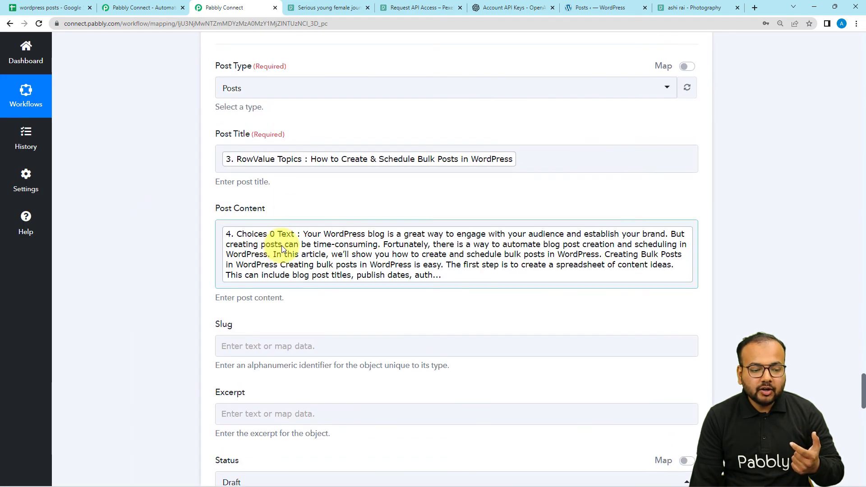
pyautogui.click(221, 232)
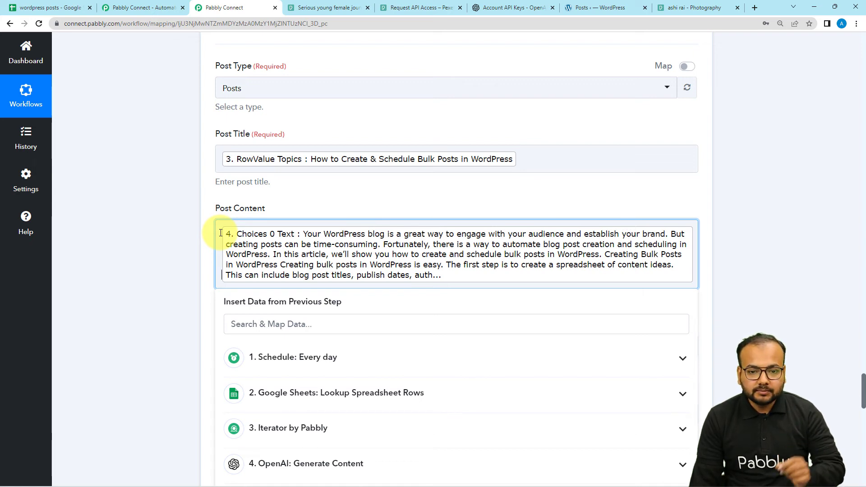
pyautogui.write('<img src="">')
pyautogui.click(219, 231)
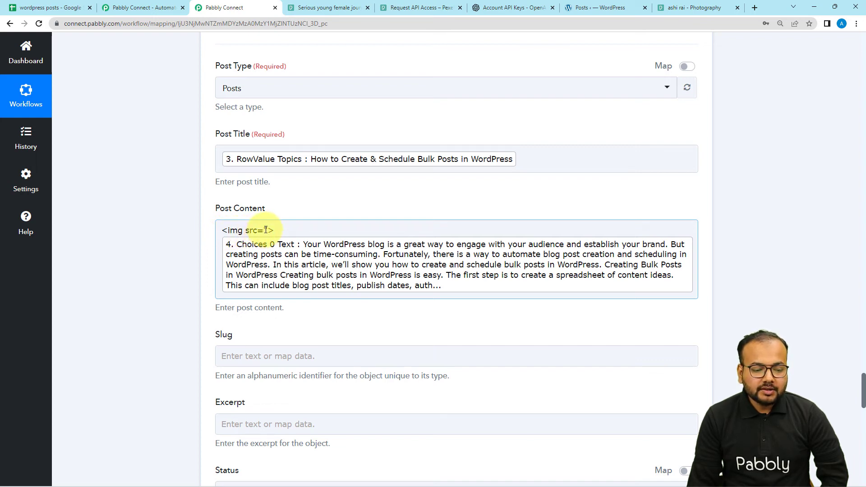
# - Examine the Photos 0 Src Original image URL in the response of the Pexels Search for Photos step
pyautogui.scroll(8, 137, 155)
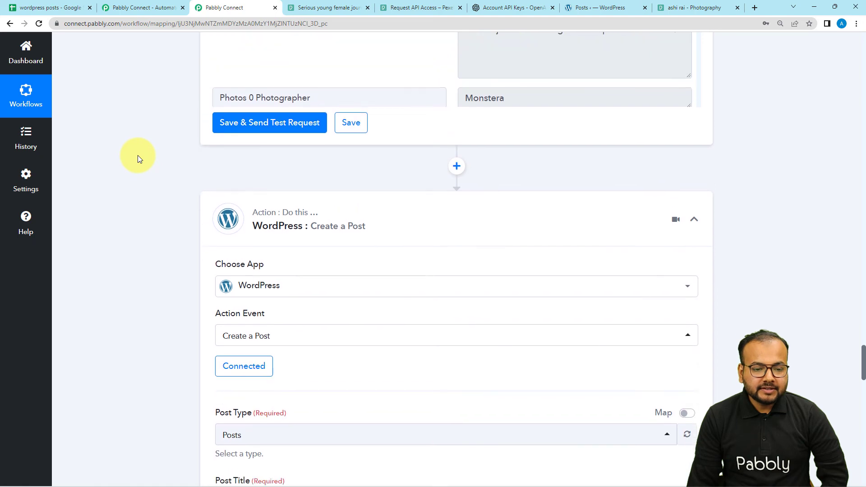
pyautogui.scroll(20, 137, 155)
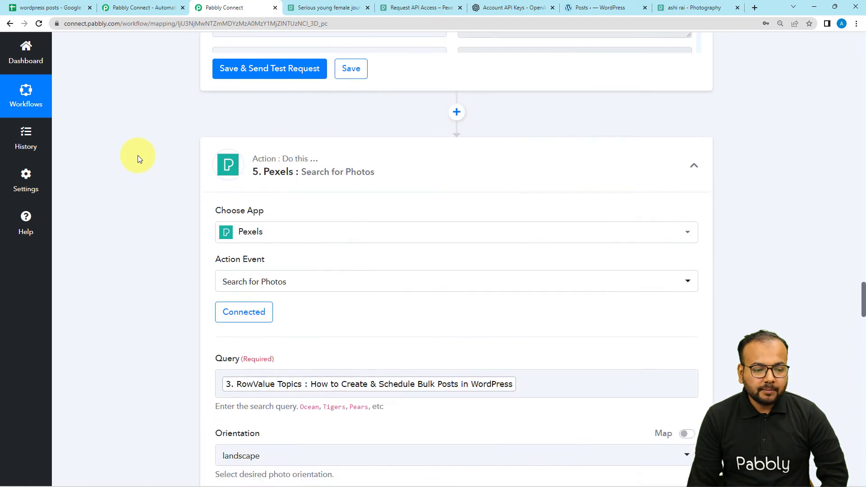
pyautogui.scroll(-14, 137, 156)
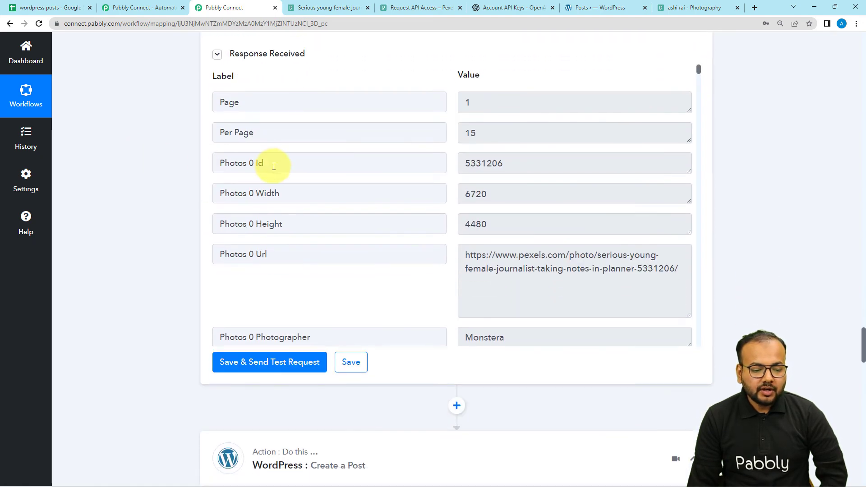
pyautogui.scroll(-6, 274, 167)
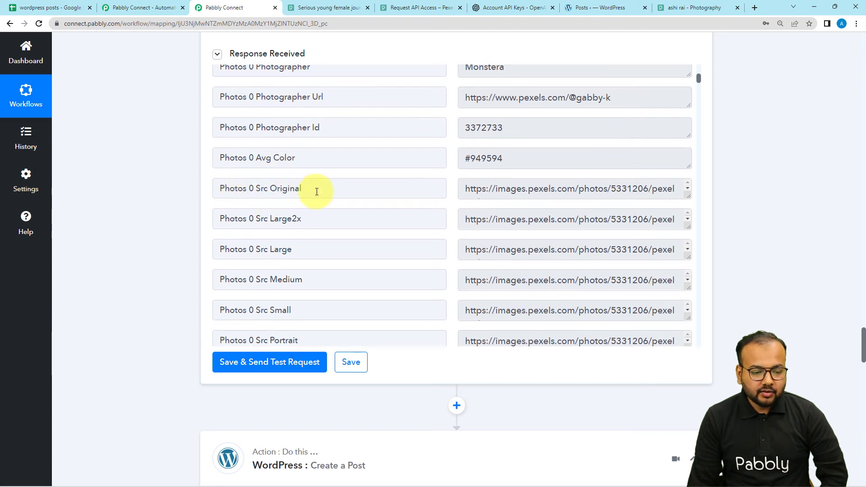
pyautogui.click(685, 195)
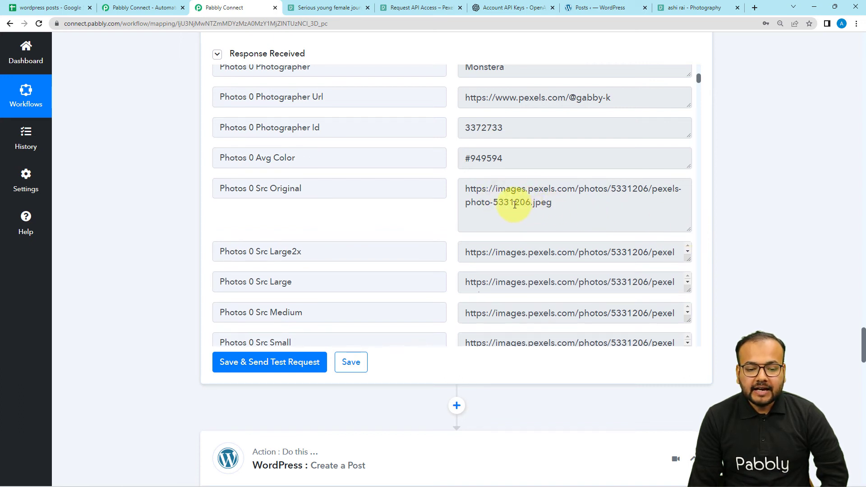
pyautogui.scroll(-13, 154, 185)
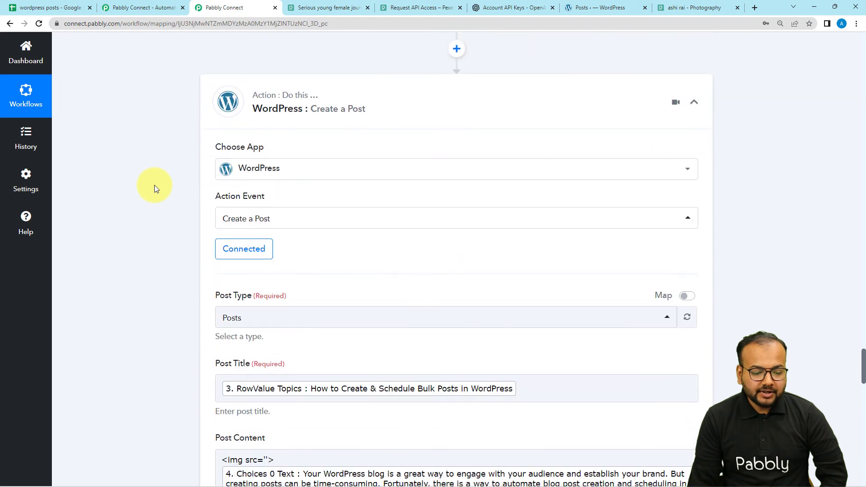
# - Map Photos 0 Src Original from the Pexels step between the quotes of the image tag in the Post Content
pyautogui.click(269, 184)
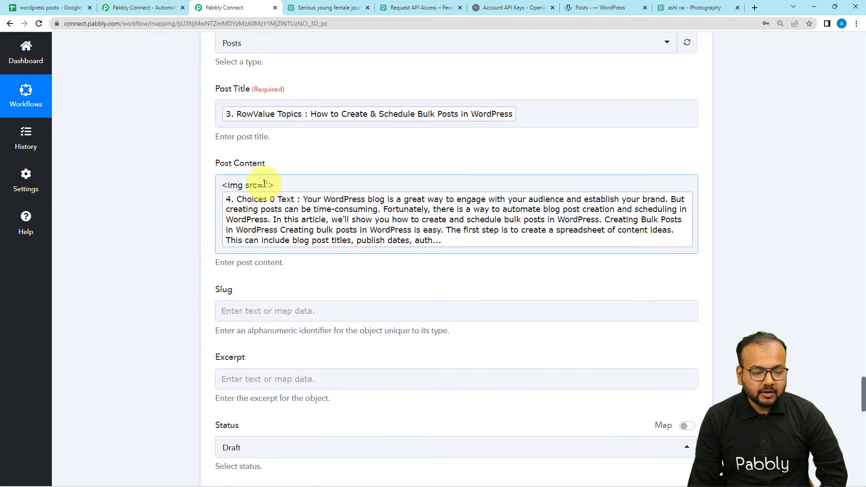
pyautogui.click(265, 186)
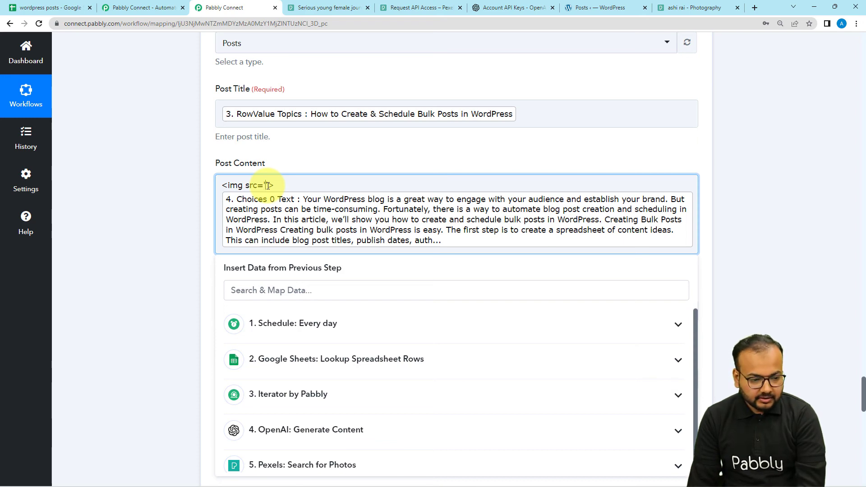
pyautogui.scroll(-1, 305, 352)
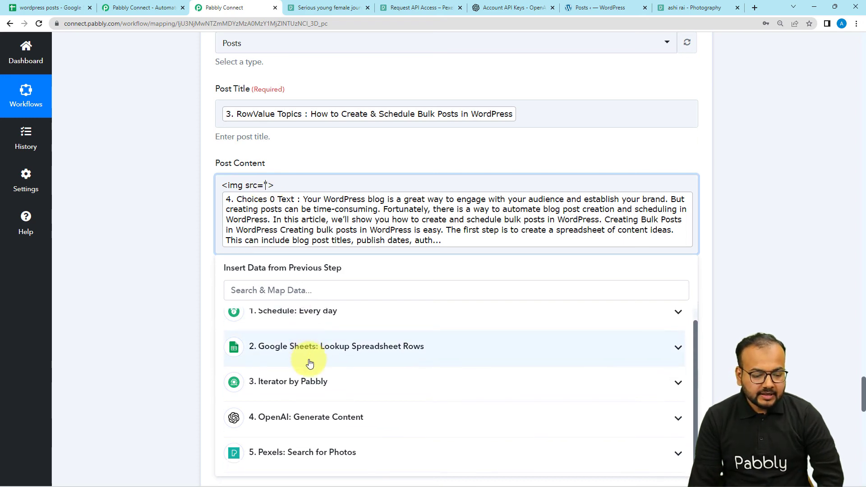
pyautogui.scroll(-3, 144, 319)
pyautogui.click(230, 336)
pyautogui.scroll(-2, 305, 357)
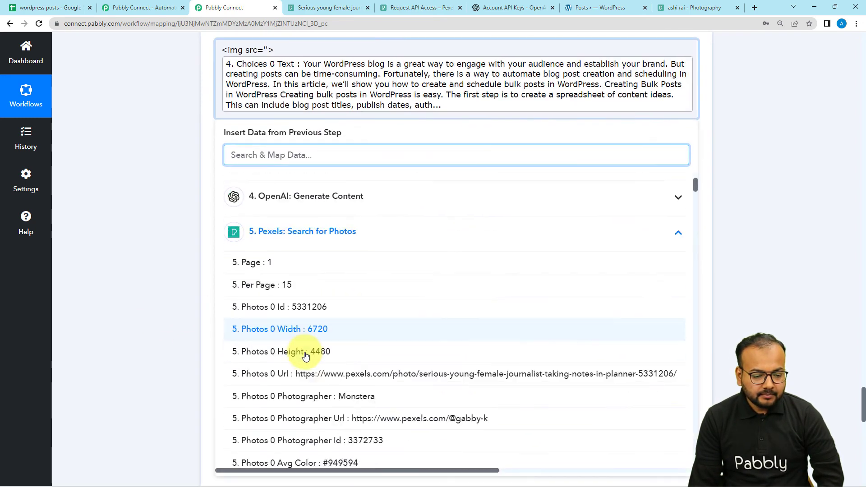
pyautogui.scroll(-4, 305, 355)
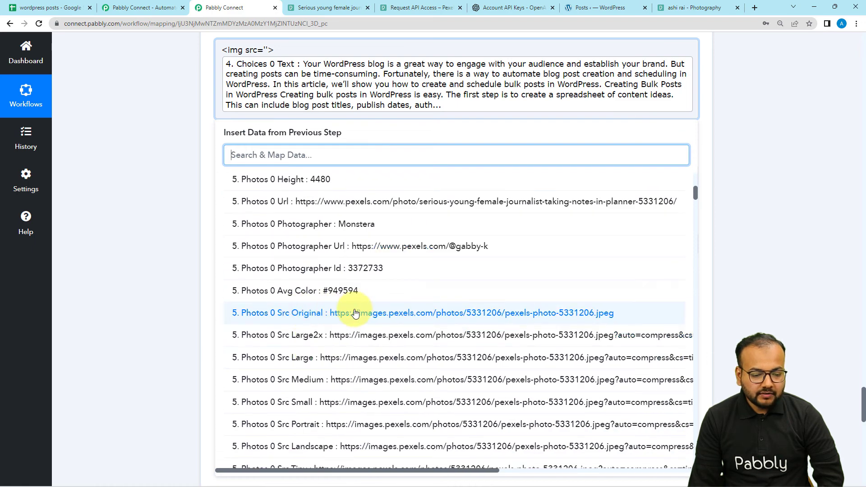
pyautogui.click(354, 312)
pyautogui.click(150, 159)
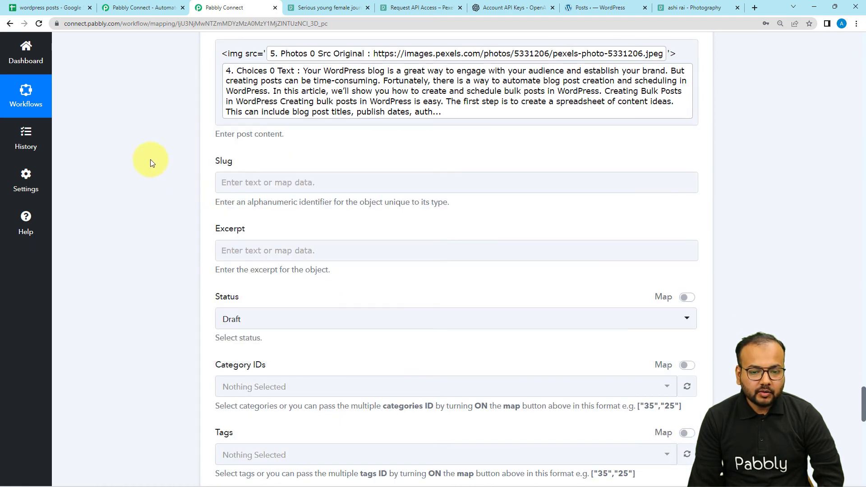
# - Leave the remaining post settings unchanged, then save the Create a Post action and send its test request
pyautogui.scroll(-7, 150, 159)
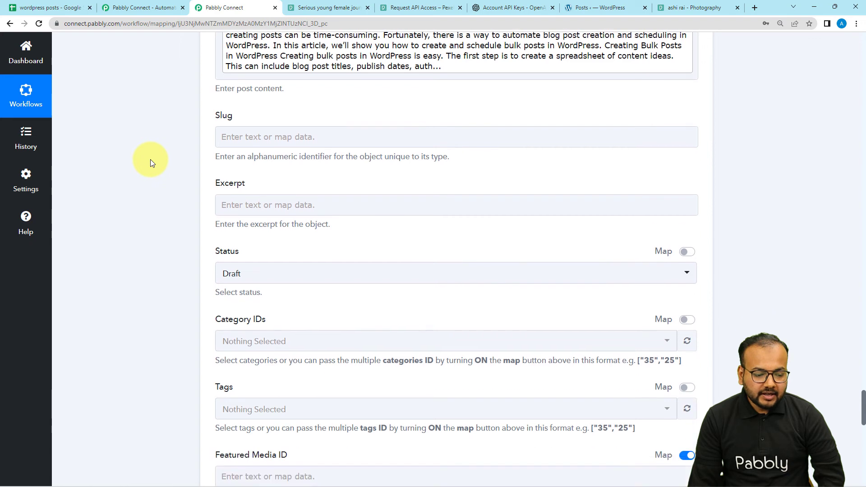
pyautogui.scroll(-7, 150, 159)
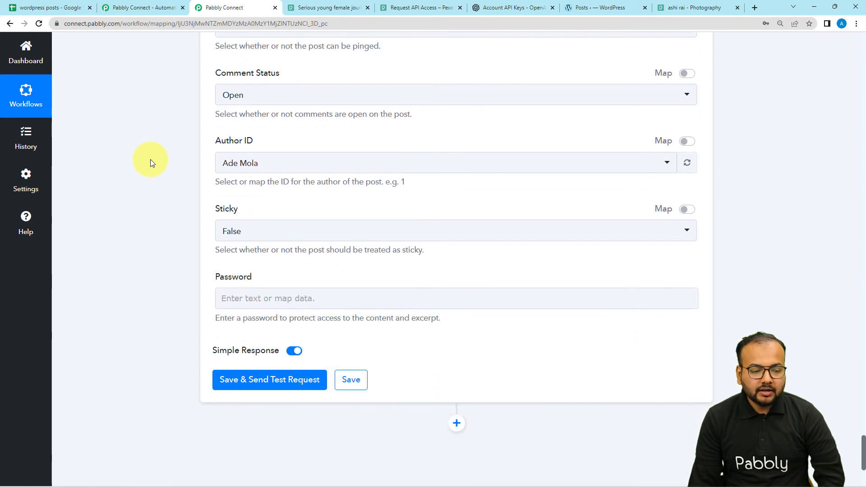
pyautogui.scroll(-2, 150, 159)
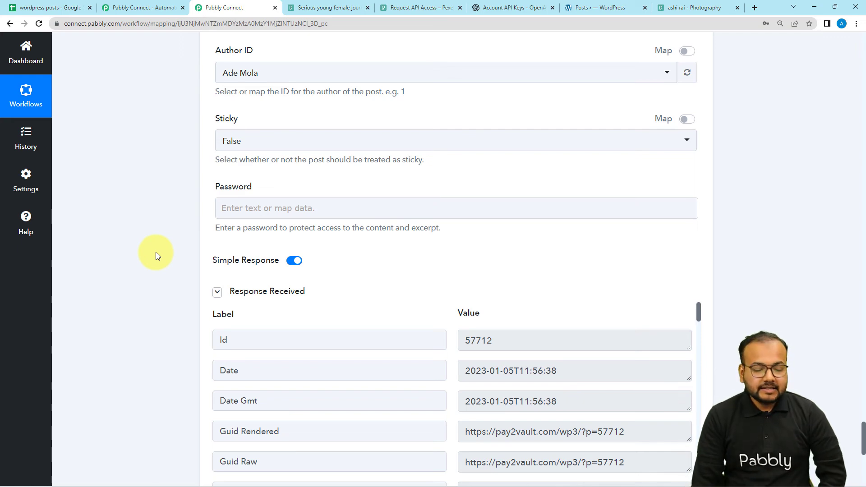
# - Find the created post's Link in the WordPress response and open that URL in a new browser tab
pyautogui.scroll(-5, 155, 252)
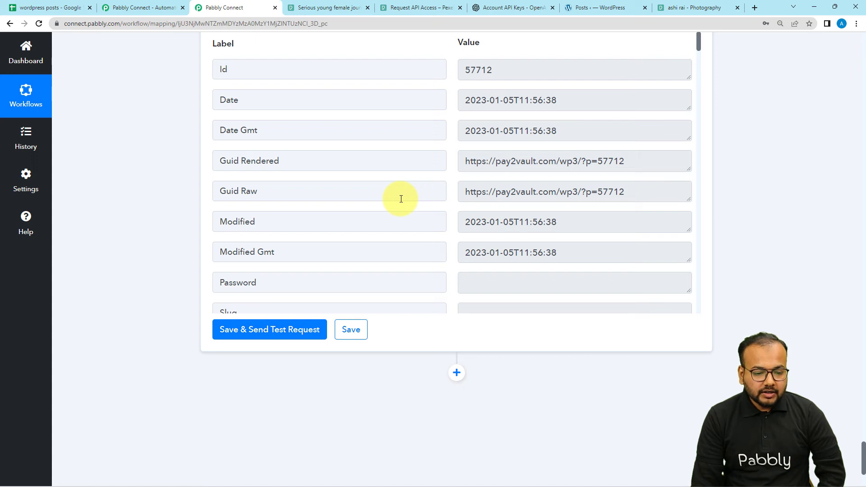
pyautogui.scroll(-6, 401, 199)
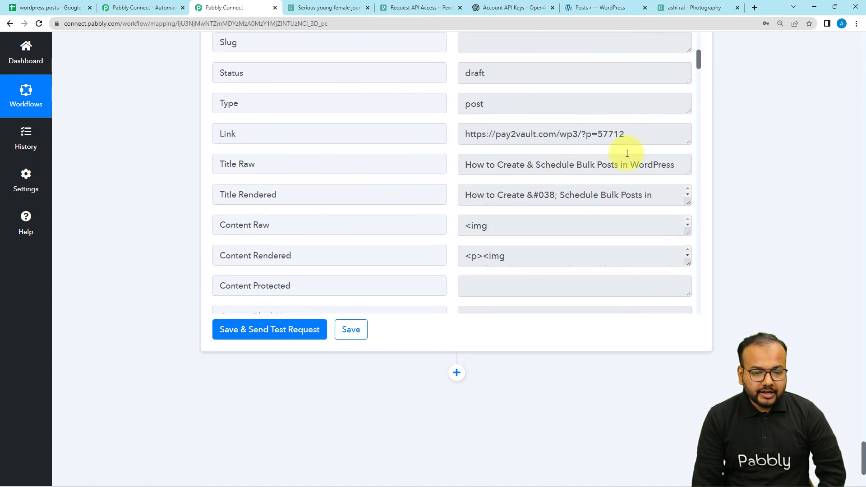
pyautogui.moveTo(642, 139); pyautogui.dragTo(456, 164)
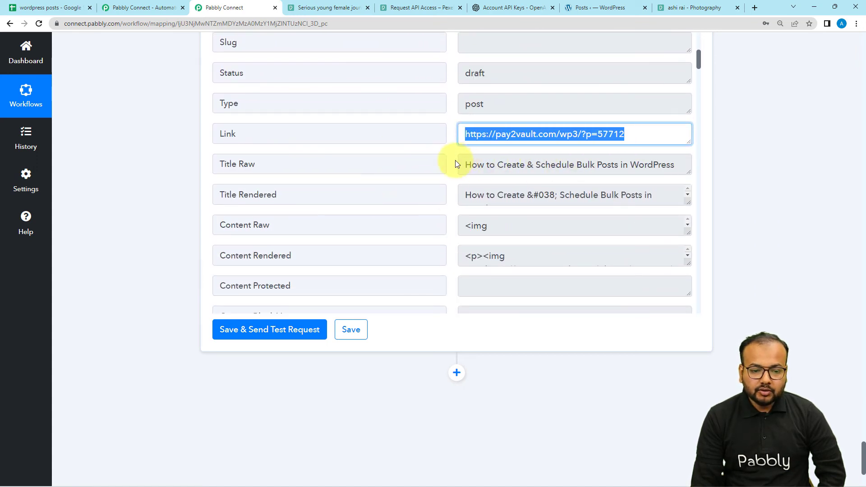
pyautogui.rightClick(480, 138)
pyautogui.click(496, 169)
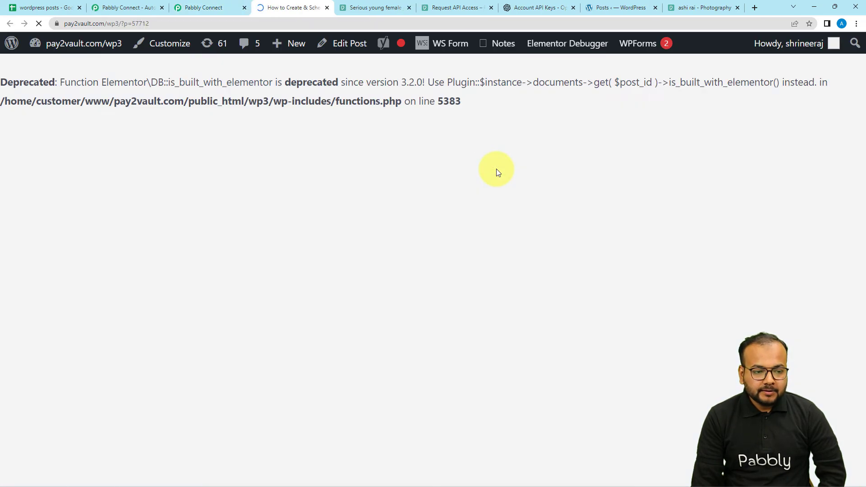
# - Compare the draft post's title with the topic in the wordpress posts sheet and review its image and content
pyautogui.scroll(-2, 496, 168)
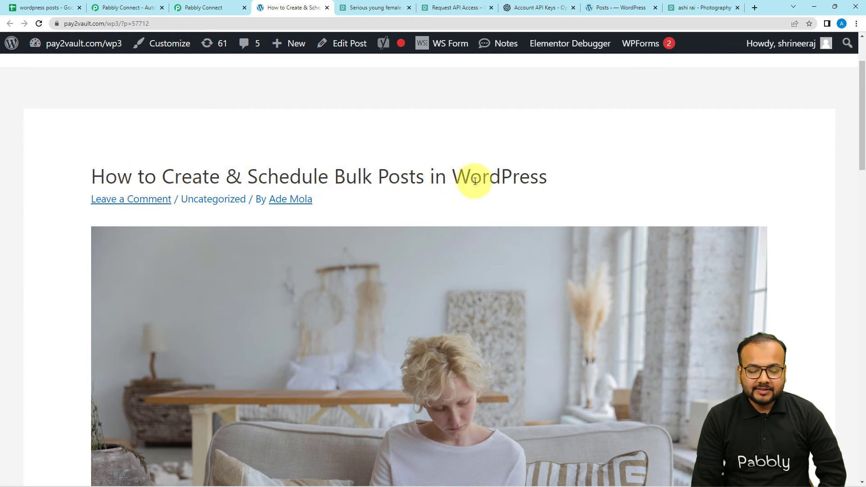
pyautogui.click(24, 8)
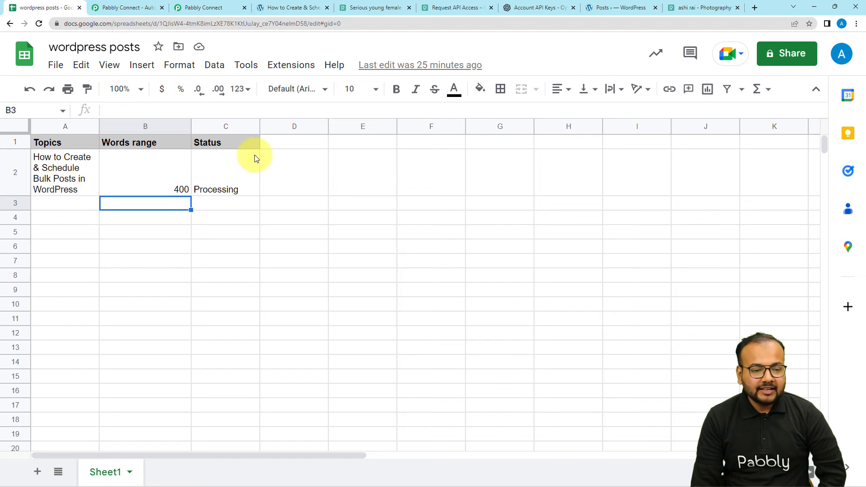
pyautogui.click(273, 9)
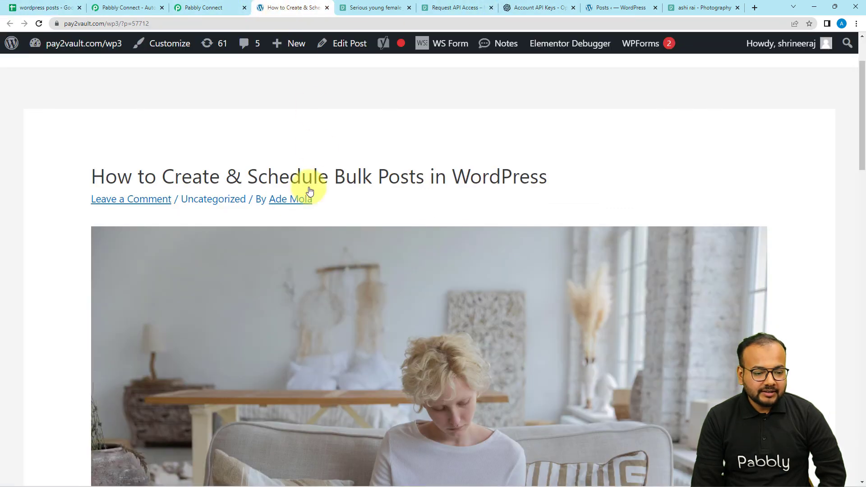
pyautogui.scroll(-5, 285, 233)
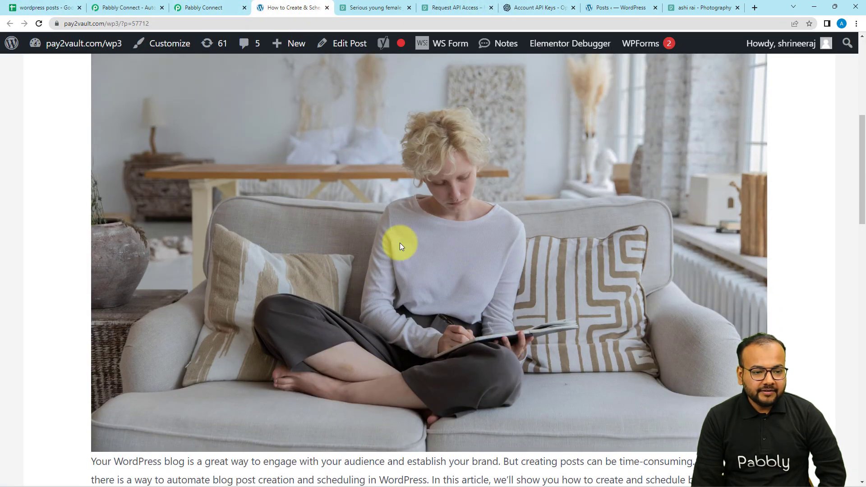
# - Compare the draft post's image with the Pexels photo page and read through the generated article to its conclusion
pyautogui.click(362, 9)
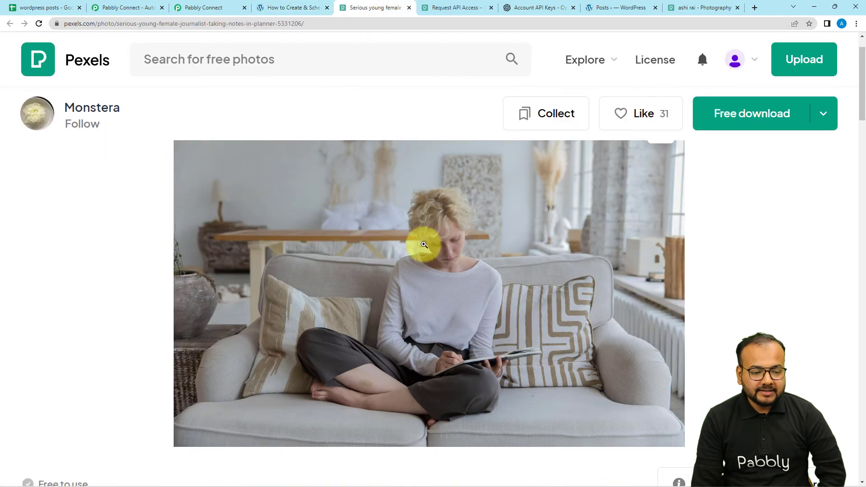
pyautogui.click(285, 9)
pyautogui.scroll(-4, 315, 225)
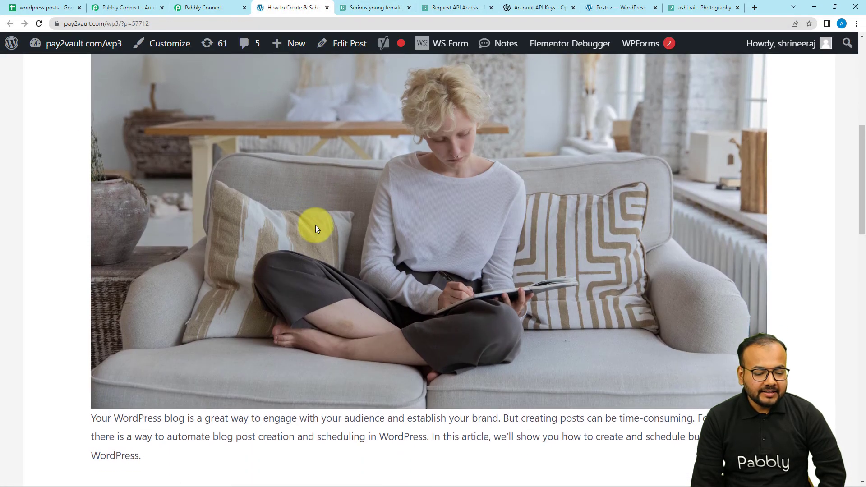
pyautogui.scroll(-2, 286, 266)
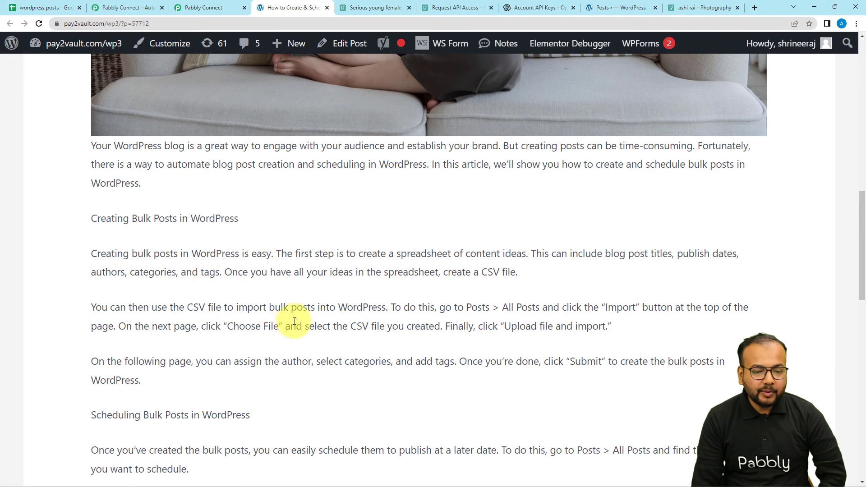
pyautogui.scroll(-2, 293, 307)
pyautogui.scroll(-6, 266, 287)
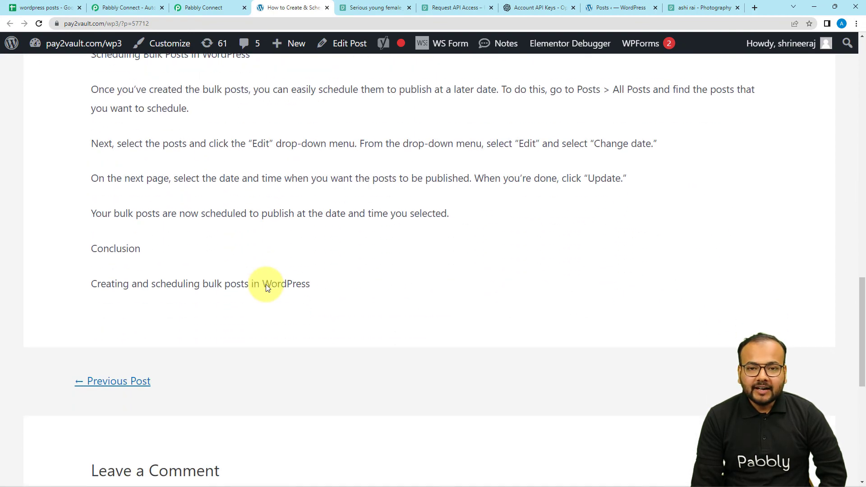
# - Return to the workflow and add a Google Sheets action after the WordPress Create a Post step
pyautogui.click(197, 9)
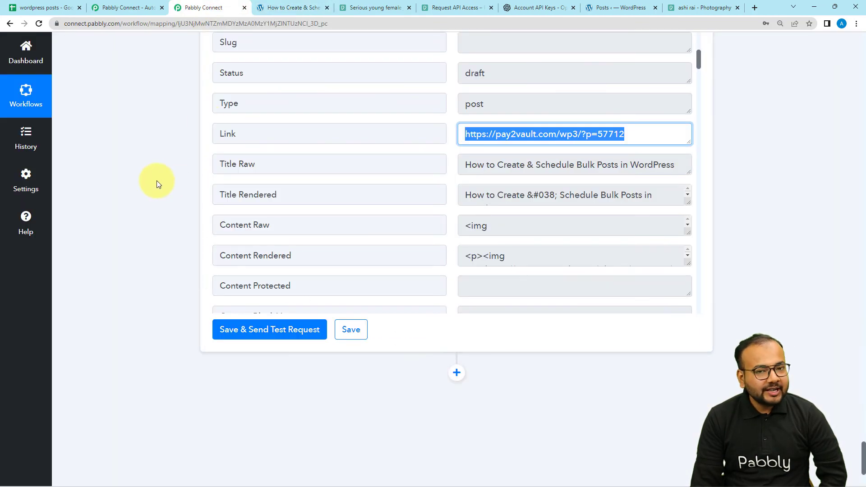
pyautogui.scroll(-3, 156, 182)
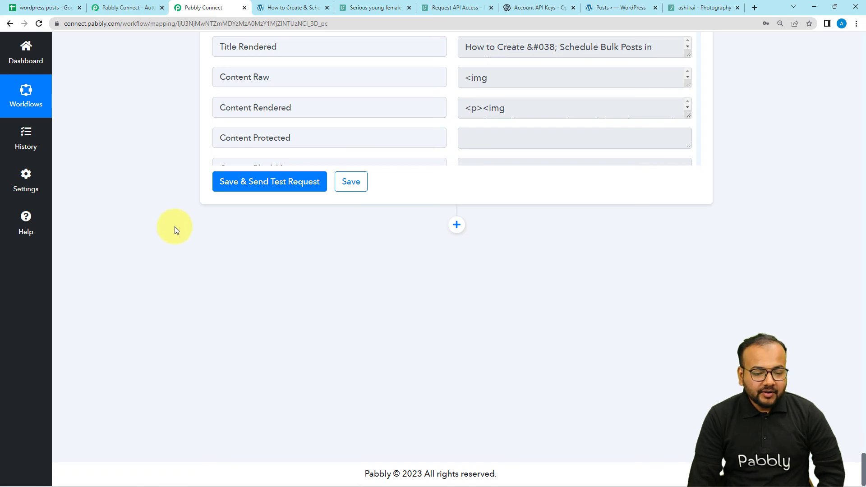
pyautogui.click(45, 8)
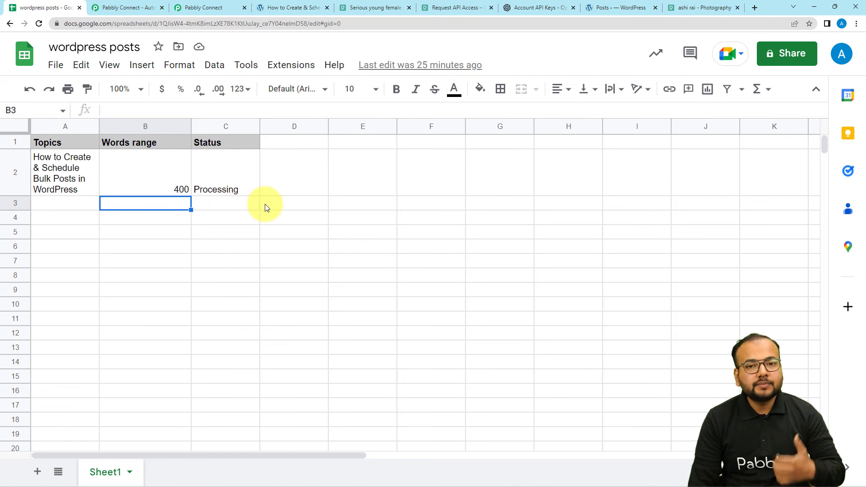
pyautogui.click(203, 8)
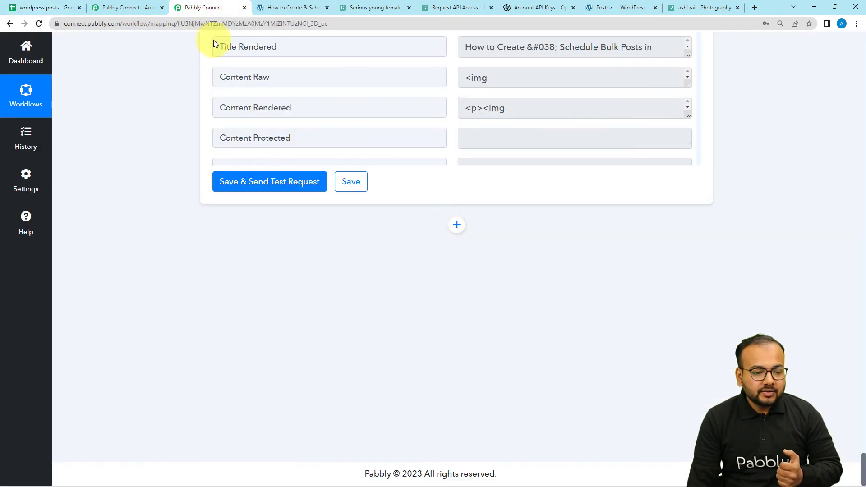
pyautogui.click(457, 225)
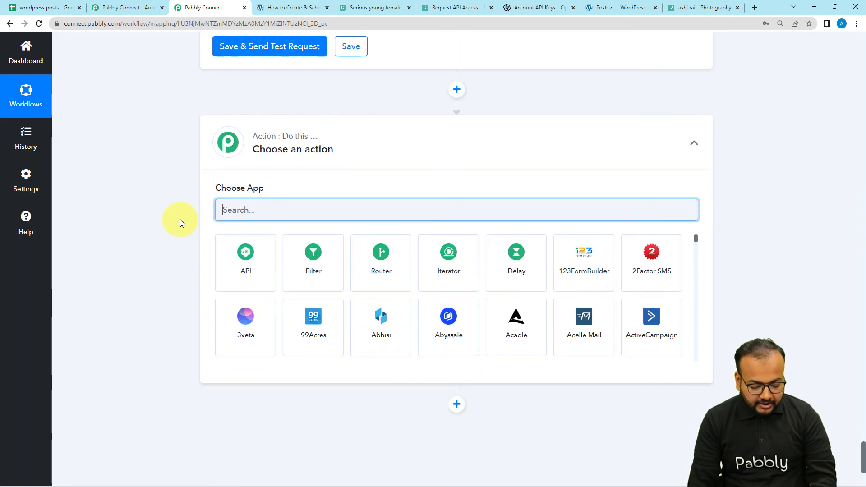
pyautogui.write('goo')
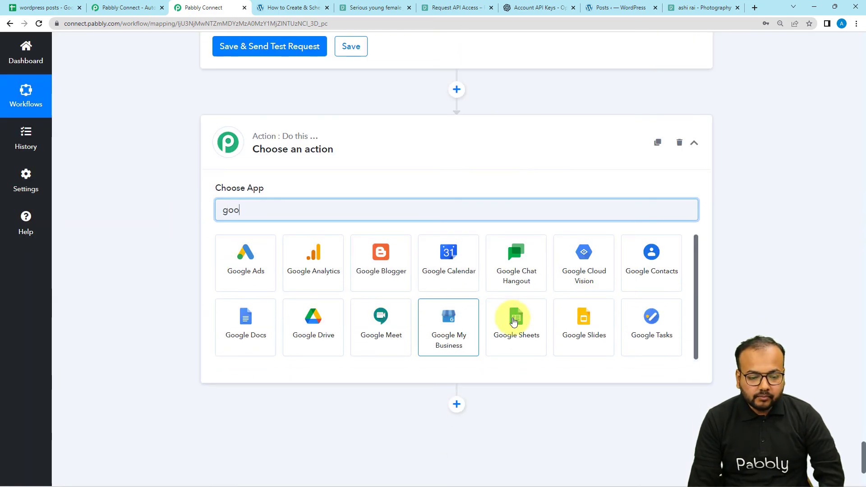
pyautogui.click(528, 326)
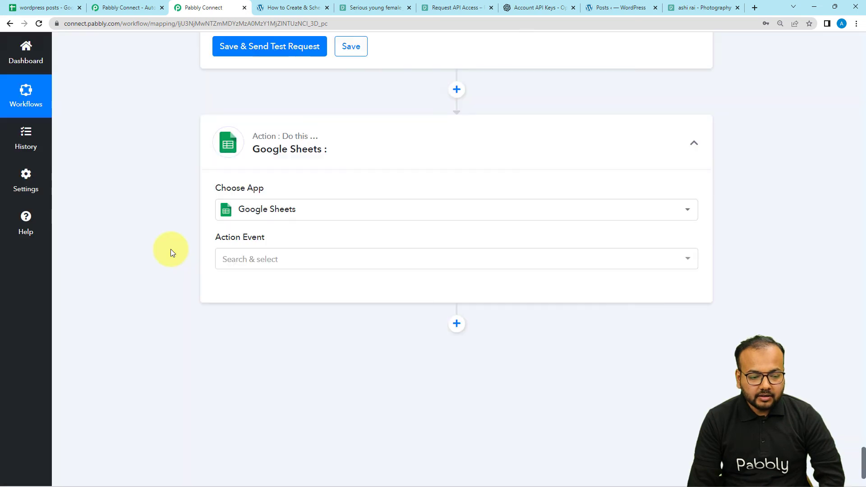
# - Set the action event to Update Cell Value and connect it through the existing Google Sheets #3 connection
pyautogui.scroll(-2, 172, 253)
pyautogui.click(267, 161)
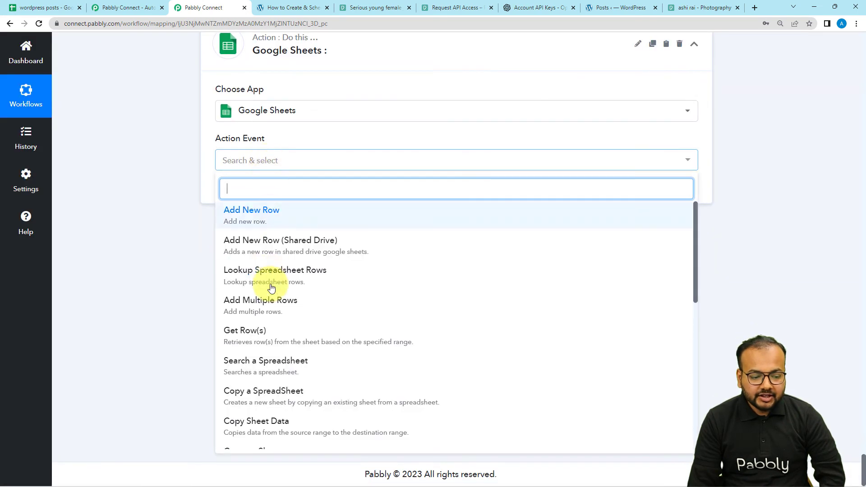
pyautogui.scroll(-4, 257, 311)
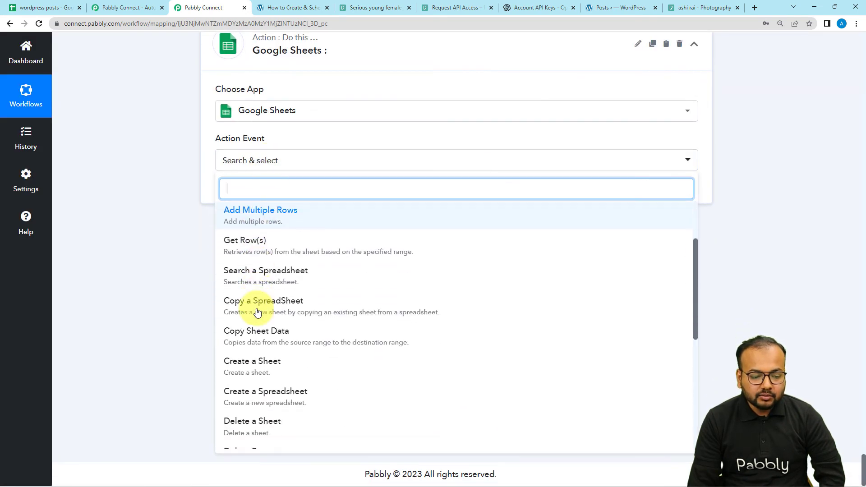
pyautogui.scroll(-3, 257, 312)
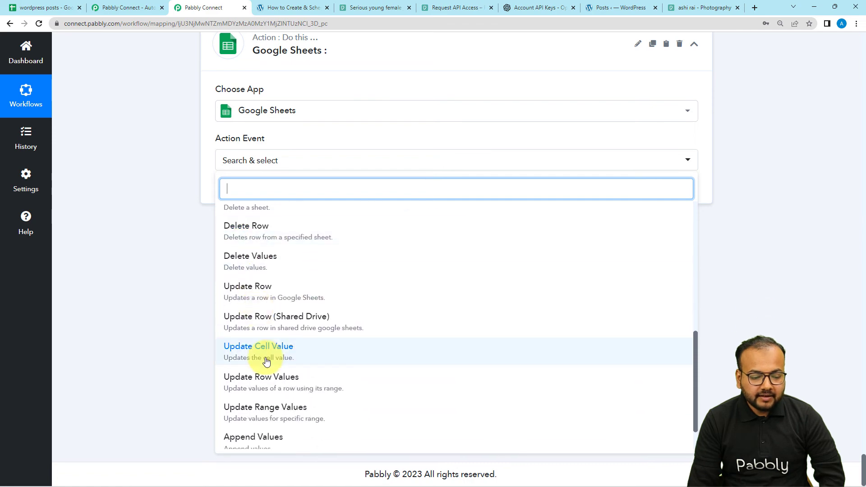
pyautogui.click(263, 354)
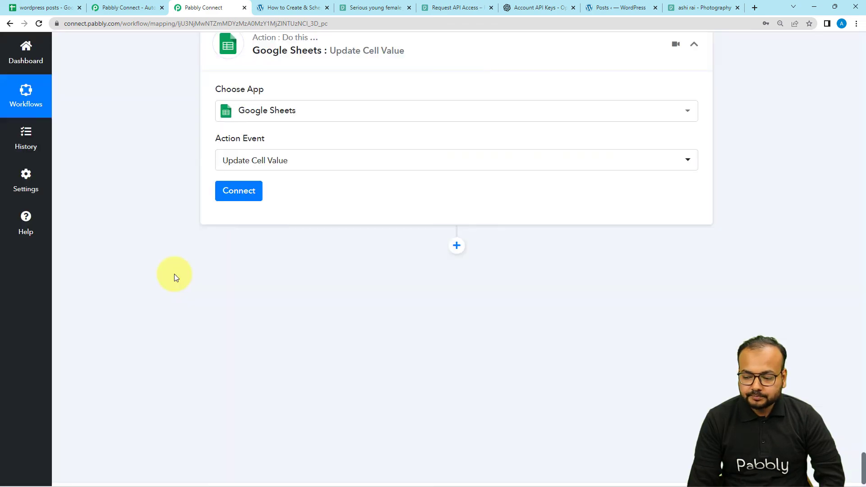
pyautogui.click(248, 192)
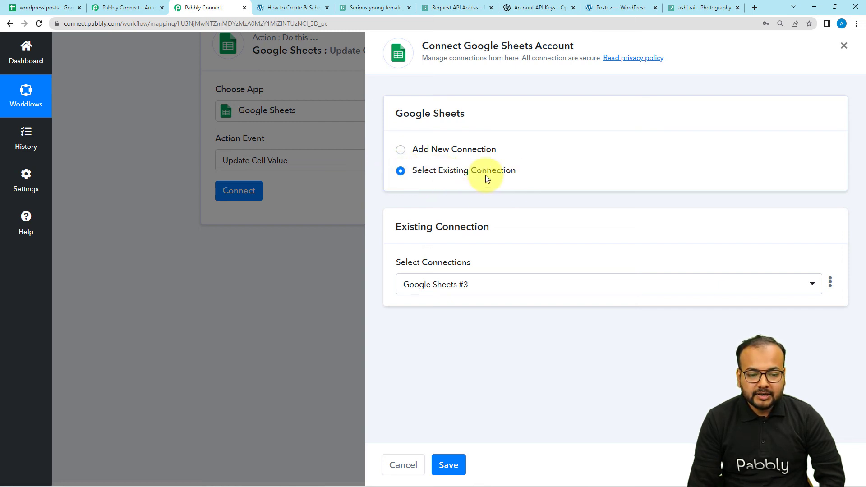
pyautogui.click(448, 465)
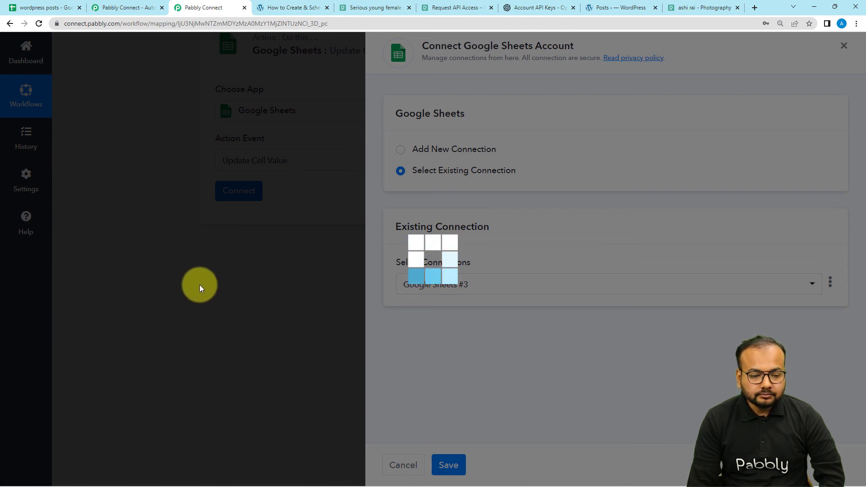
# - Select the wordpress posts spreadsheet with Sheet1 as the target of the cell update
pyautogui.scroll(-2, 300, 215)
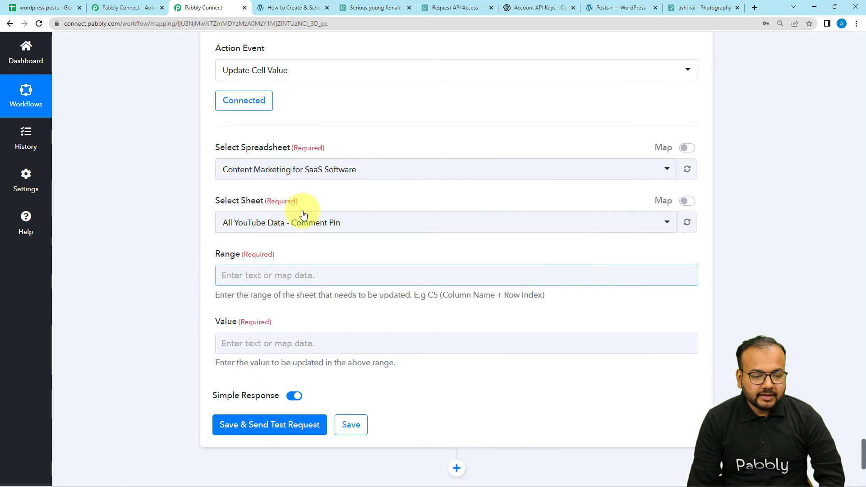
pyautogui.click(291, 168)
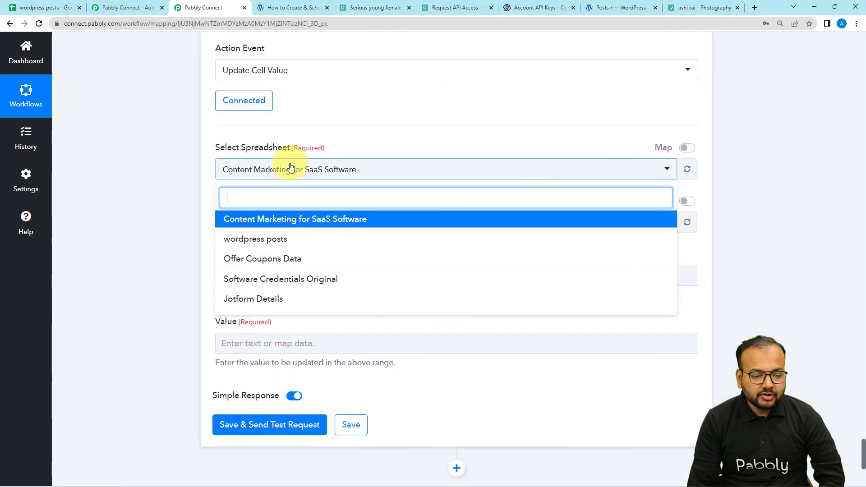
pyautogui.click(261, 240)
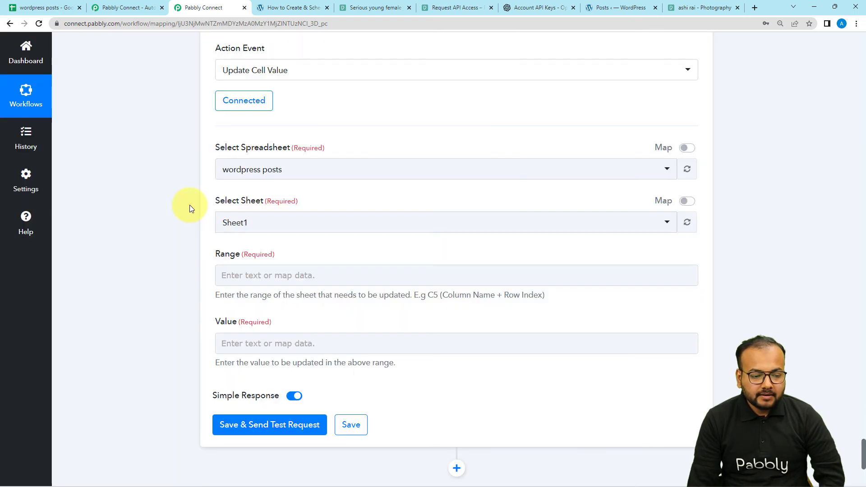
pyautogui.scroll(-2, 189, 205)
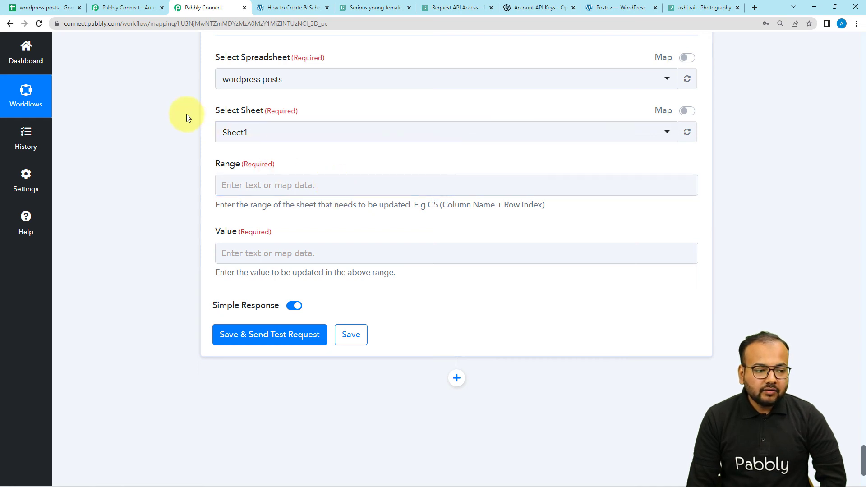
# - Check the Status cell's column in the sheet and set the Range to C followed by RowIndex mapped from the Iterator step
pyautogui.click(68, 7)
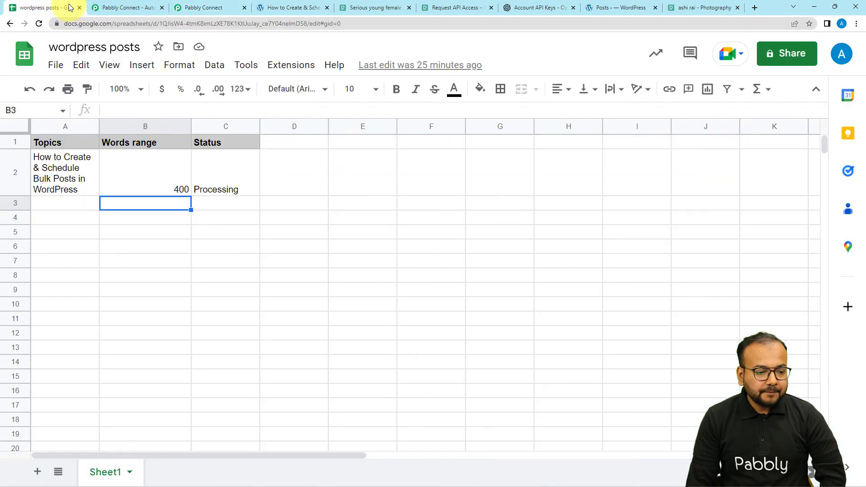
pyautogui.click(206, 178)
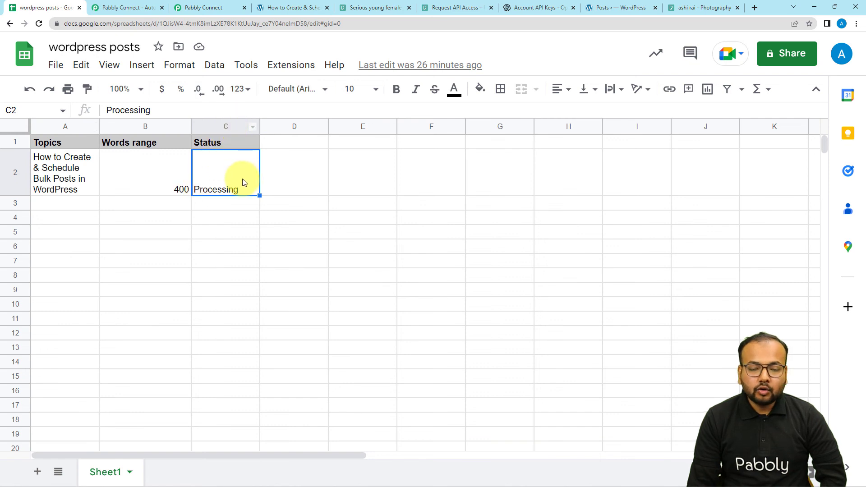
pyautogui.click(215, 9)
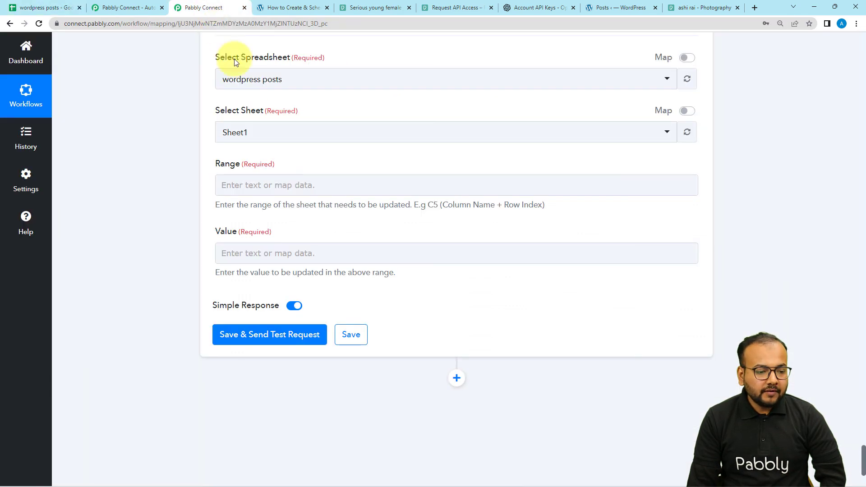
pyautogui.click(268, 185)
pyautogui.write('C')
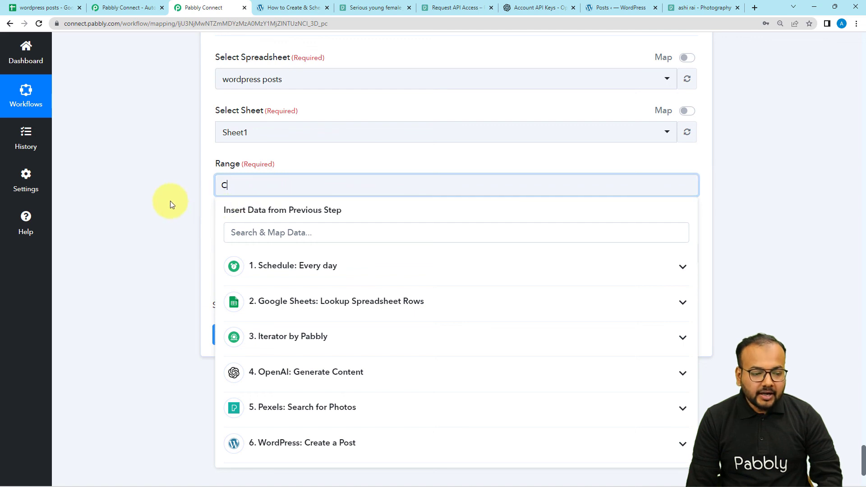
pyautogui.scroll(-2, 170, 200)
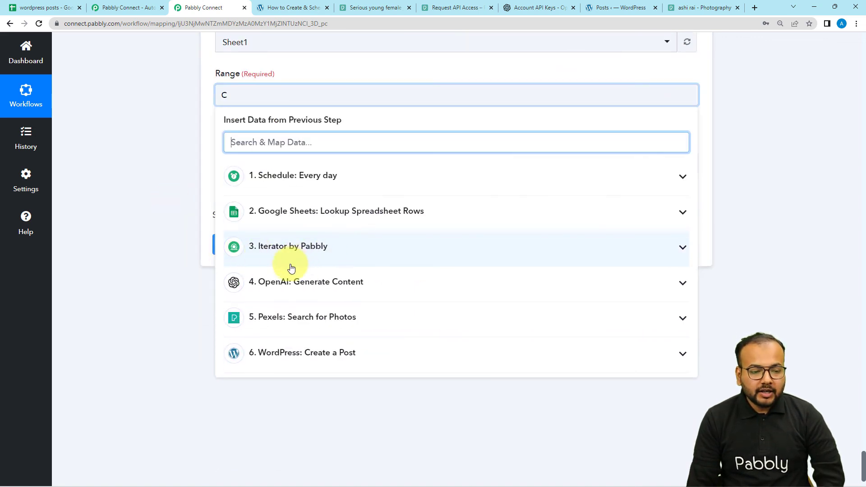
pyautogui.click(309, 257)
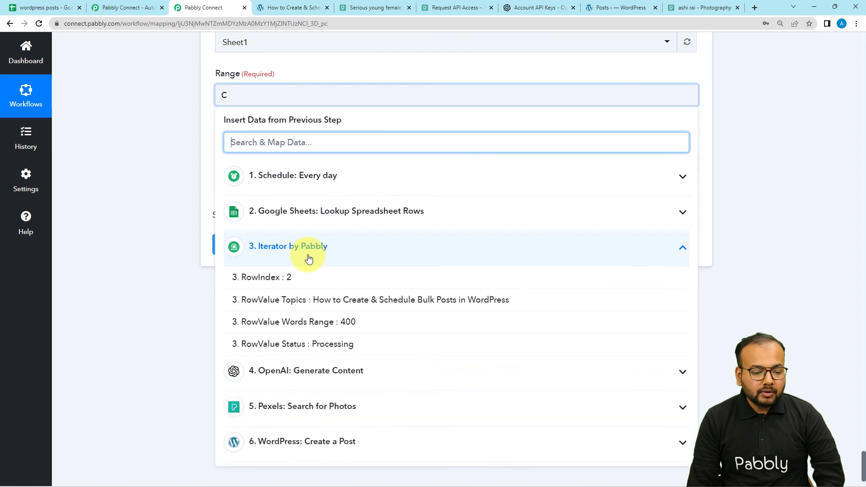
pyautogui.click(246, 276)
pyautogui.click(160, 182)
pyautogui.click(271, 108)
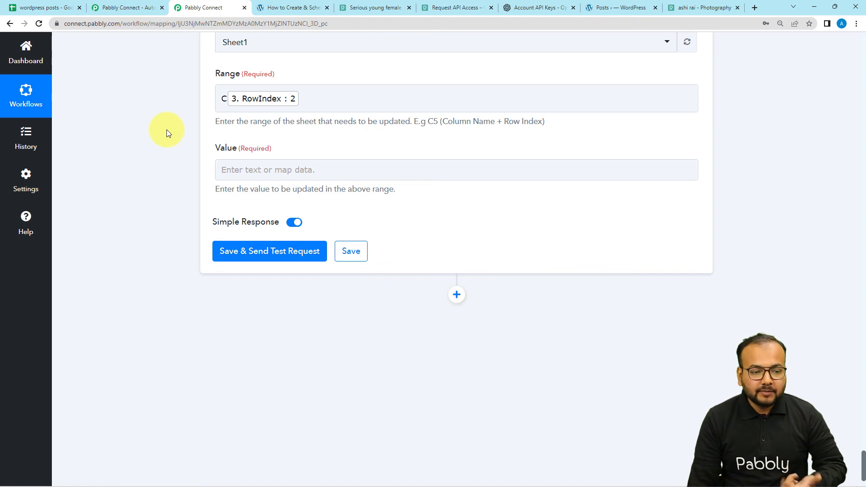
# - Set the update Value to Completed and check the topic's Status in the wordpress posts sheet before testing
pyautogui.click(246, 171)
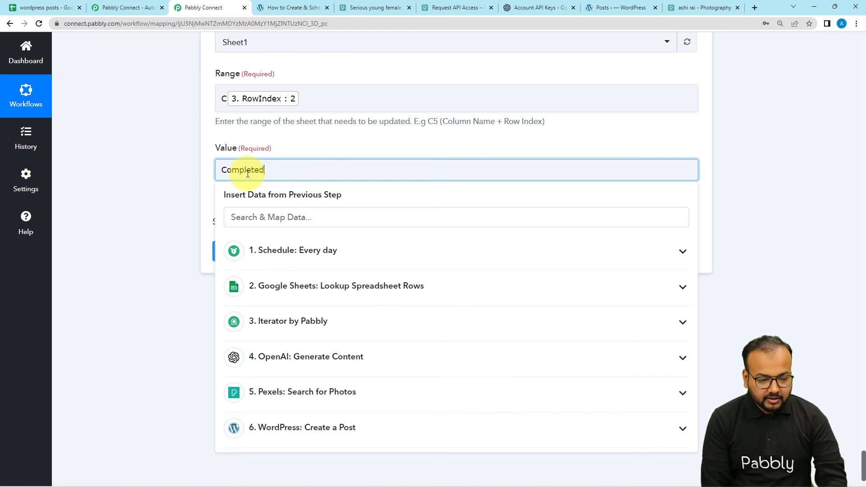
pyautogui.click(191, 156)
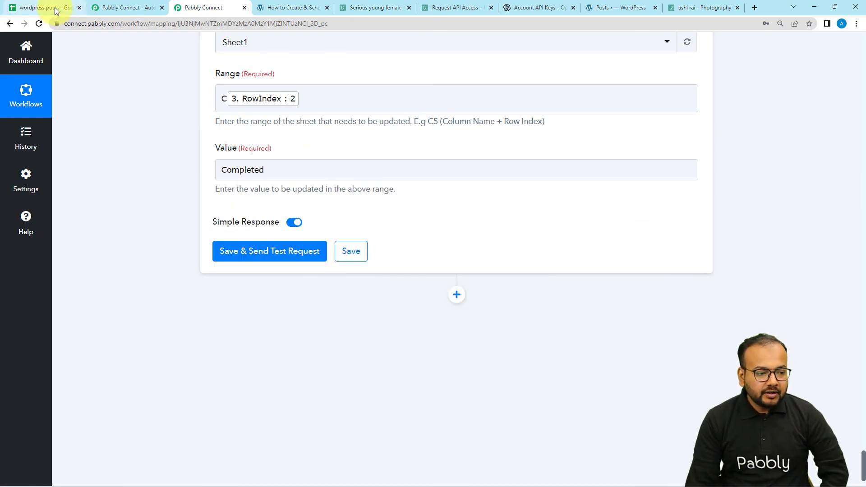
pyautogui.click(40, 8)
pyautogui.click(226, 218)
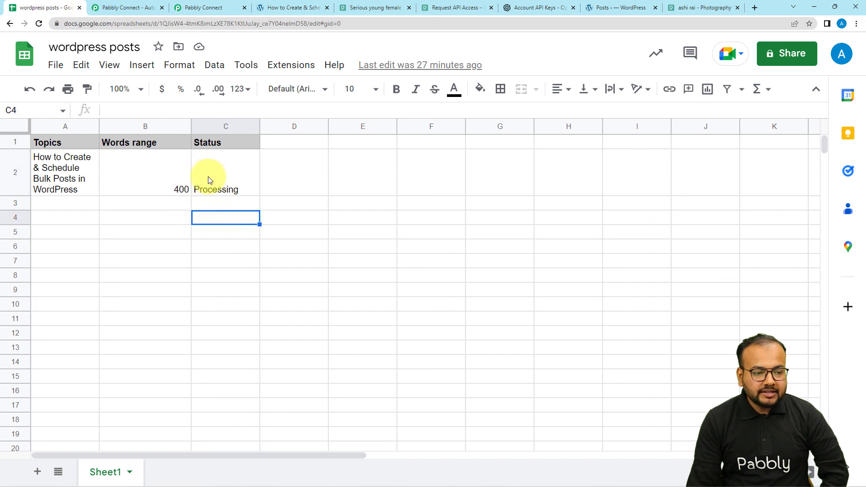
pyautogui.click(196, 6)
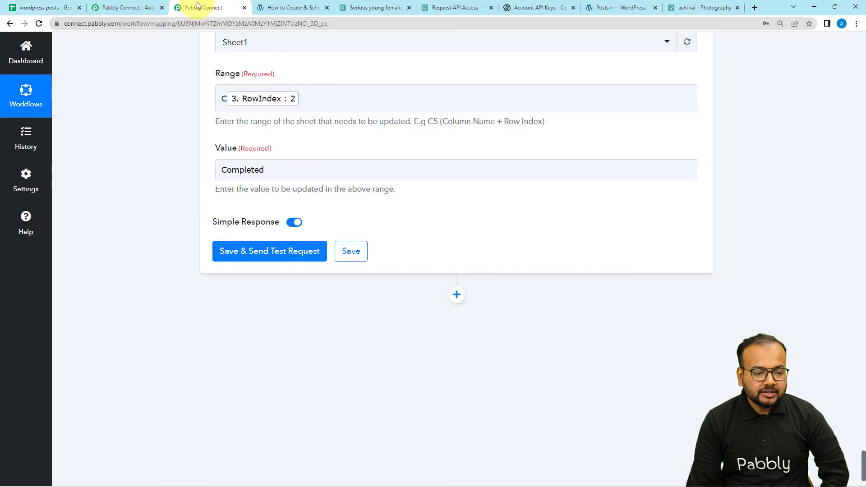
# - Save the Update Cell Value action, send its test request, and check the topic's Status in the wordpress posts sheet
pyautogui.click(240, 252)
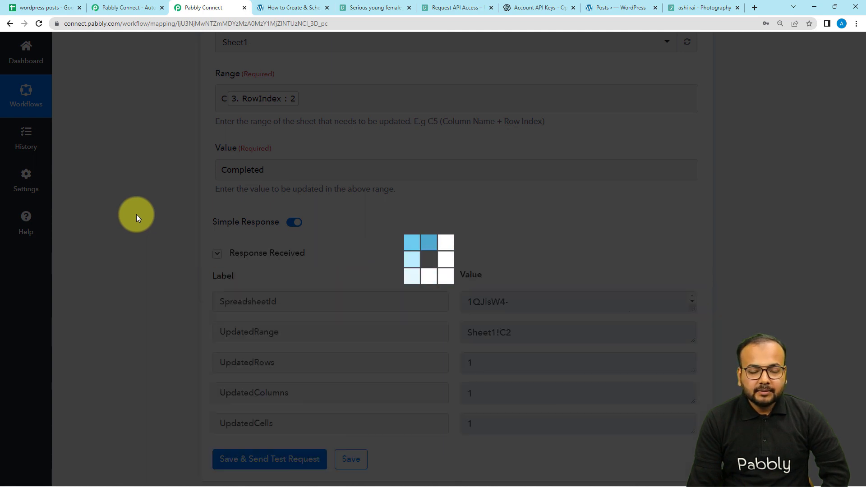
pyautogui.scroll(-1, 136, 214)
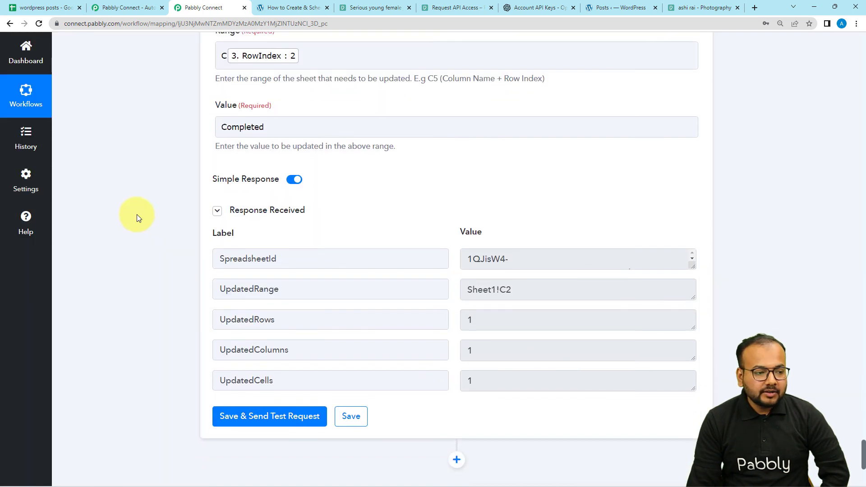
pyautogui.click(51, 8)
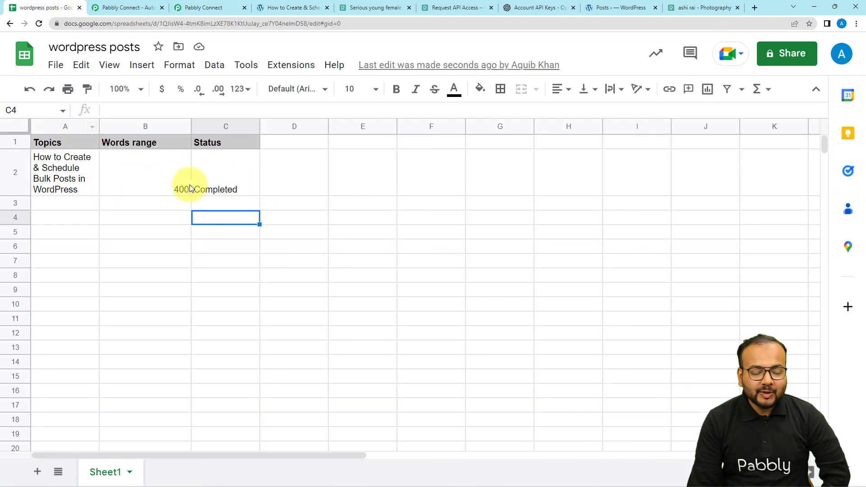
# - Return to the Create and Schedule WordPress Posts workflow and collapse its Schedule, Lookup Spreadsheet Rows and Iterator steps
pyautogui.click(224, 9)
pyautogui.scroll(-15, 864, 88)
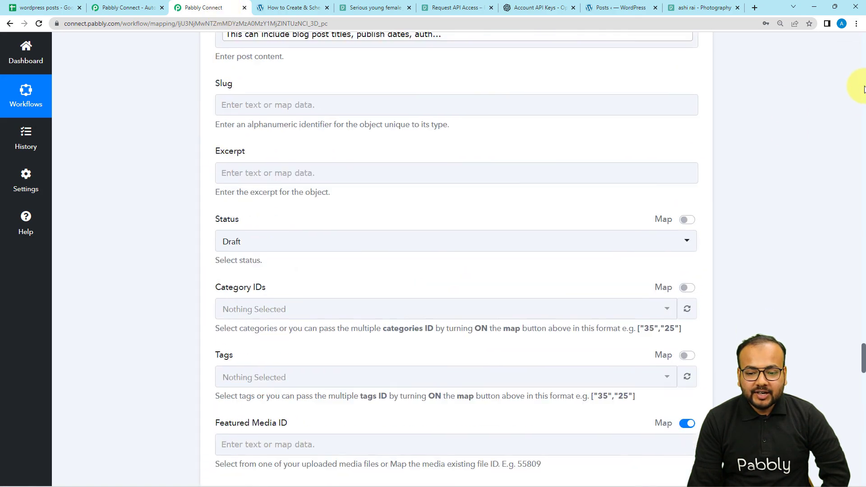
pyautogui.scroll(20, 863, 88)
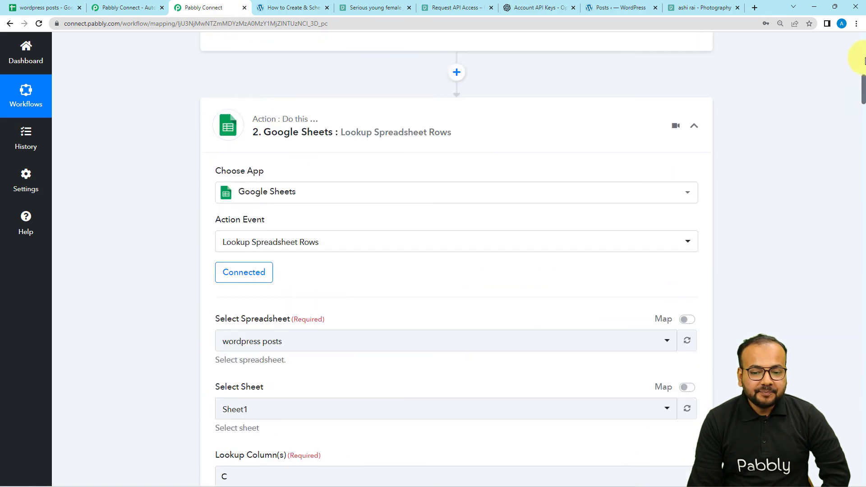
pyautogui.scroll(5, 863, 60)
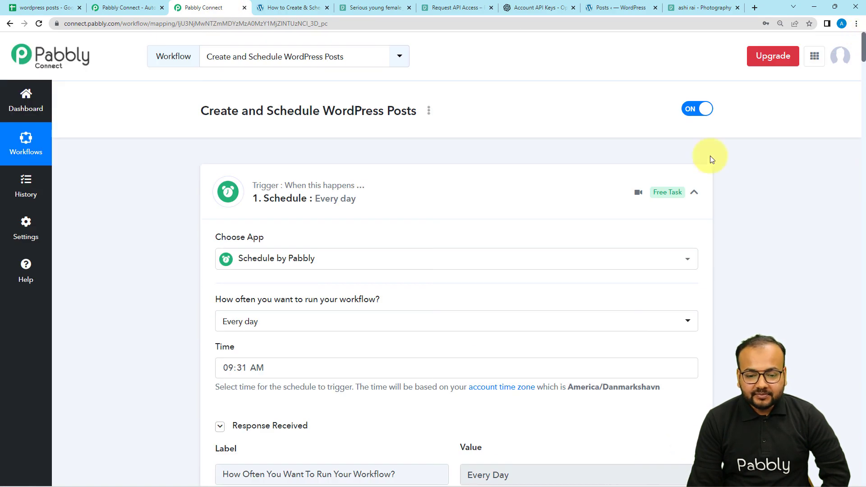
pyautogui.click(695, 194)
pyautogui.click(695, 294)
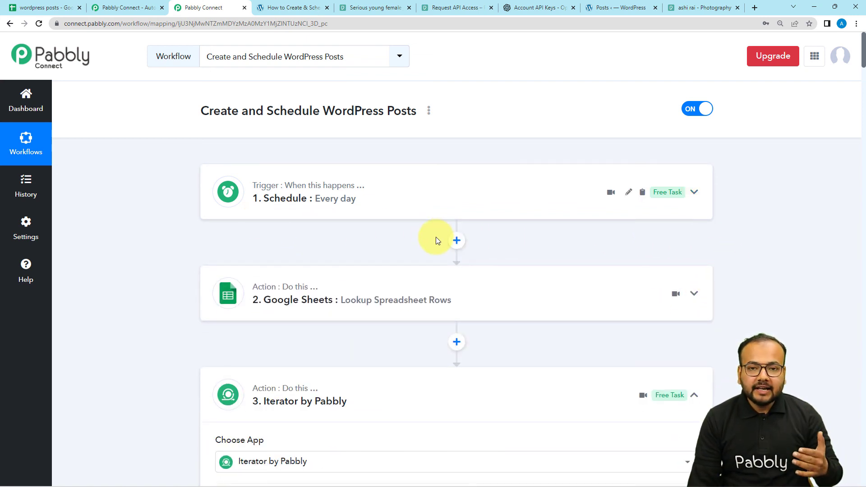
pyautogui.click(695, 396)
# - Collapse the OpenAI Generate Content, Pexels Search for Photos and WordPress Create a Post steps to review the workflow down to Update Cell Value
pyautogui.scroll(-6, 618, 387)
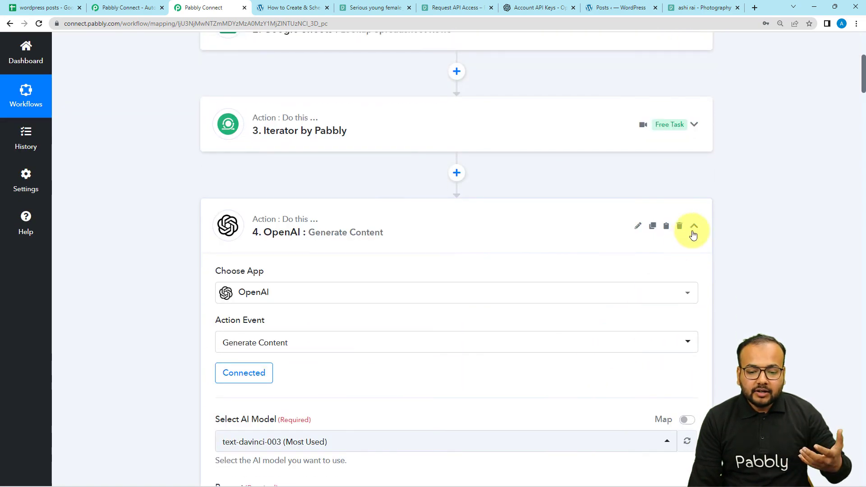
pyautogui.click(694, 226)
pyautogui.scroll(-3, 645, 351)
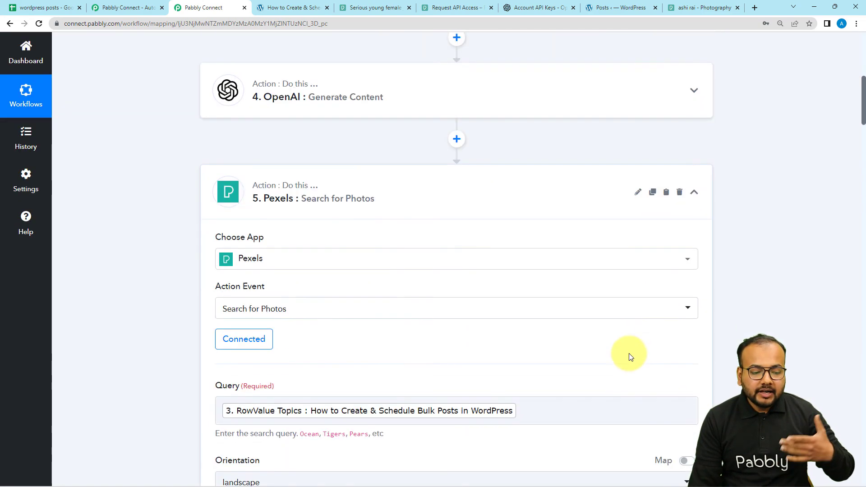
pyautogui.click(697, 195)
pyautogui.click(690, 297)
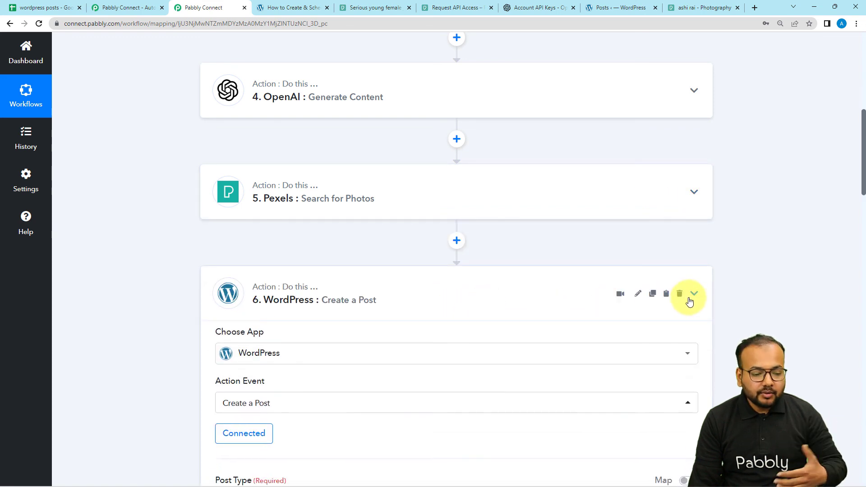
pyautogui.scroll(-3, 688, 302)
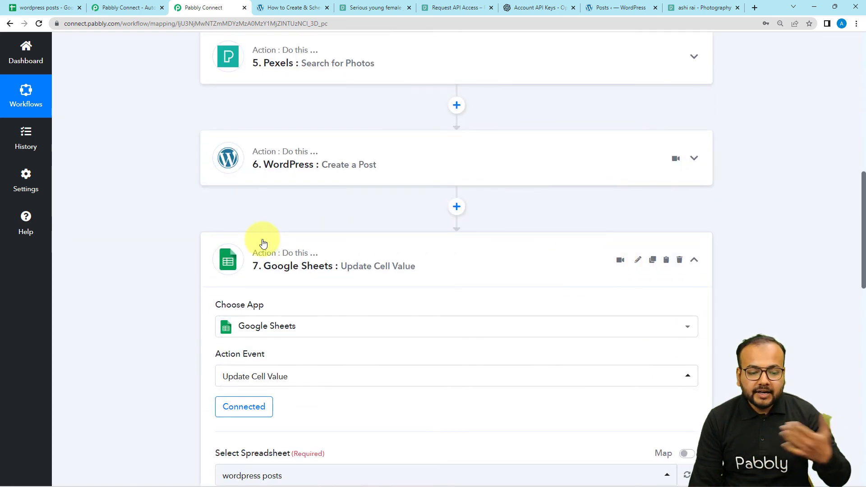